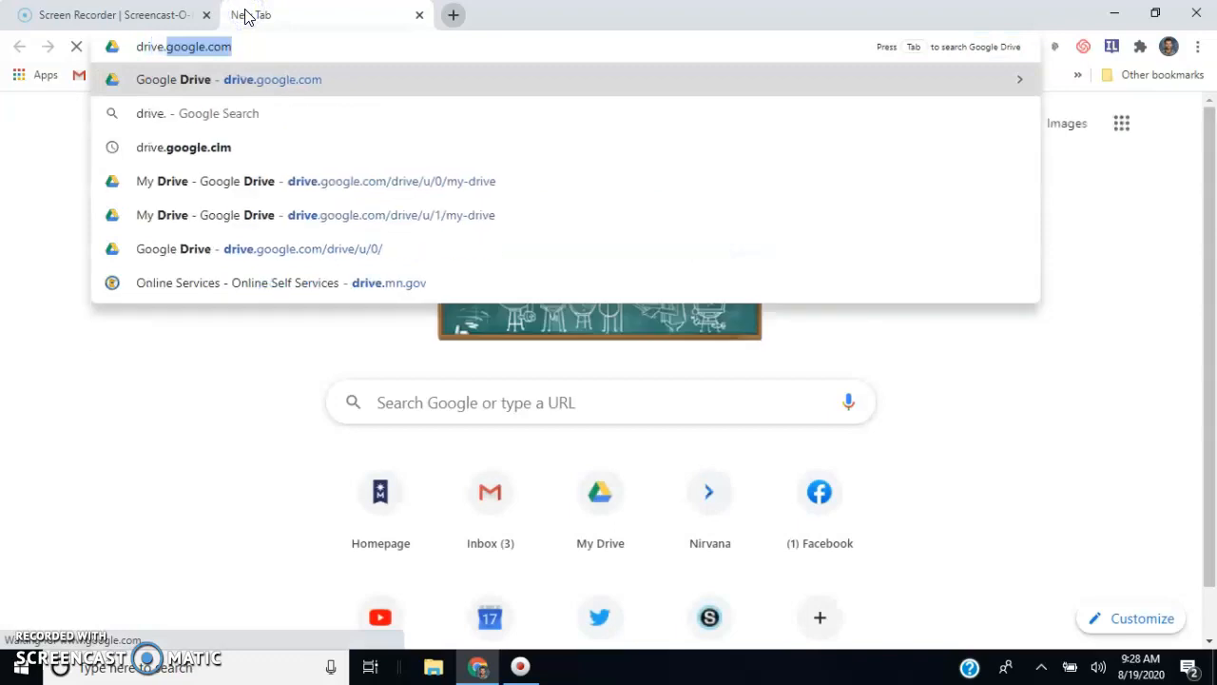
Step: Open sheets.google.com in a new tab to view the recent spreadsheets, and close that tab
key("Return")
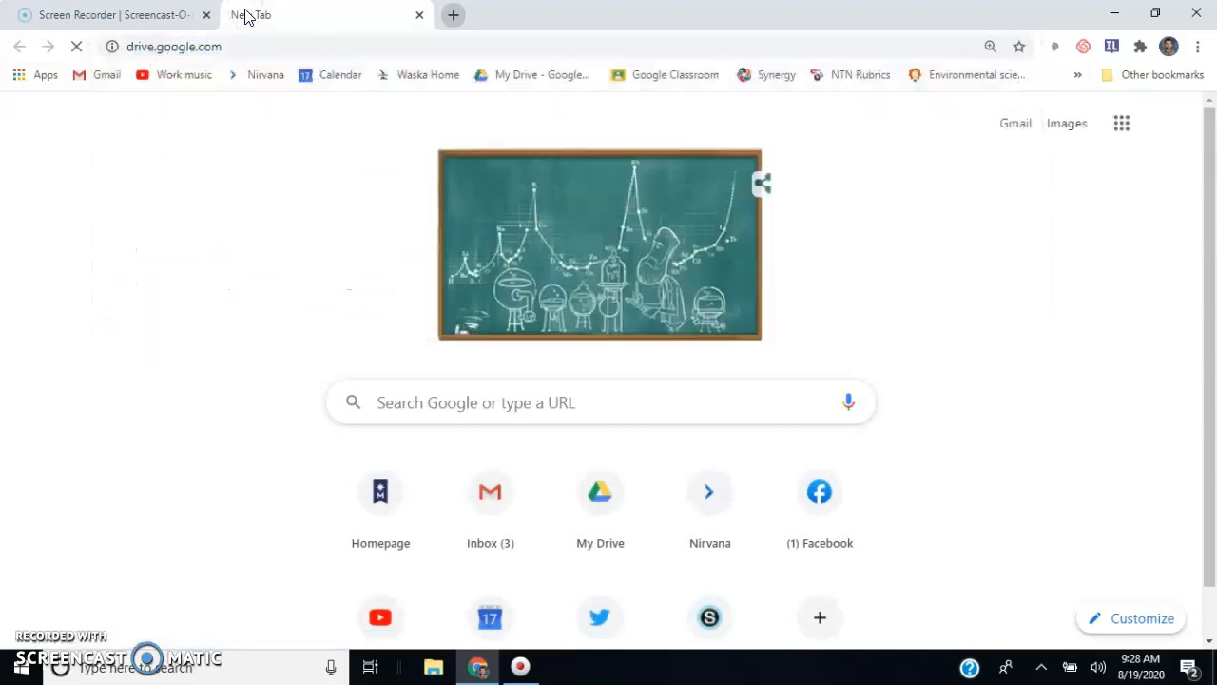
left_click(453, 15)
type("sheets.google.com")
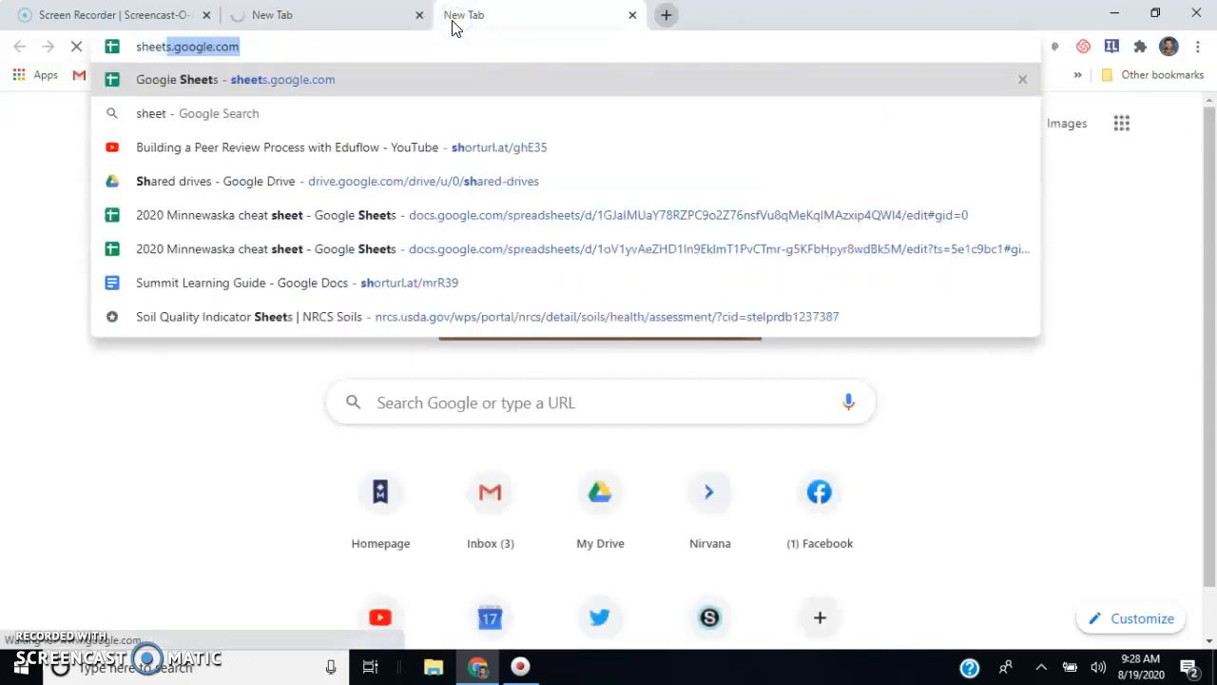
key("Return")
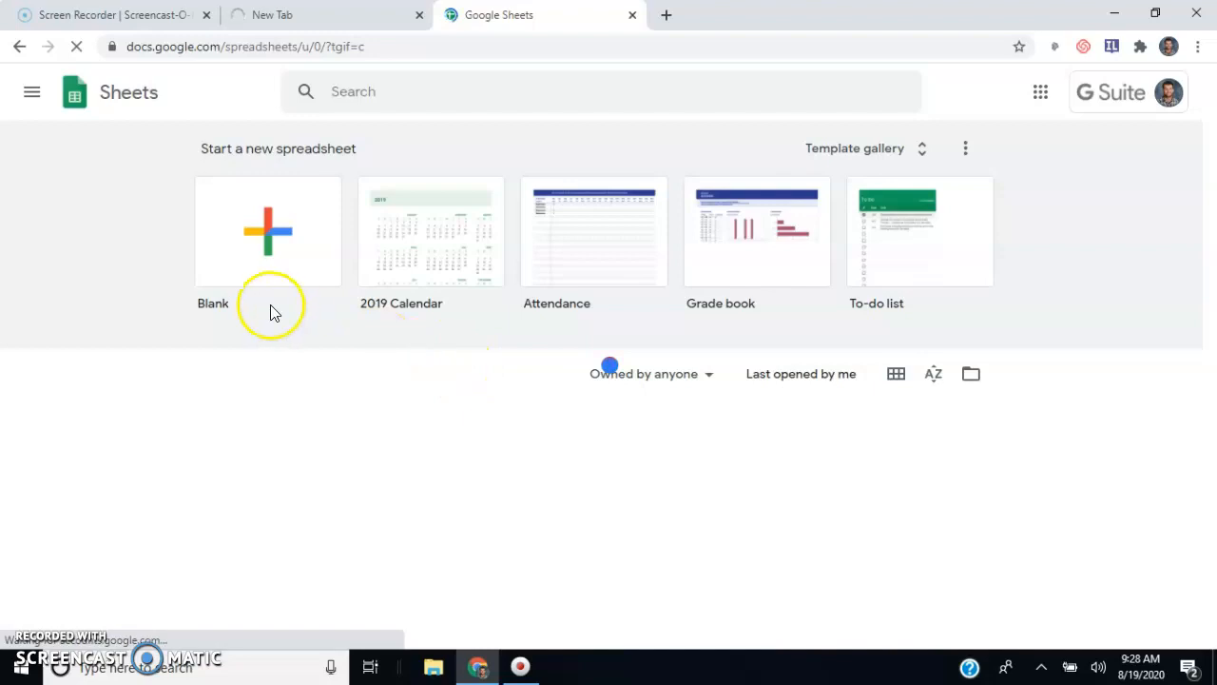
scroll(304, 309, "down", 9)
scroll(447, 376, "up", 10)
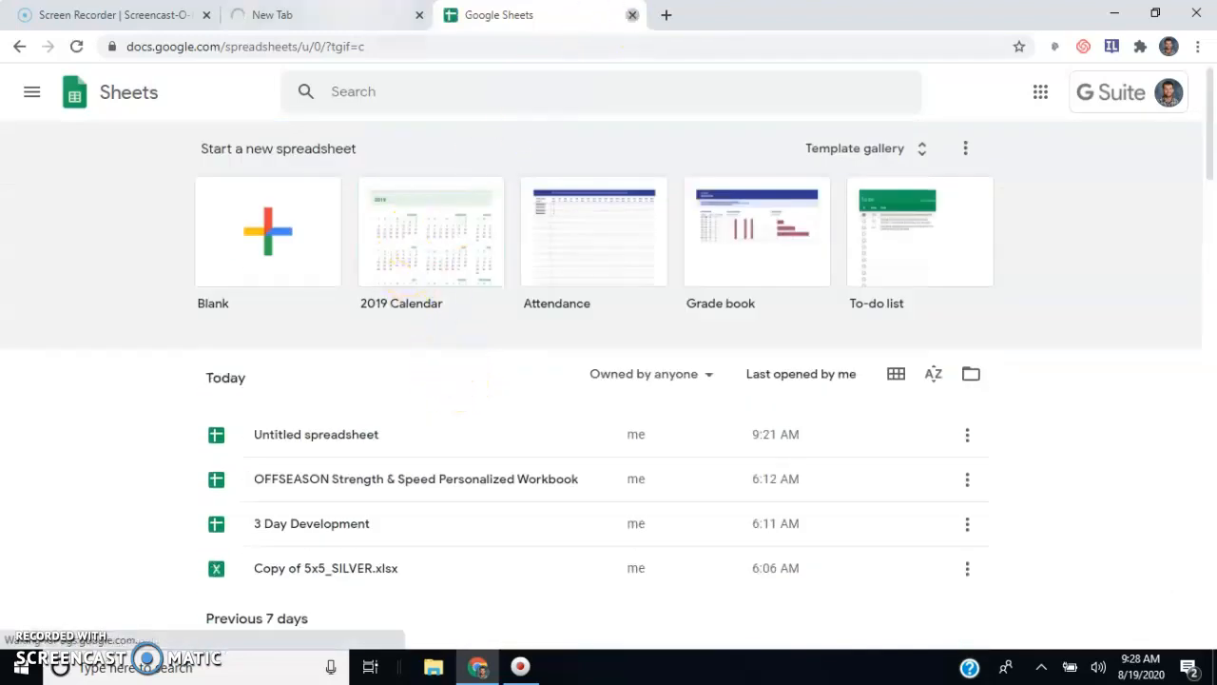
left_click(633, 15)
Step: Go to drive.google.com and create a new blank Google Sheets spreadsheet
left_click(233, 52)
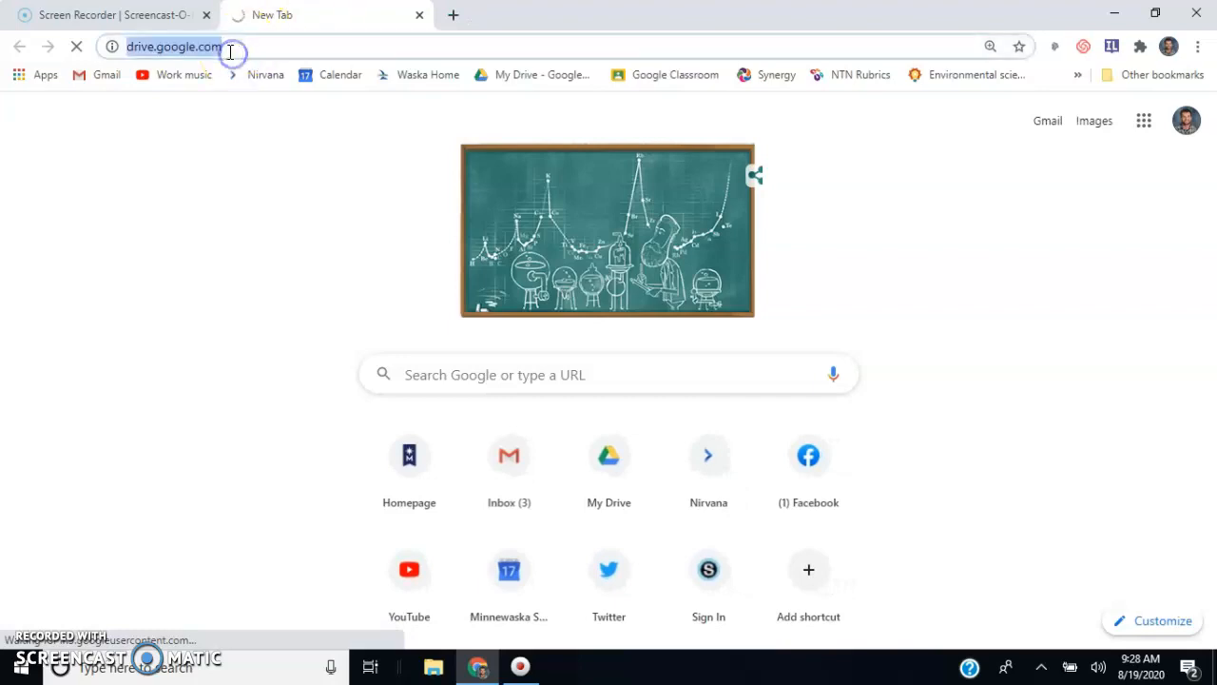
key("Return")
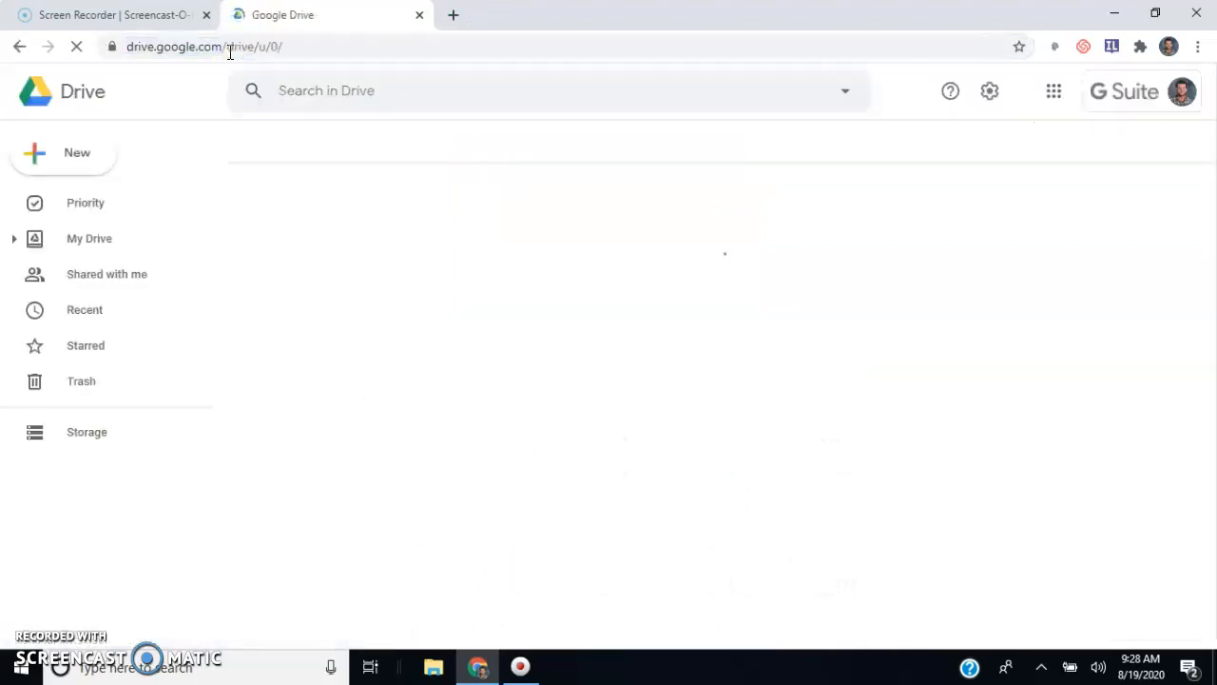
left_click(78, 153)
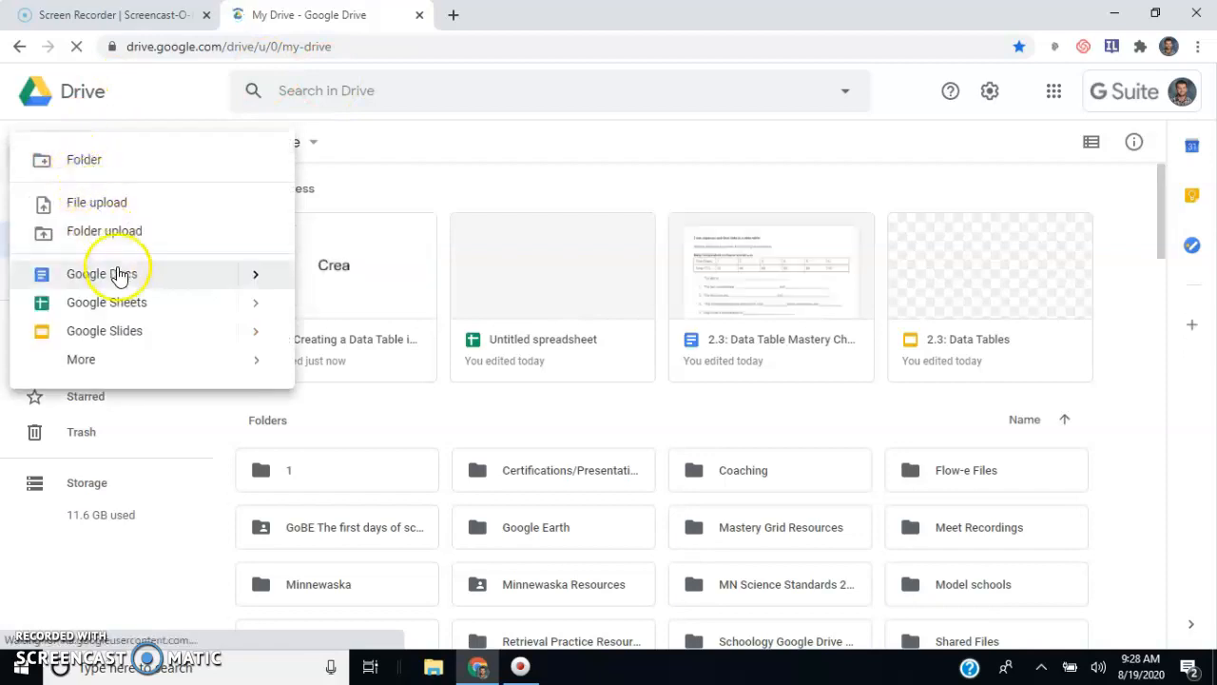
left_click(123, 305)
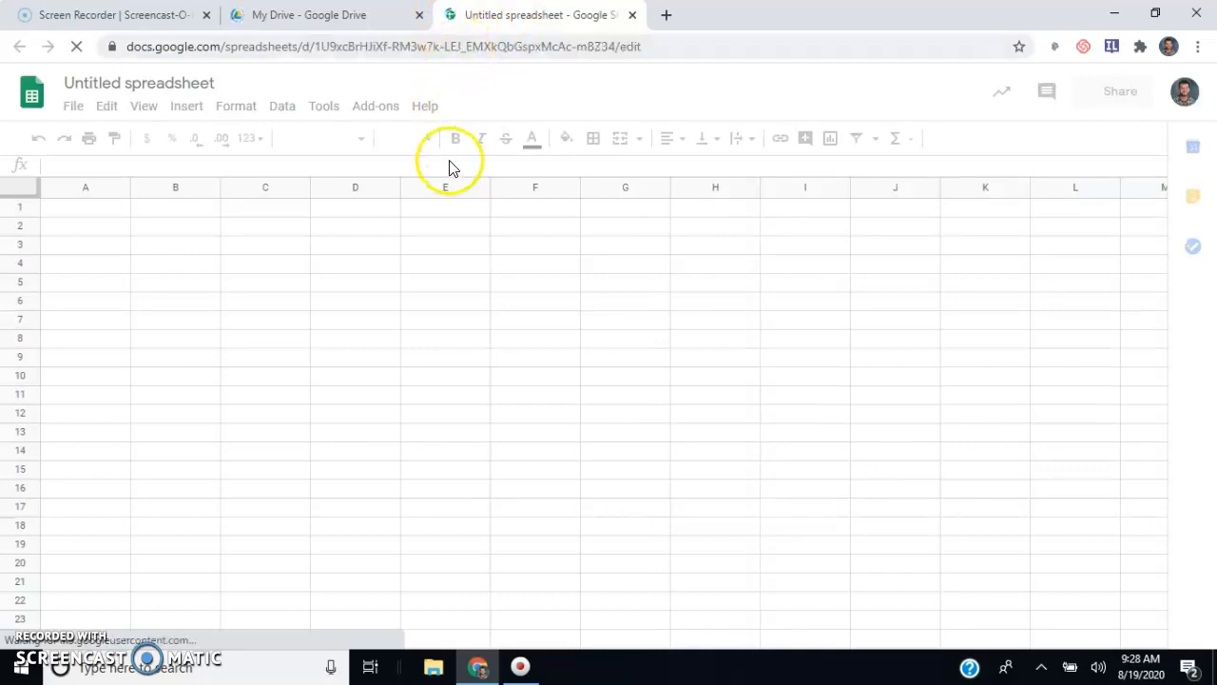
Step: Rename the spreadsheet as "2.4: Making a data table in google sheets"
left_click(183, 84)
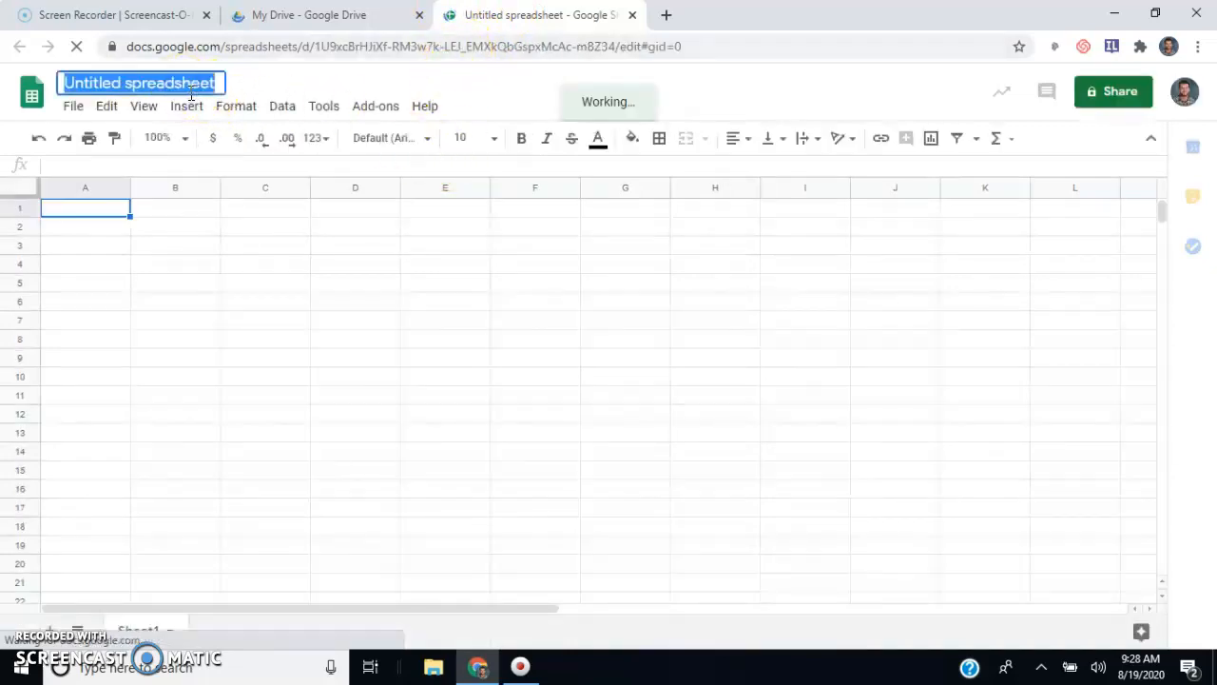
type("2.")
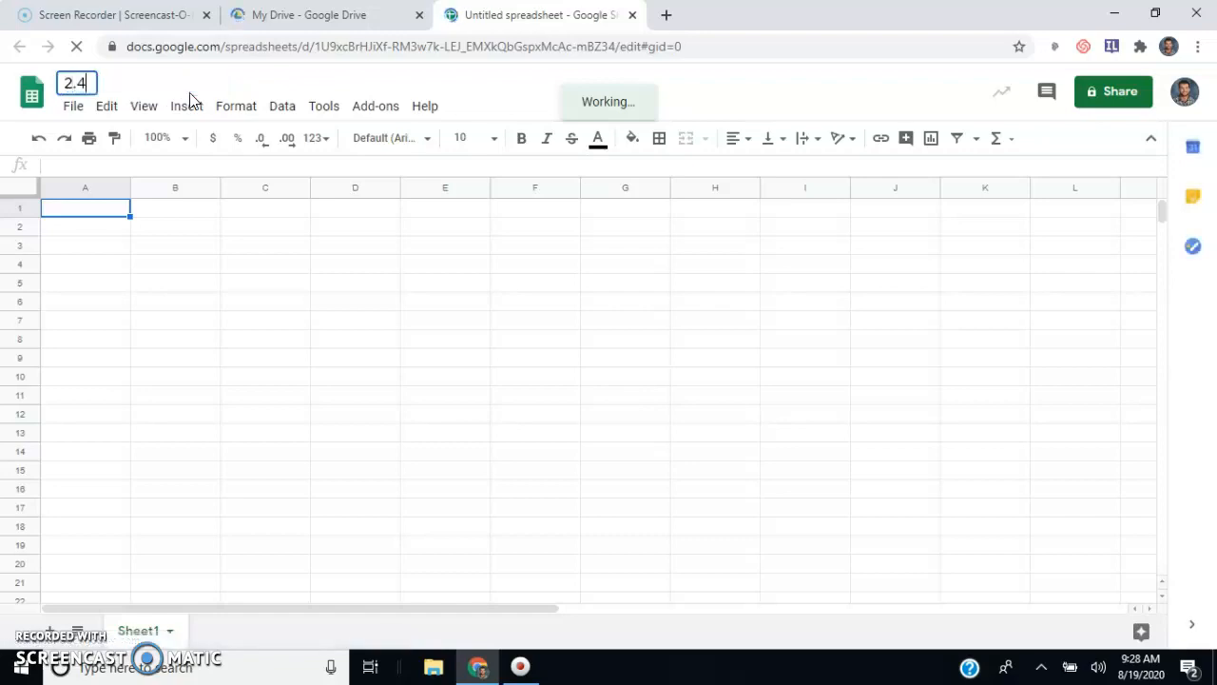
type("4: Making a g")
key("BackSpace")
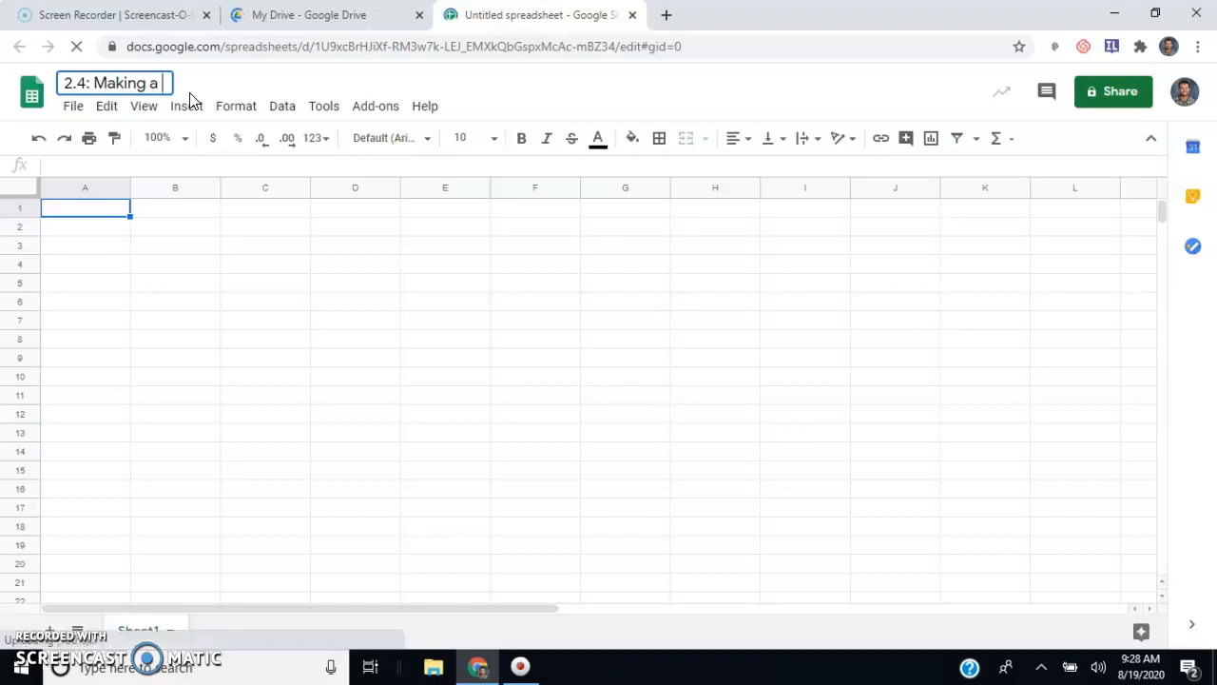
type("data table in google sheets")
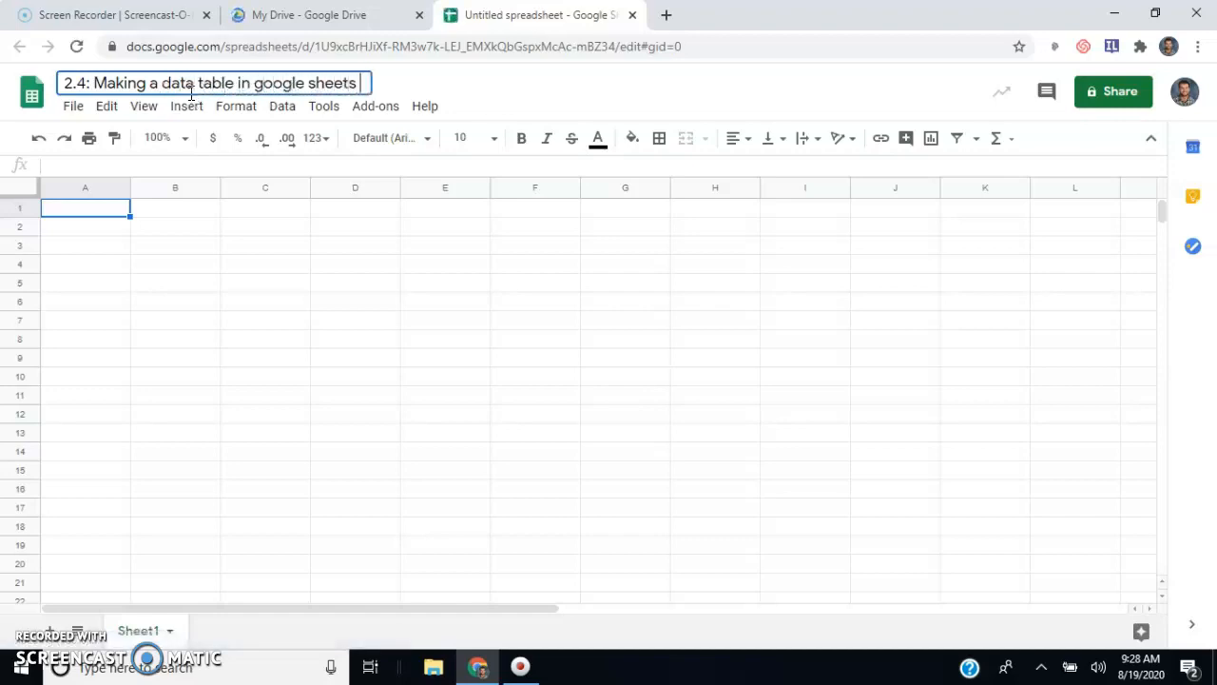
key("Return")
left_click(160, 248)
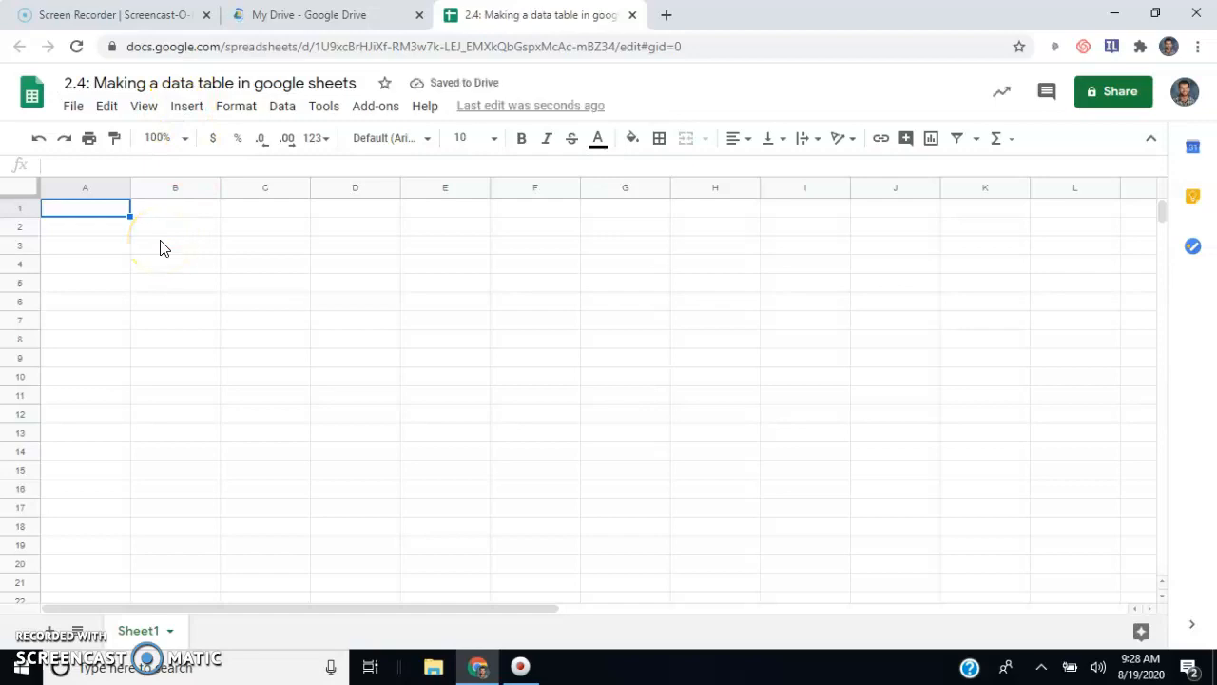
Step: Examine the sheet's layout by selecting columns between A and E, and individual rows between 1 and 5
left_click(84, 189)
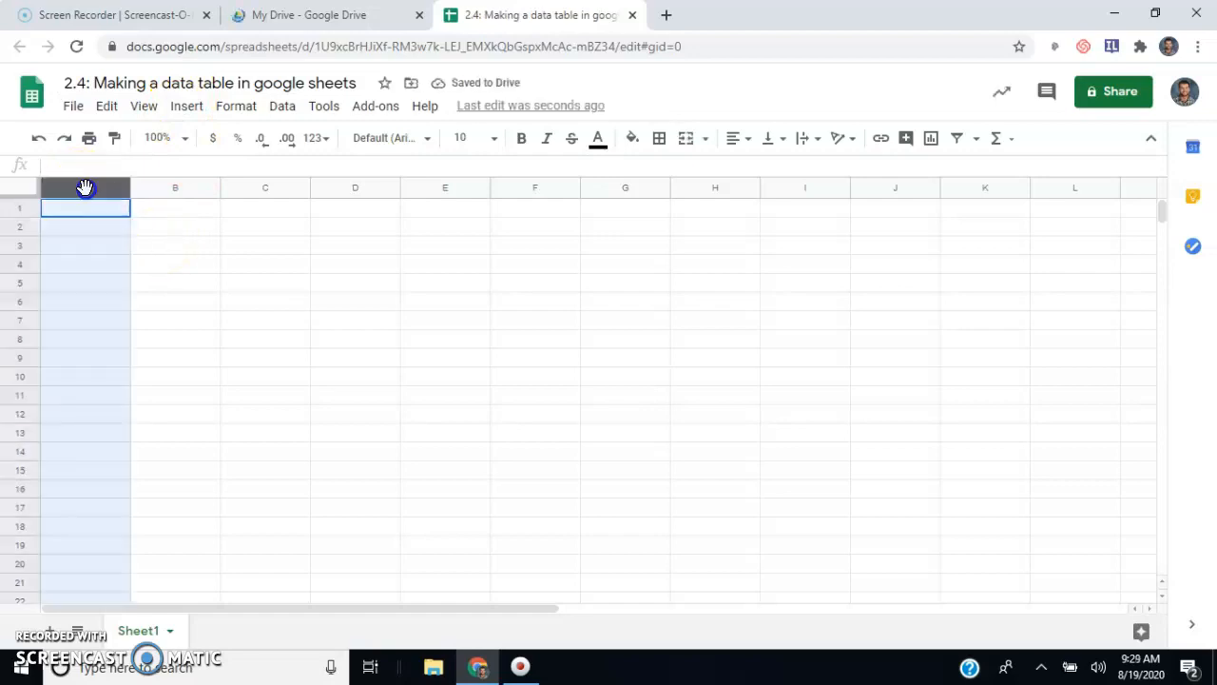
left_click_drag(114, 185, 446, 187)
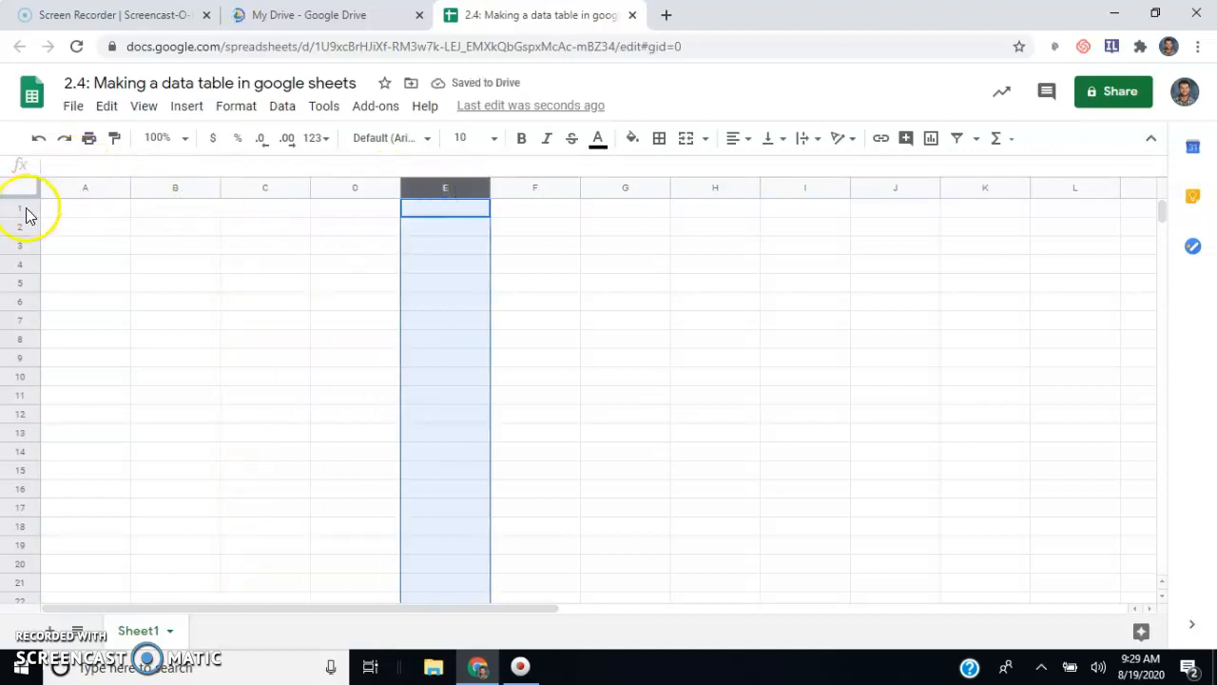
left_click(20, 207)
left_click(19, 226)
left_click(22, 249)
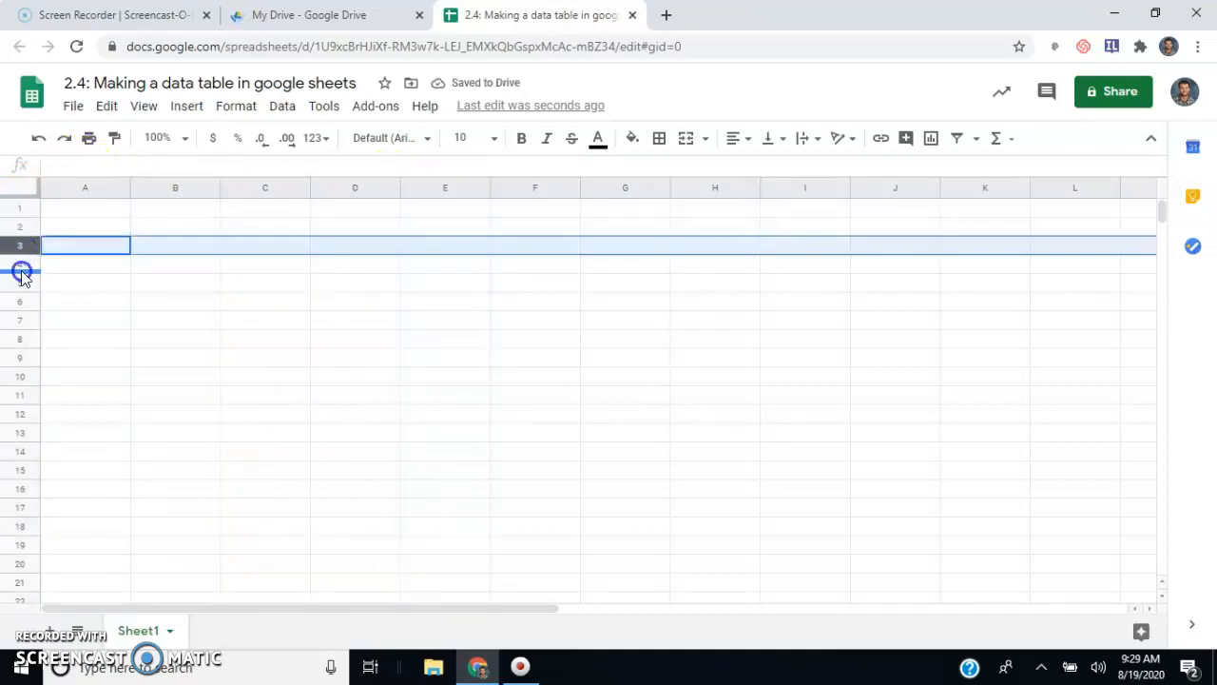
left_click(19, 283)
Step: Move the active cell one row at a time from A1 down column A to row 15
left_click(79, 206)
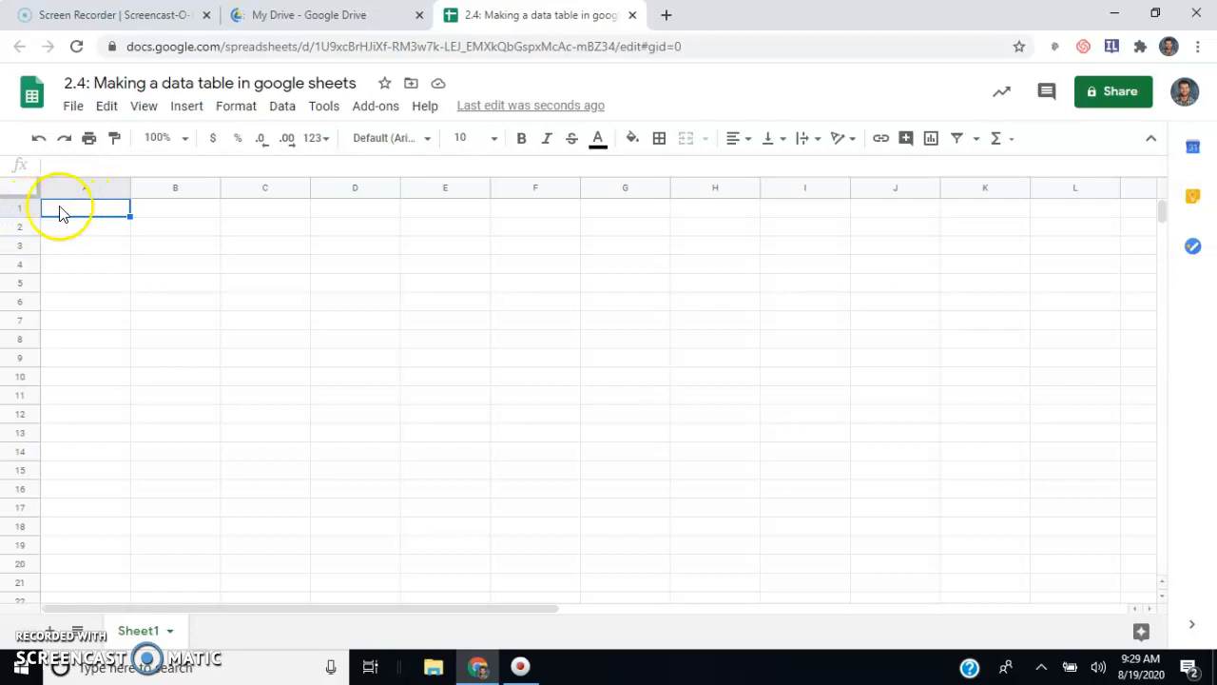
key("Return")
key("Return")
key("Return")
key("Return")
key("Return")
key("Return")
key("Return")
key("Return")
key("Return")
key("Return")
key("Return")
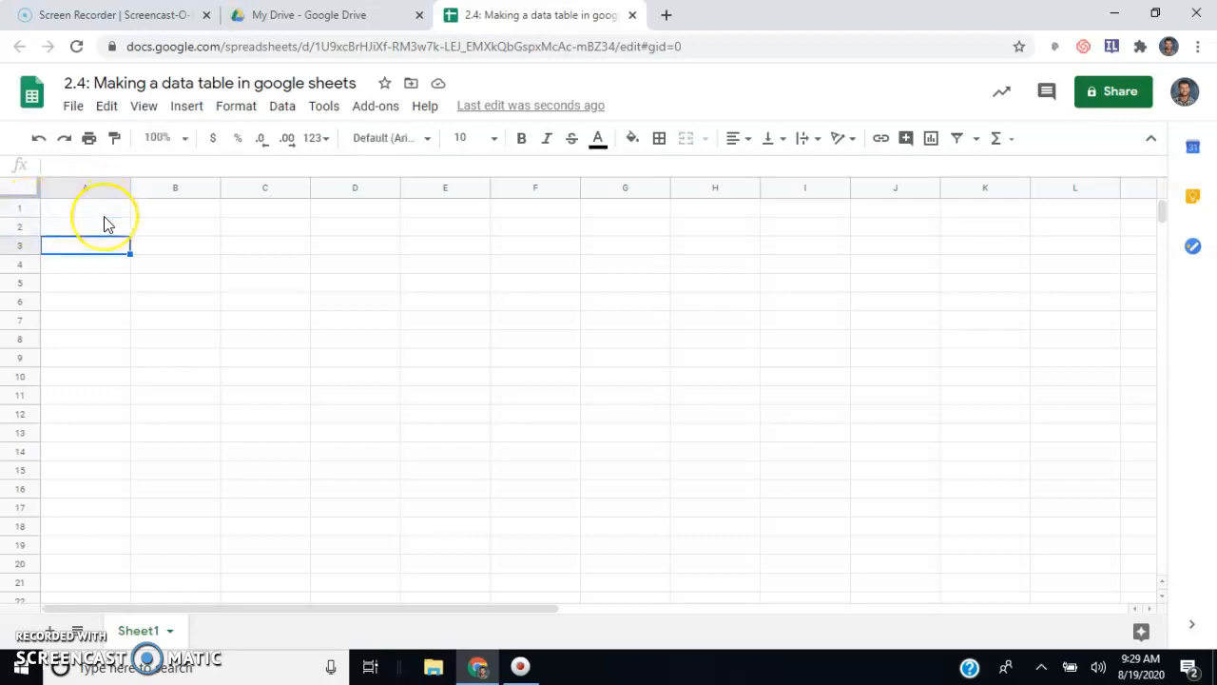
key("Return")
key("Return")
key("Return")
key("Return")
key("Return")
key("Return")
key("Return")
key("Return")
key("Return")
key("Return")
key("Return")
key("Return")
key("Return")
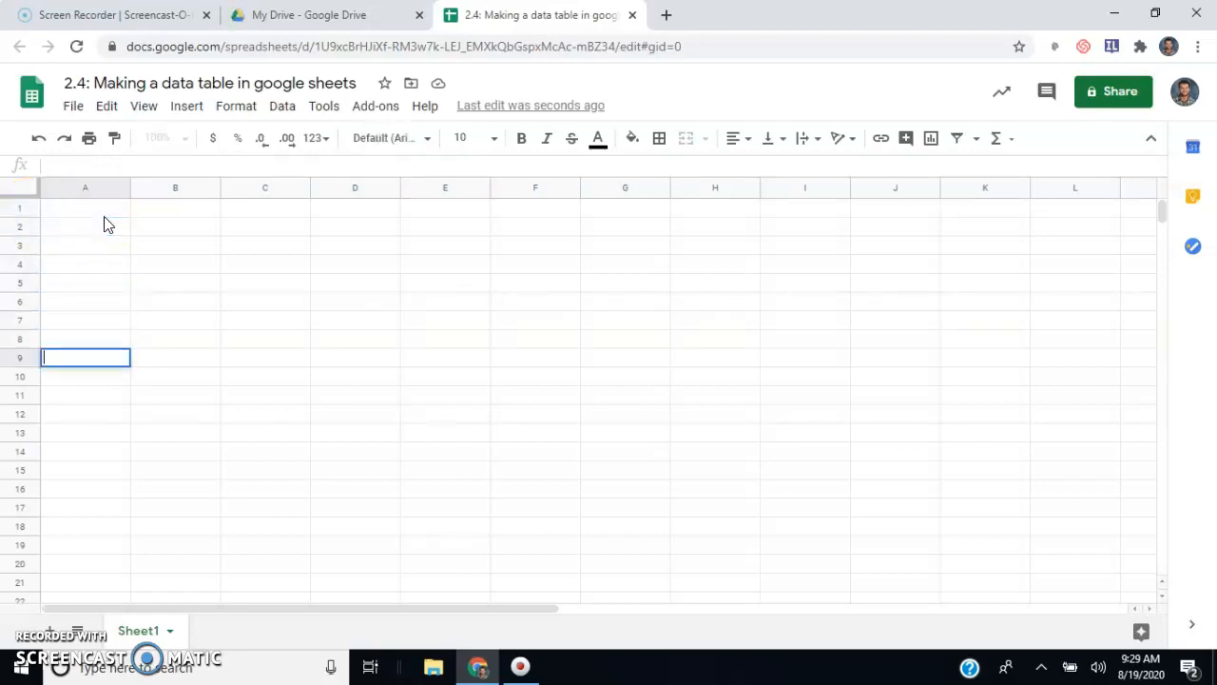
key("Return")
key("Return")
key("Return")
key("Return")
key("Return")
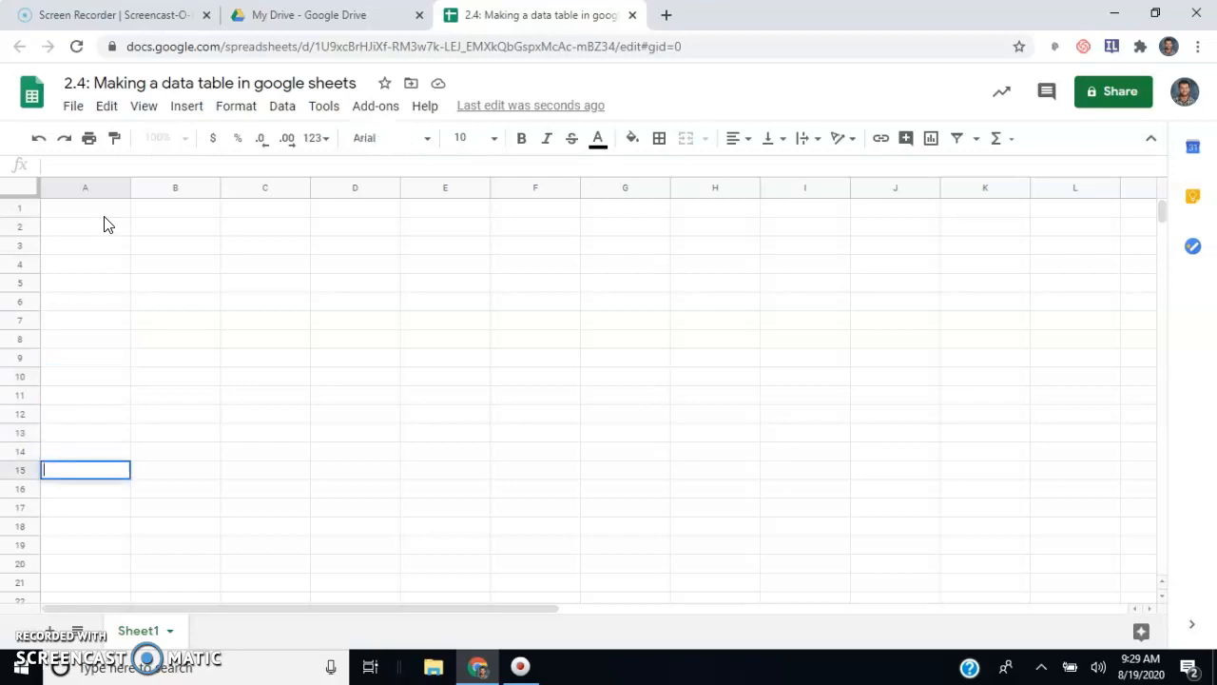
Step: Move the active cell across row 15 to column M and back to column D
key("Tab")
key("Tab")
key("Tab")
key("Tab")
key("Tab")
key("Tab")
key("Tab")
key("Tab")
key("Tab")
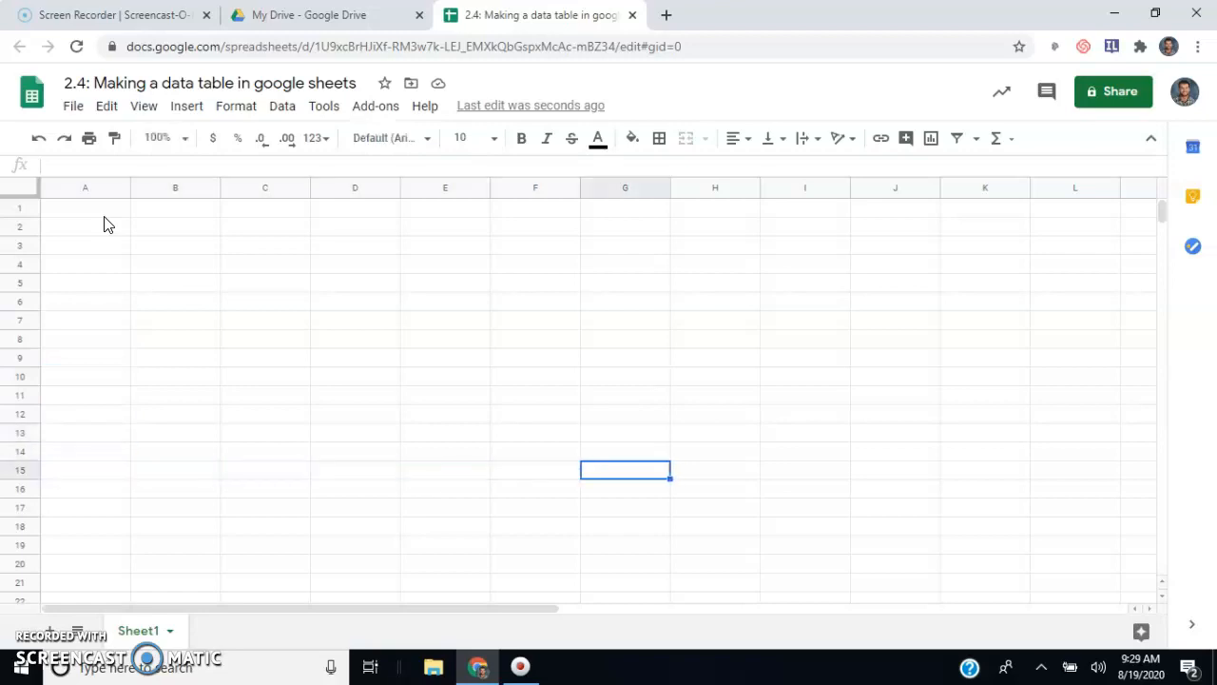
key("Tab")
key("Tab")
key("Tab")
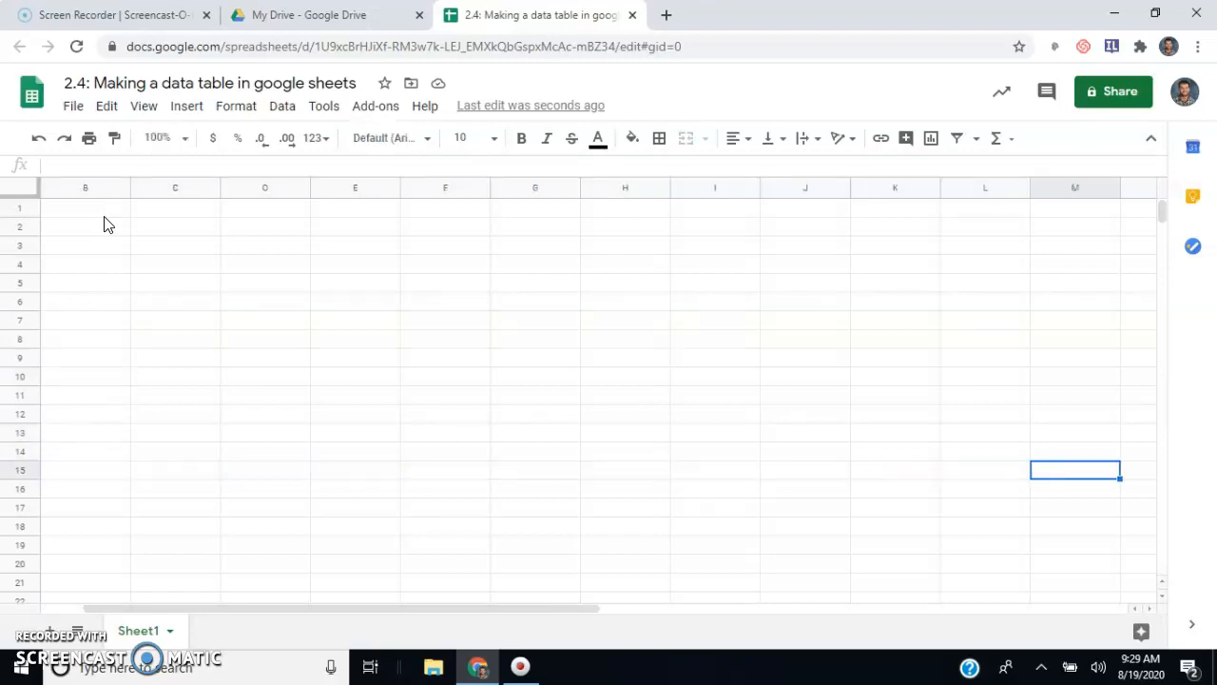
key("shift+Tab")
key("shift+Tab")
key("shift+Tab")
key("shift+Tab")
key("shift+Tab")
key("shift+Tab")
key("shift+Tab")
key("shift+Tab")
key("shift+Tab")
key("shift+Tab")
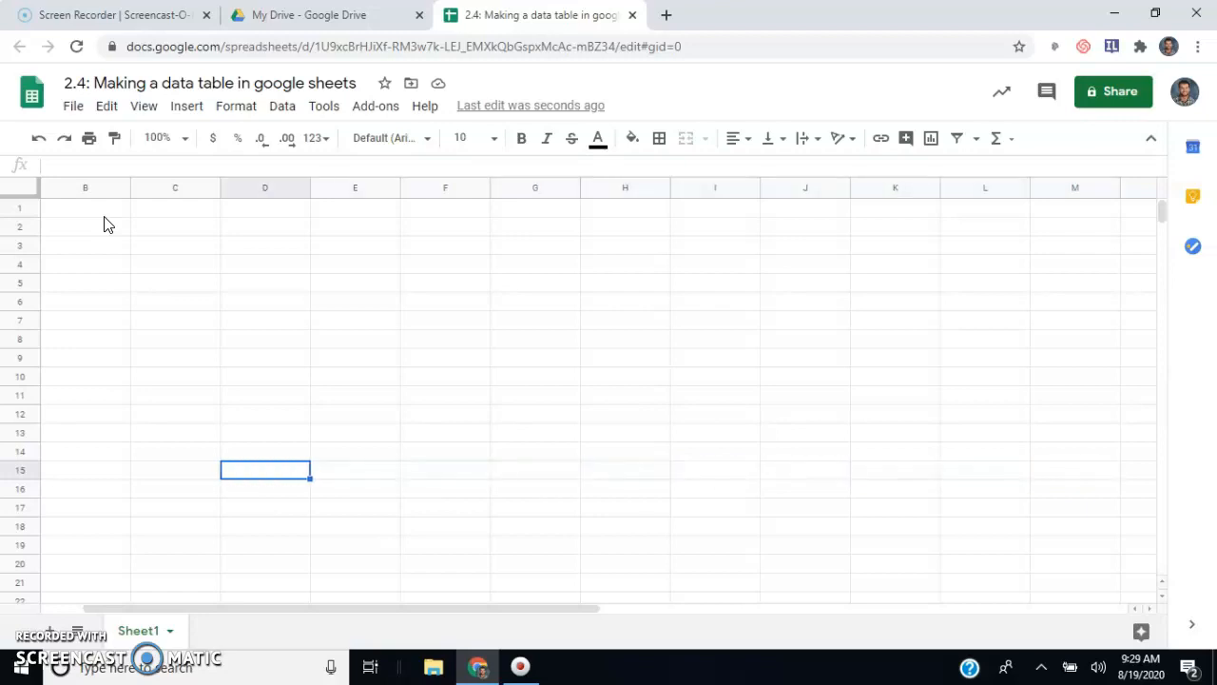
Step: Move the active cell from row 15 up to D5, and from there to E9
key("Up")
key("Up")
key("Up")
key("Up")
key("Up")
key("Up")
key("Left")
key("Up")
key("Up")
key("Right")
key("Up")
key("Up")
key("Right")
key("Right")
key("Left")
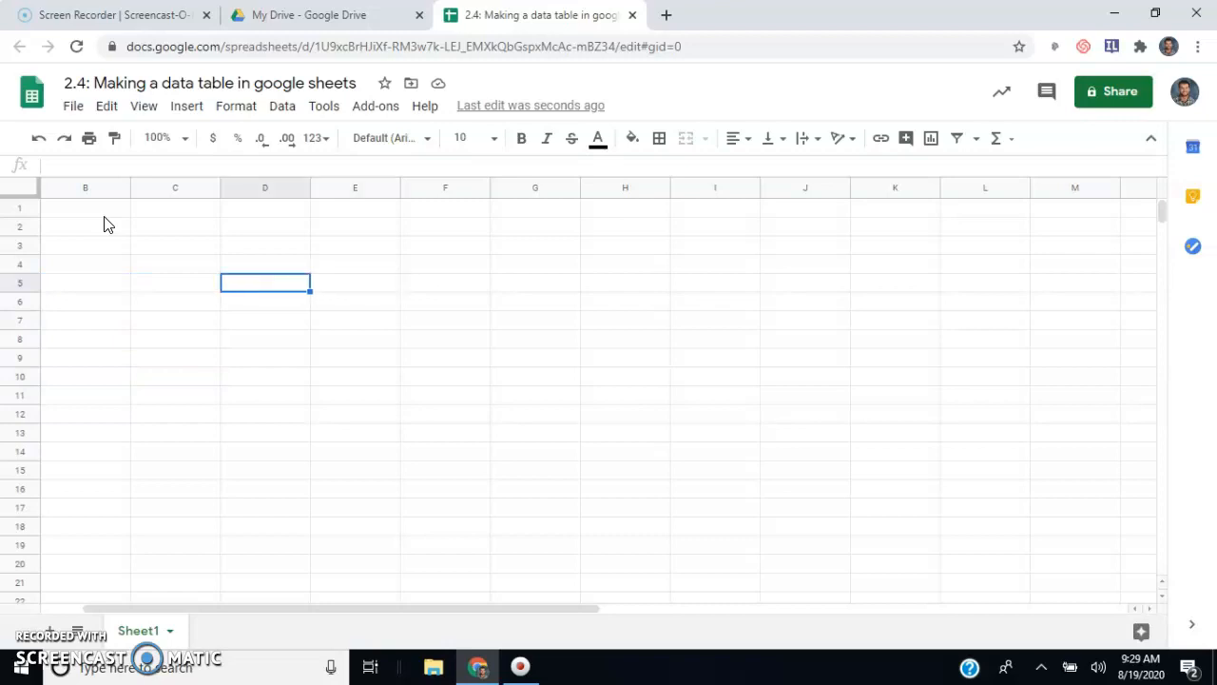
key("Down")
key("Down")
key("Down")
key("Down")
key("Right")
key("Right")
key("Left")
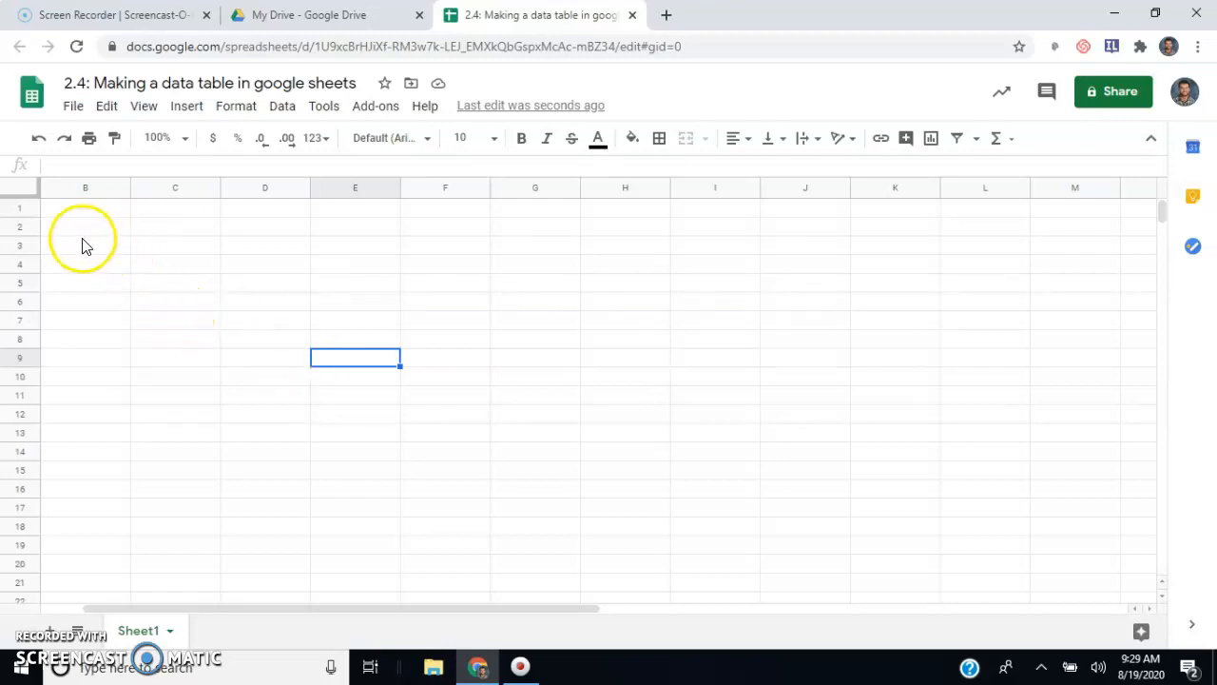
Step: Enter the title "Master Field Trip List" in cell A1
left_click(86, 247)
key("Left")
left_click(100, 216)
left_click(100, 216)
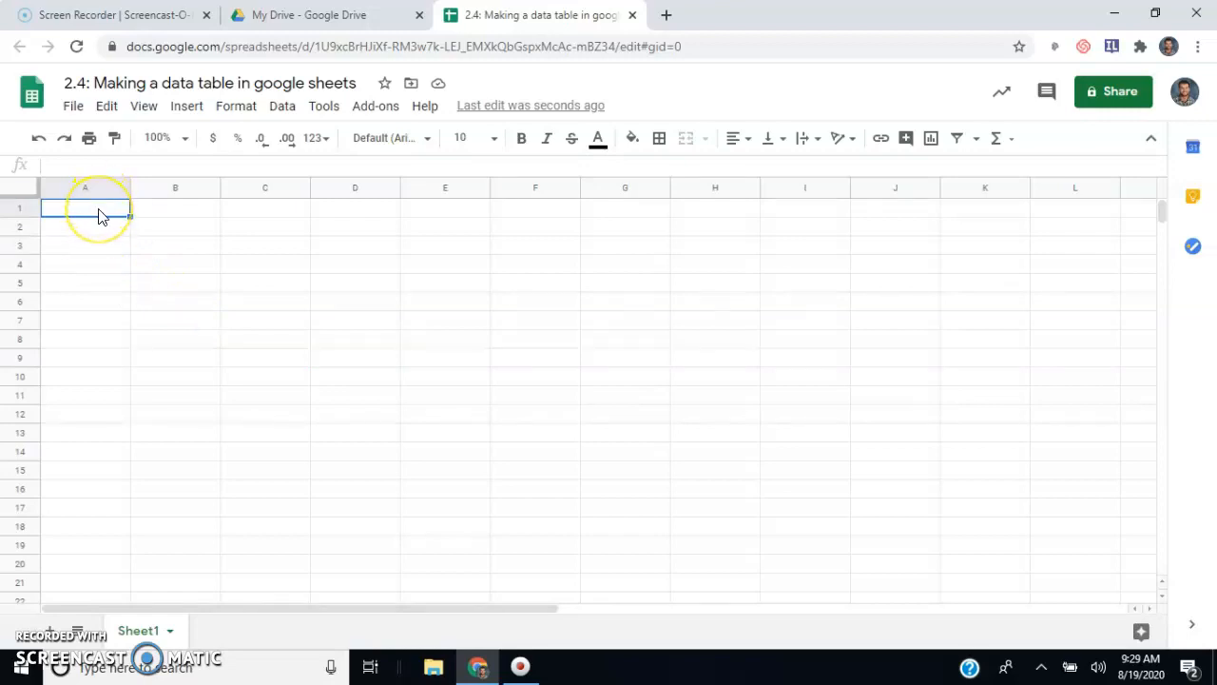
double_click(99, 208)
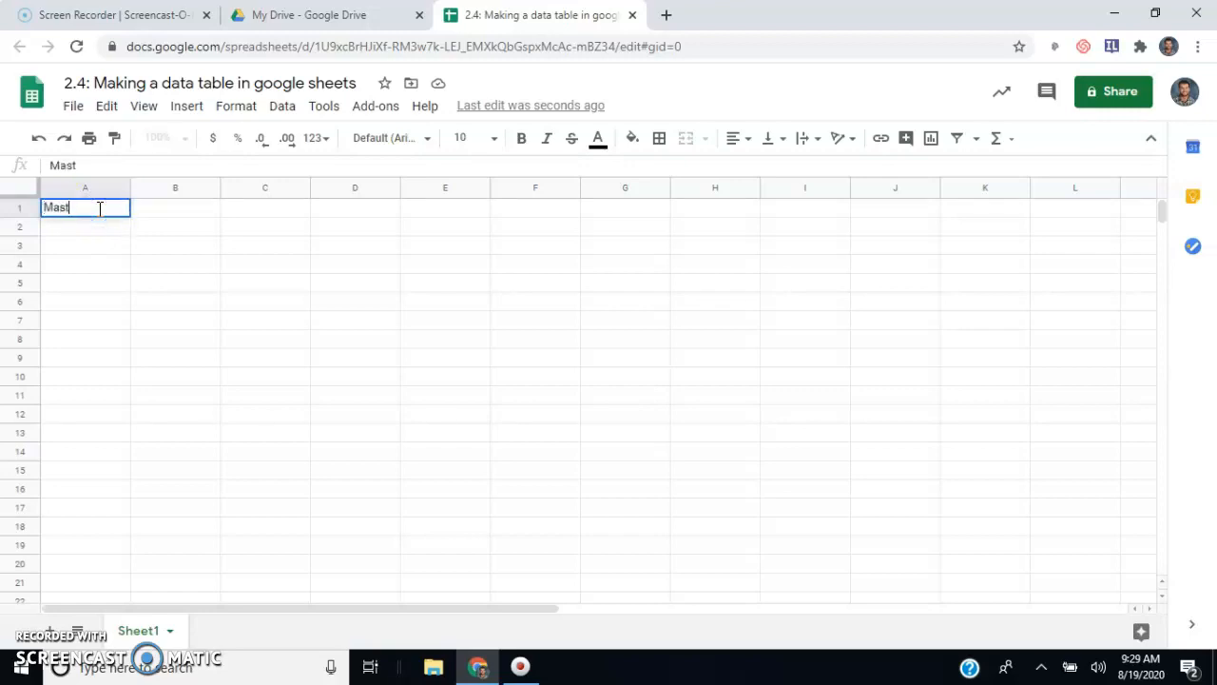
type("Master Field Trip List")
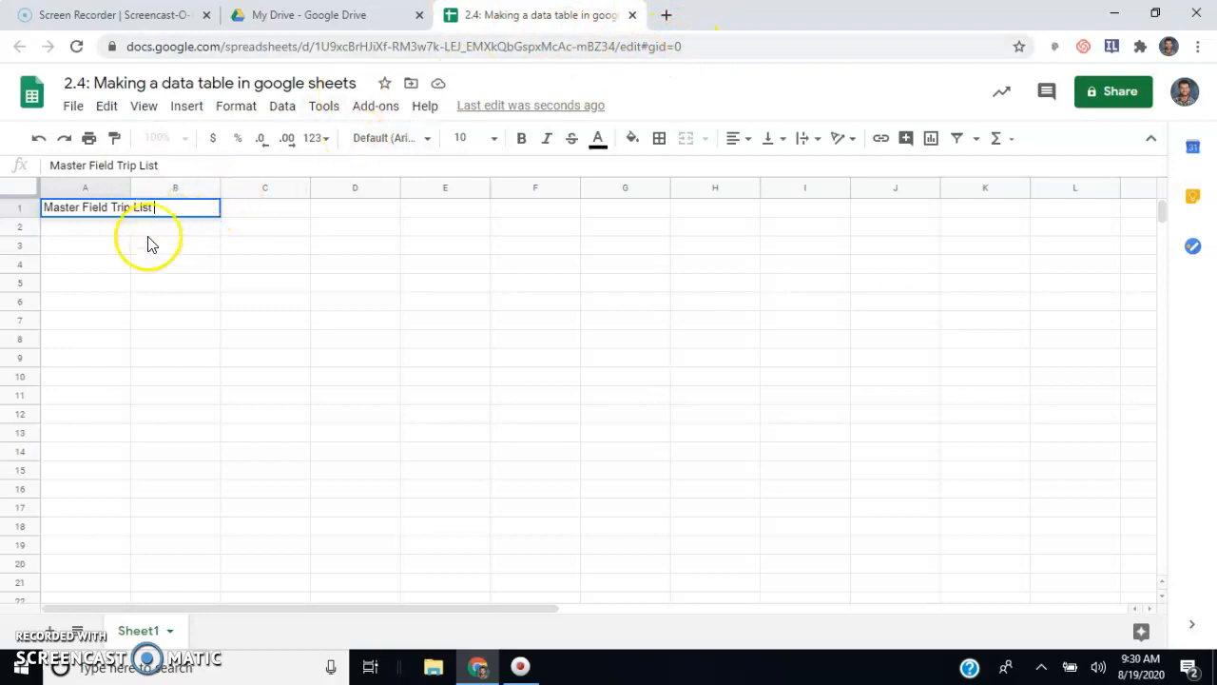
key("Return")
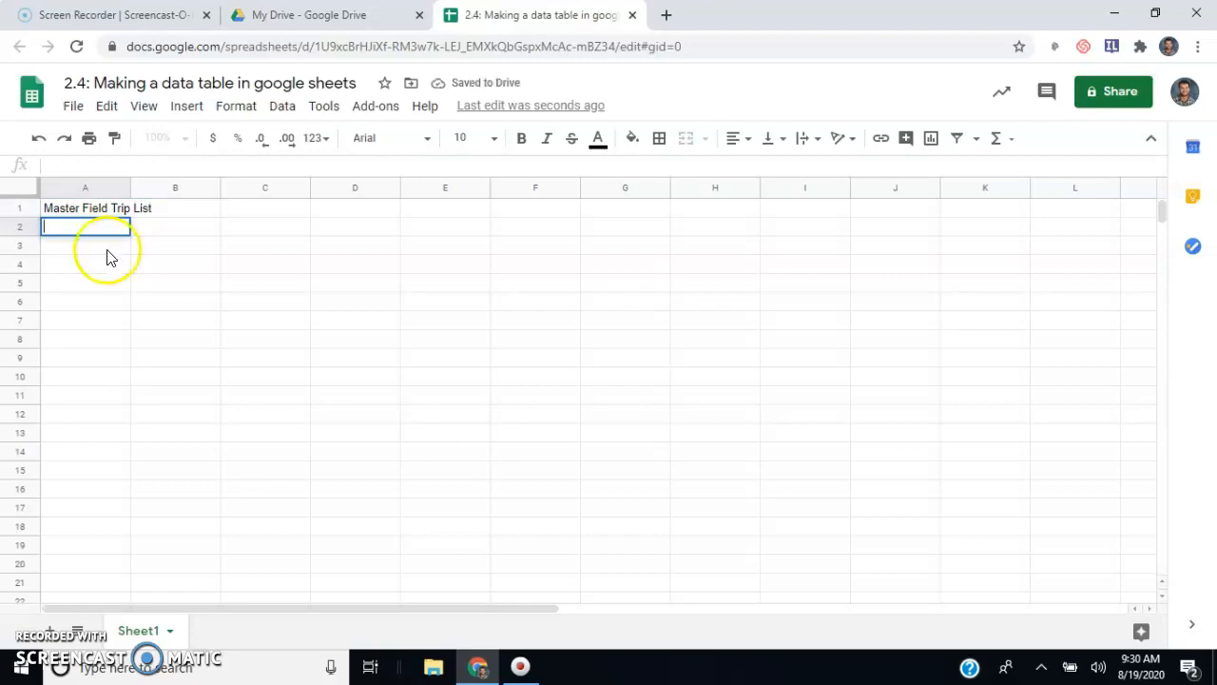
Step: Paste the copied Event and Location table into the sheet starting at cell A3
right_click(85, 247)
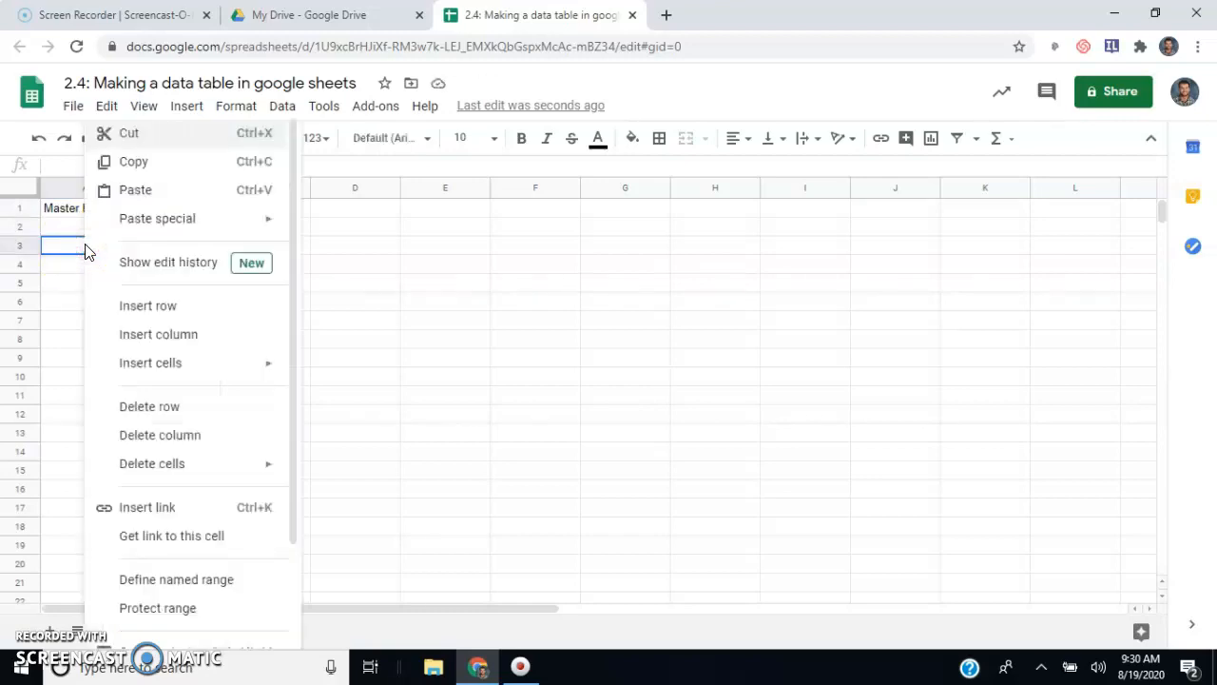
left_click(72, 258)
left_click(81, 247)
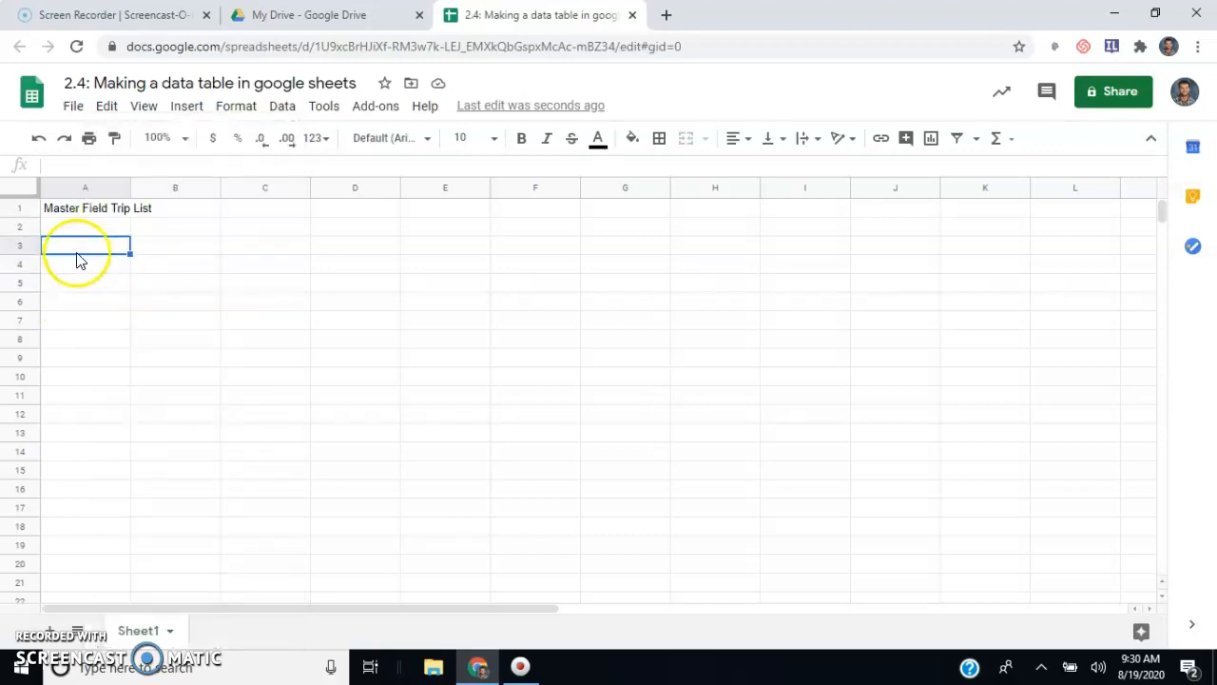
right_click(80, 253)
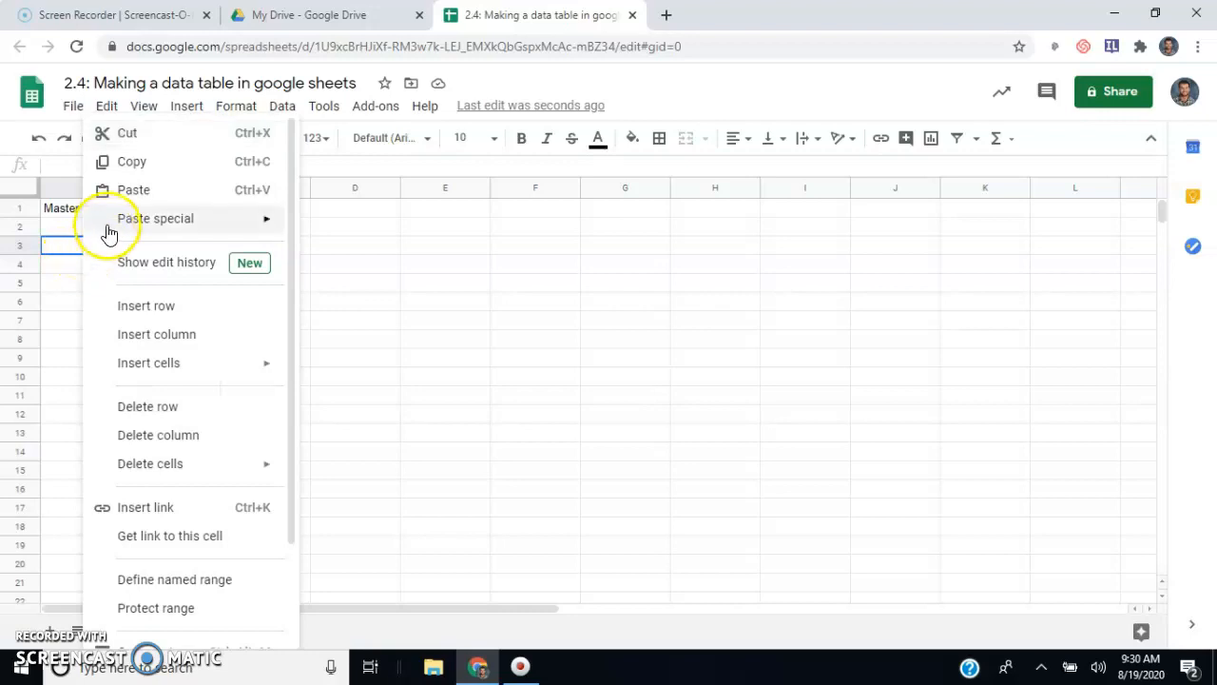
left_click(133, 191)
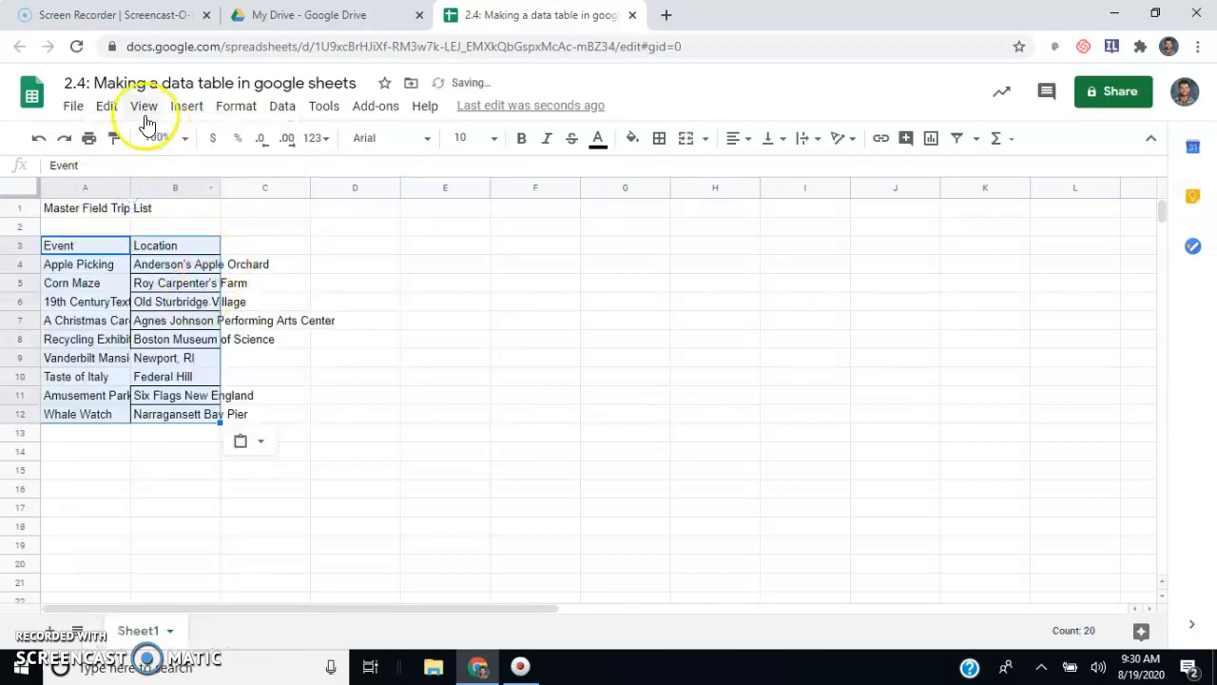
Step: Clear all borders from the pasted table in A3:B12 and deselect it
left_click(659, 138)
left_click(760, 202)
left_click(150, 342)
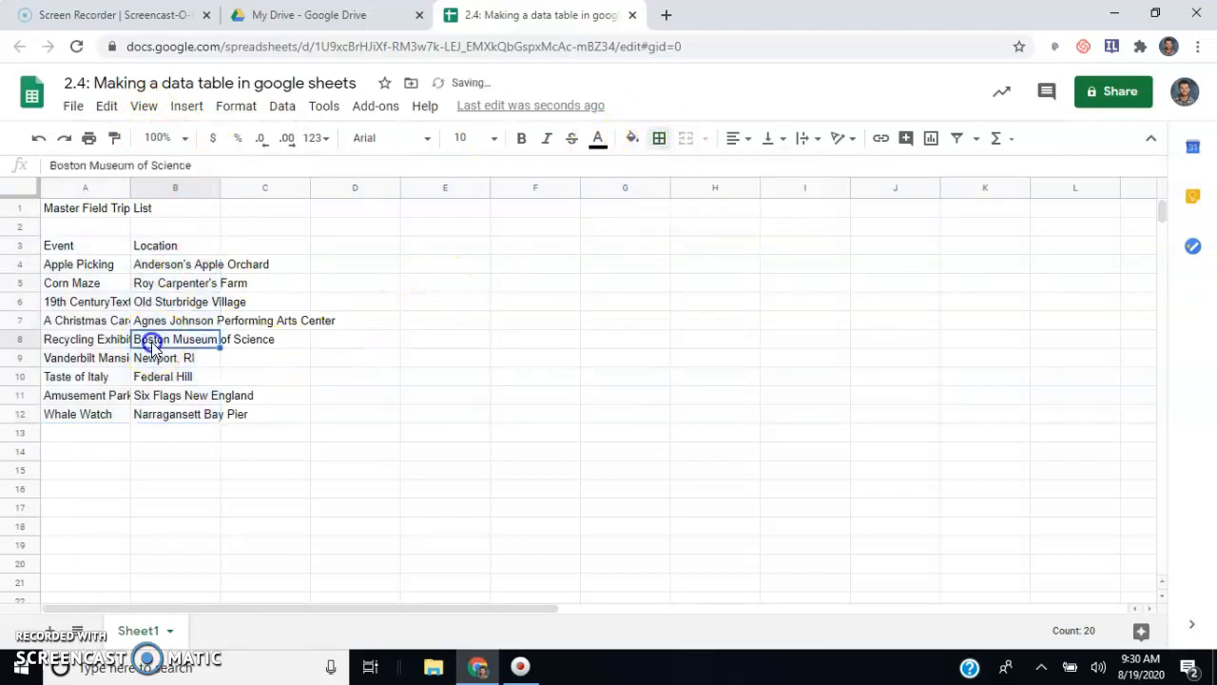
left_click(315, 372)
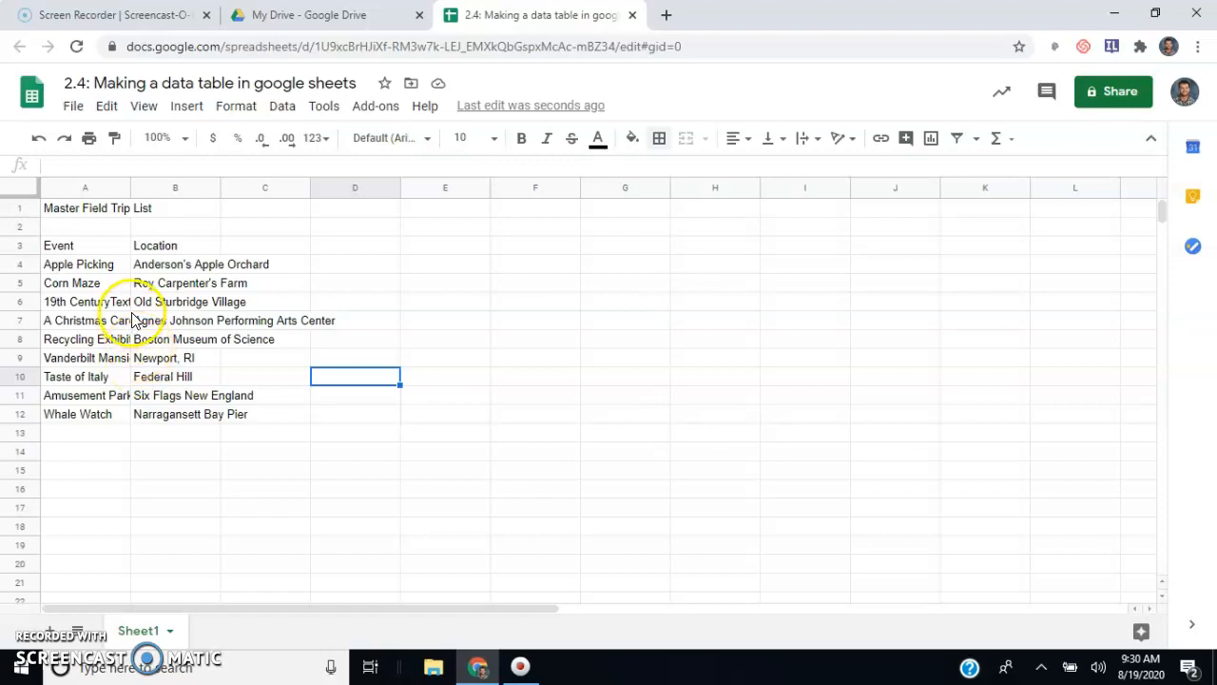
Step: Widen columns A and B to fit their longest Event and Location entries
left_click(59, 302)
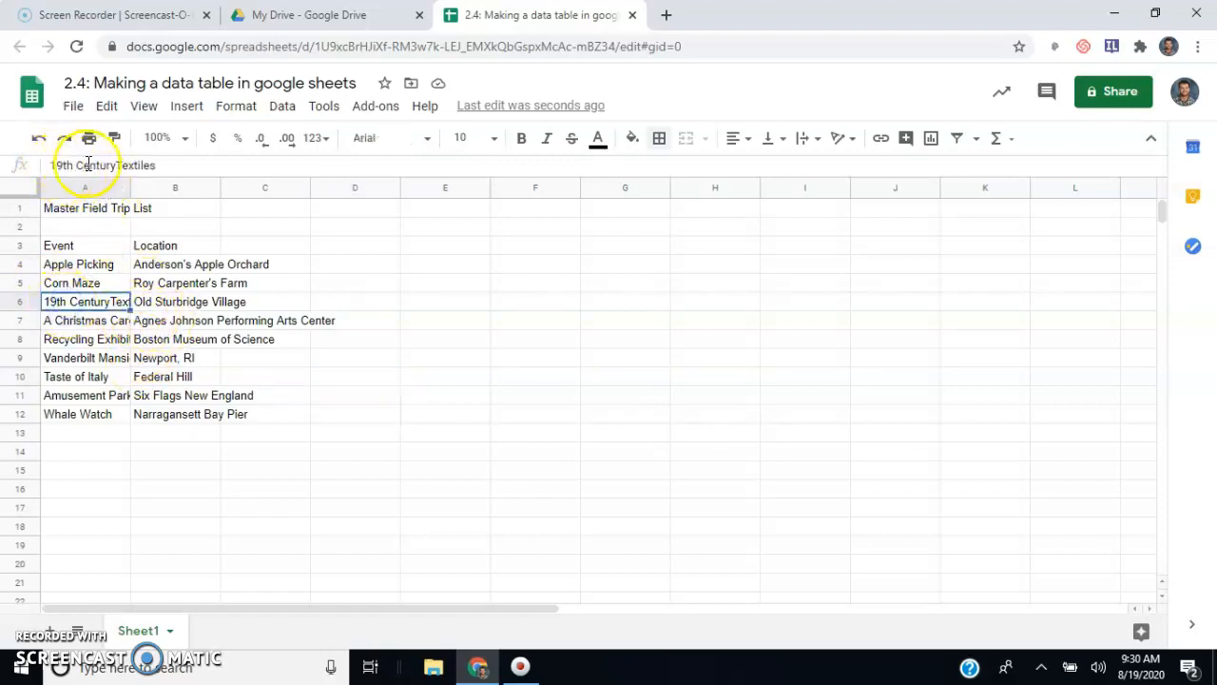
left_click(103, 326)
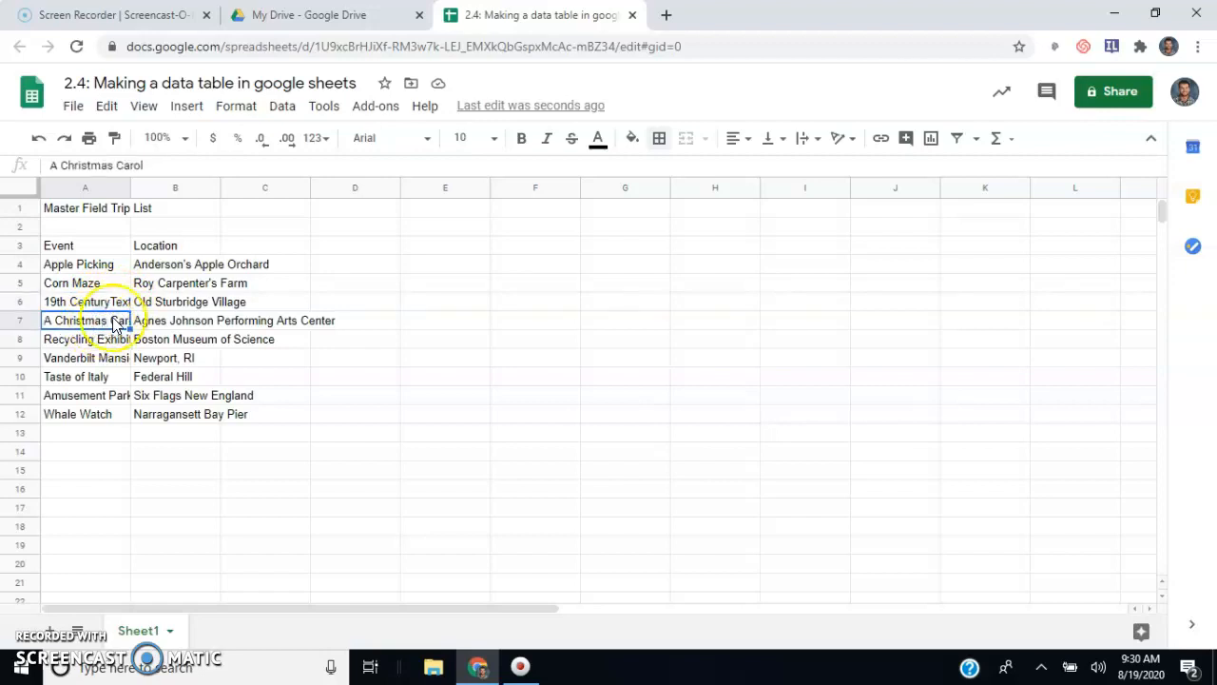
double_click(130, 189)
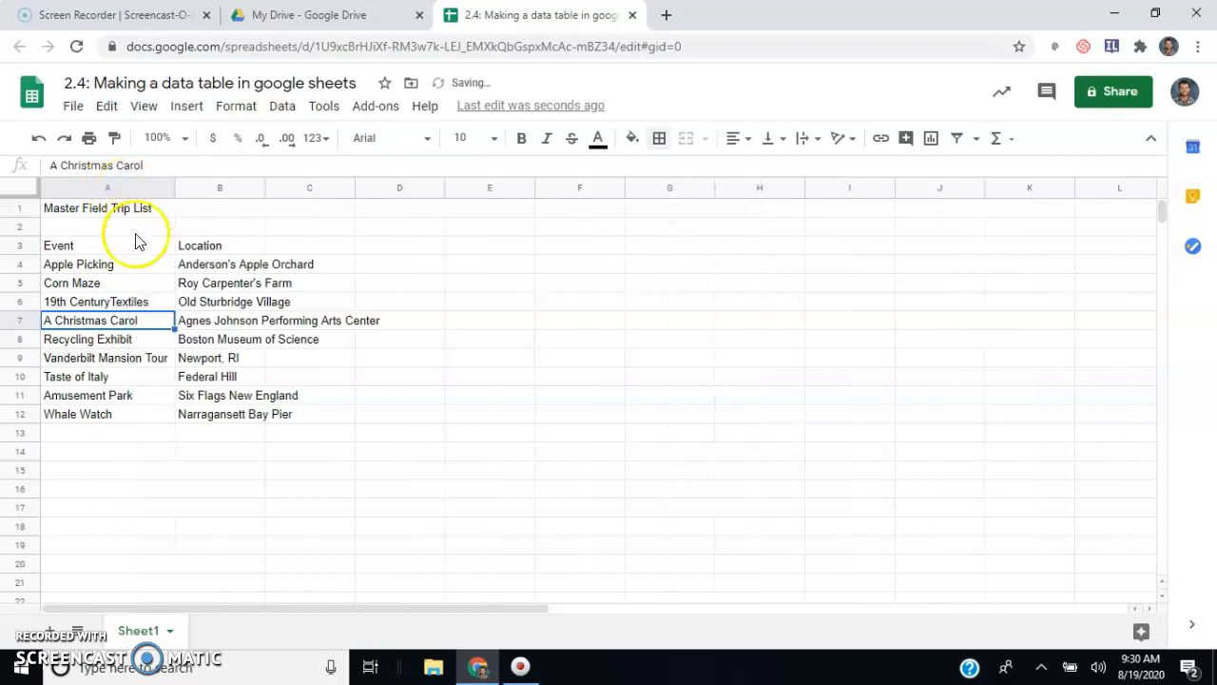
left_click(143, 358)
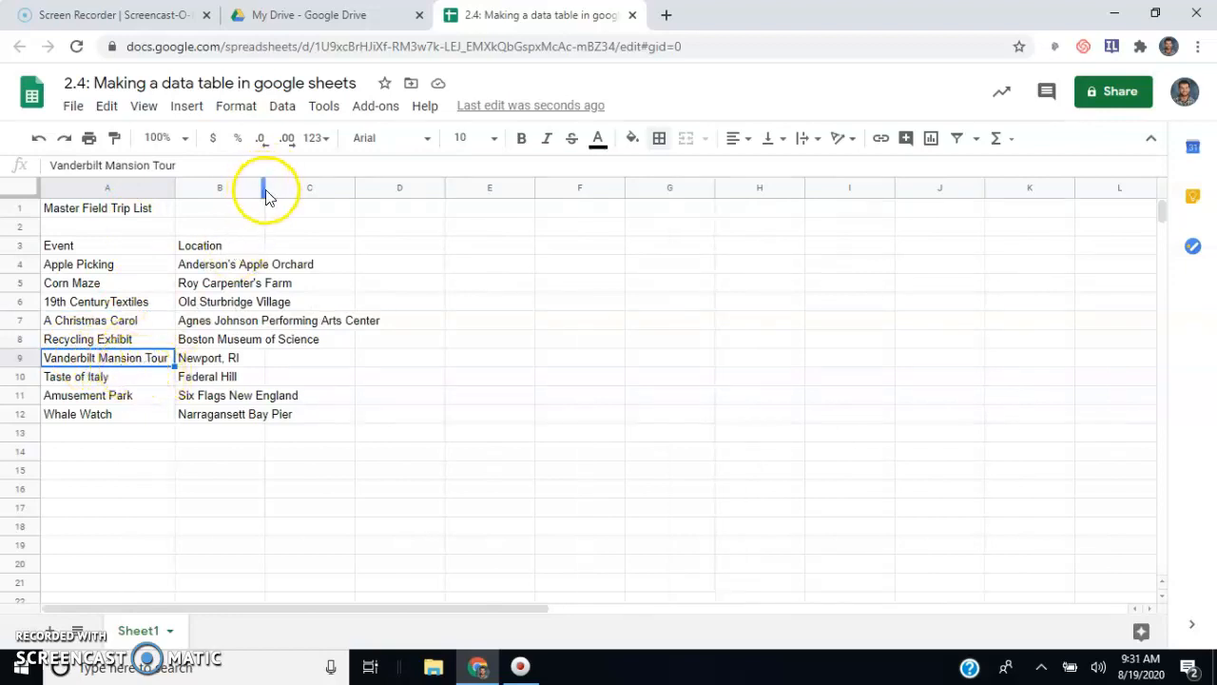
double_click(262, 190)
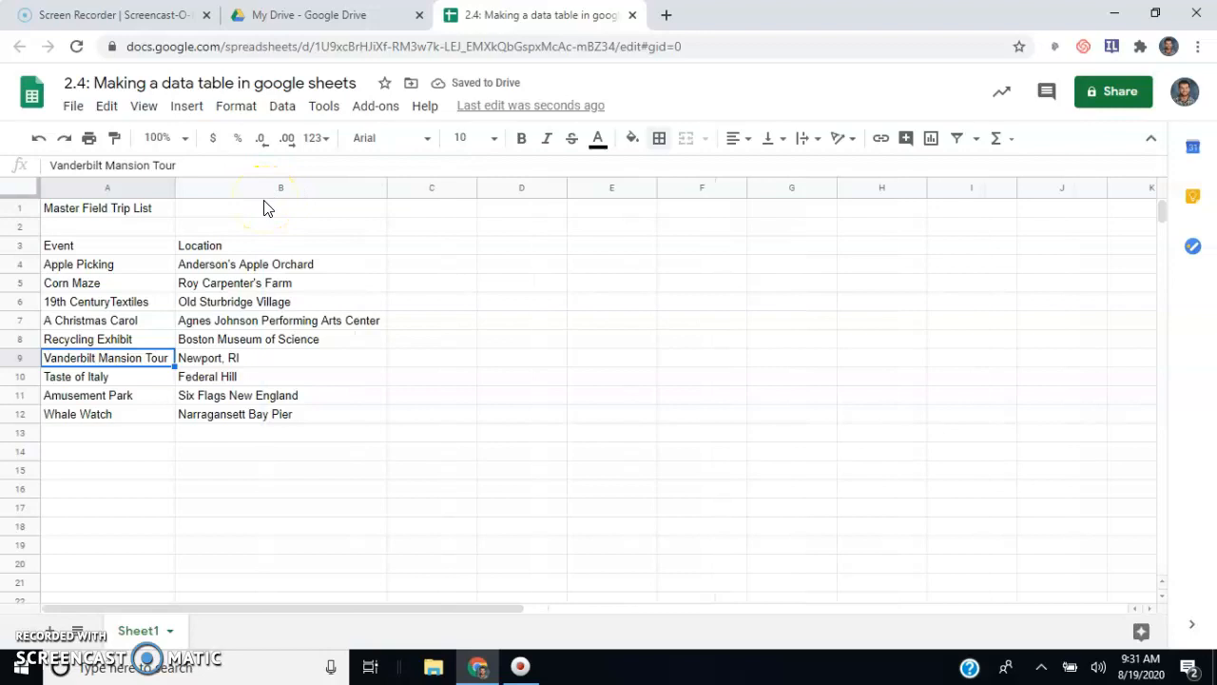
Step: Insert an empty column to the left of the Event column
left_click(128, 208)
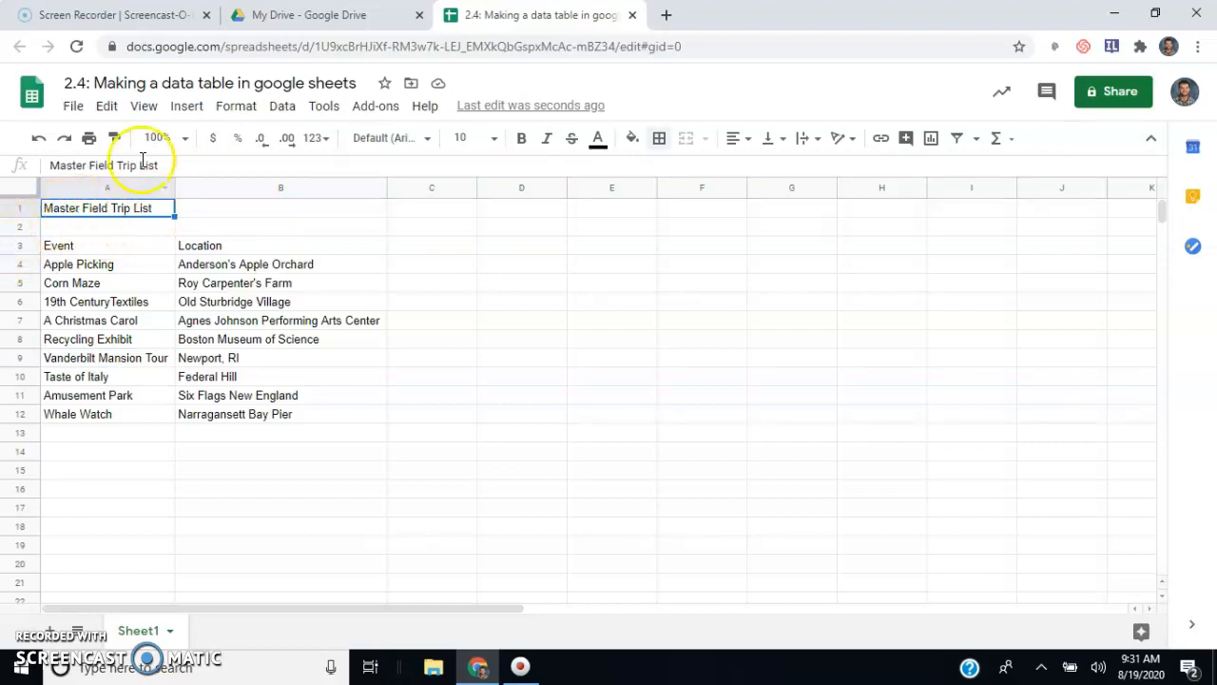
left_click(191, 109)
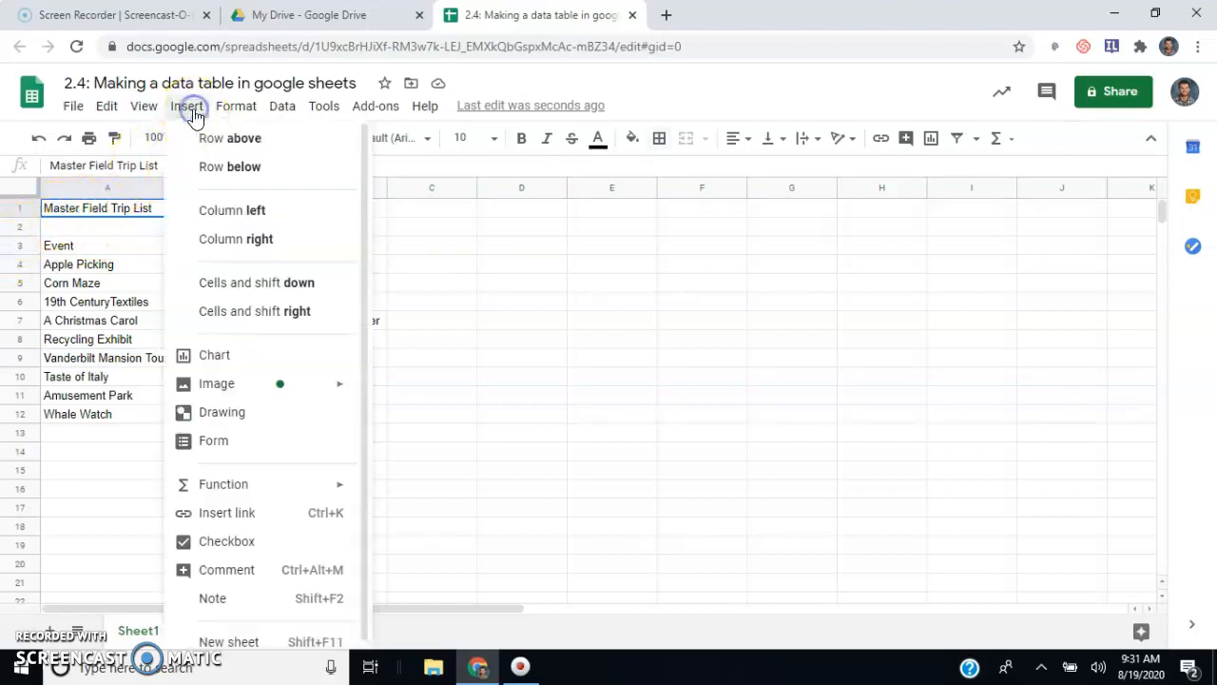
left_click(231, 210)
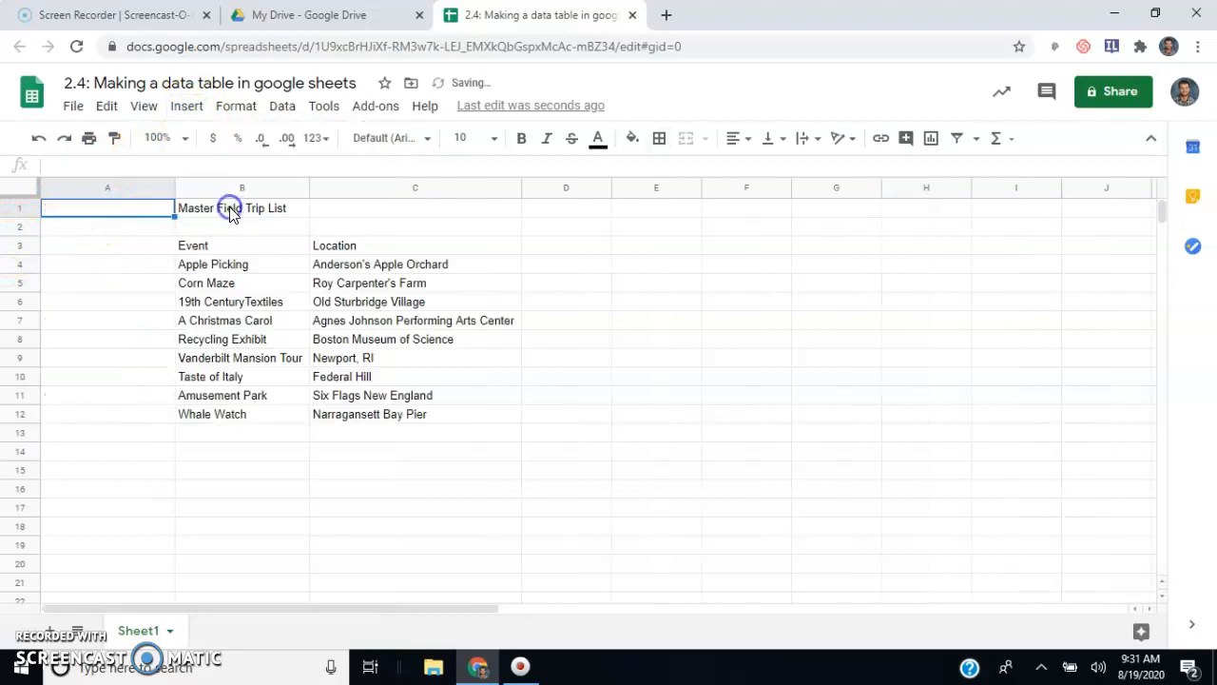
left_click_drag(239, 214, 253, 394)
left_click(233, 266)
left_click_drag(169, 203, 162, 402)
left_click(169, 244)
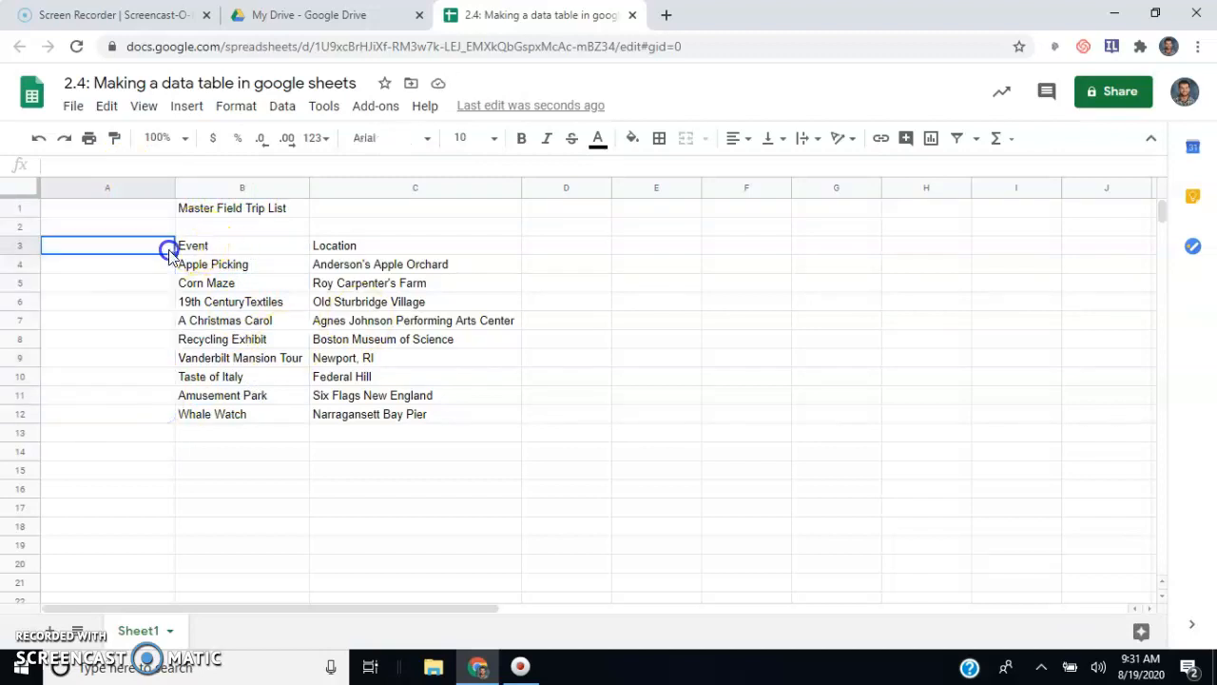
Step: Try inserting another column at cell B2, and undo that insertion
right_click(198, 231)
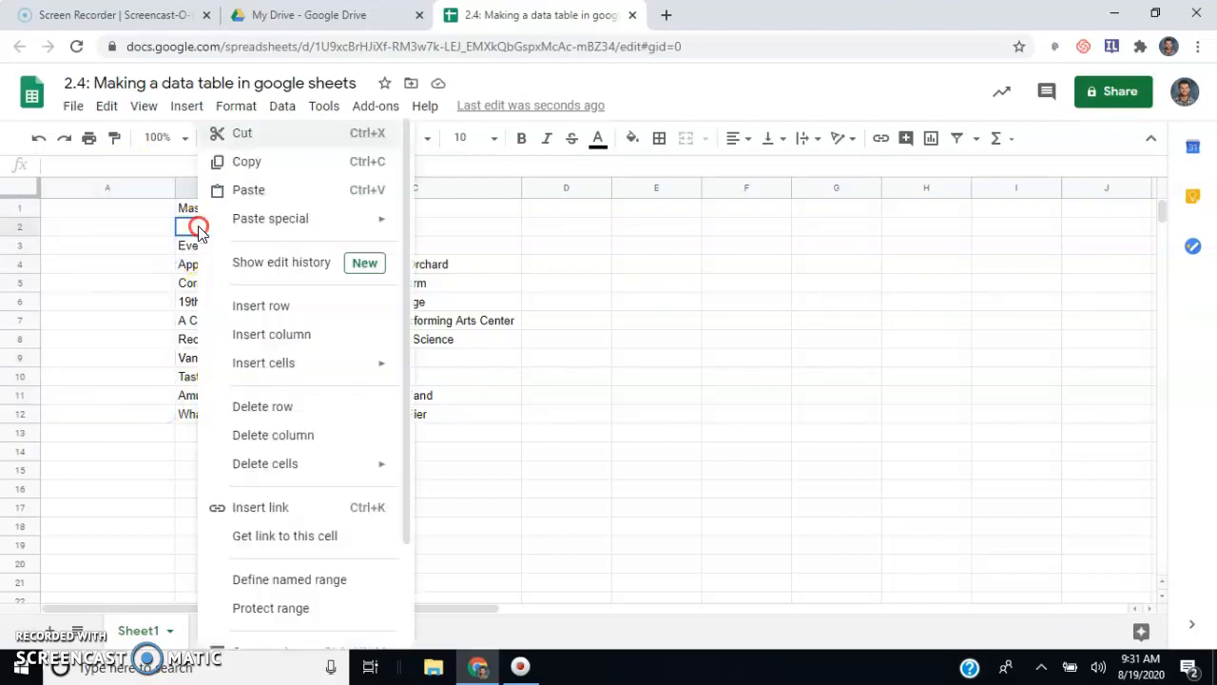
left_click(271, 335)
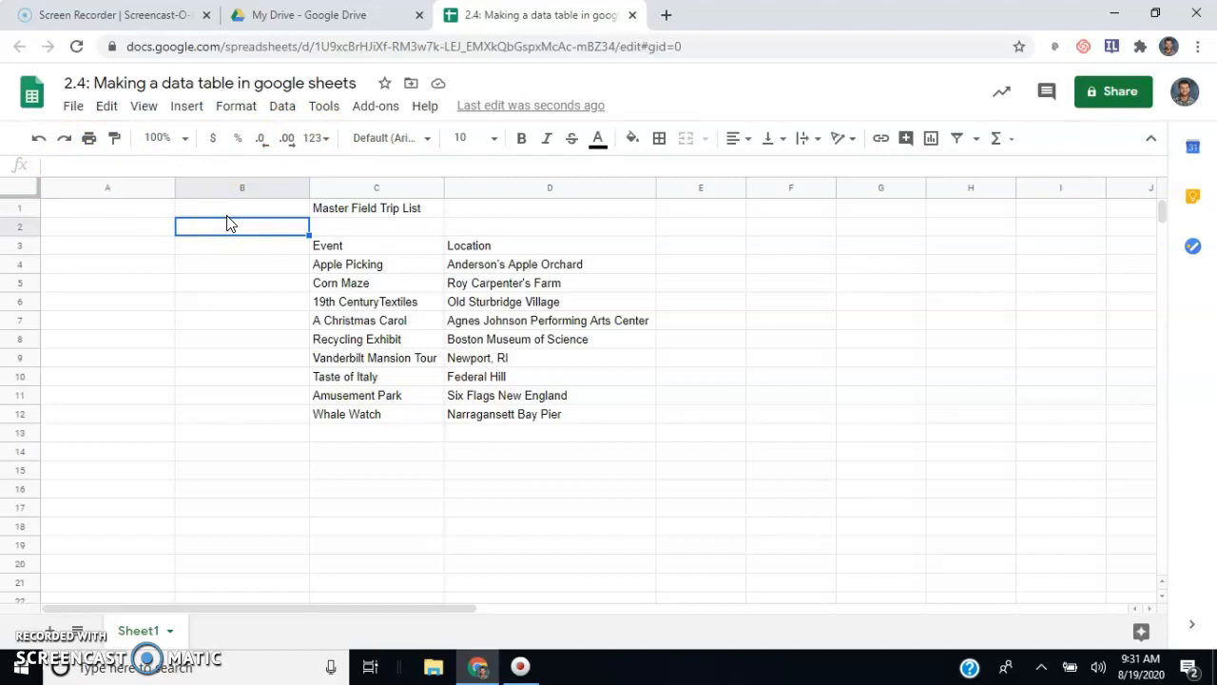
left_click(42, 141)
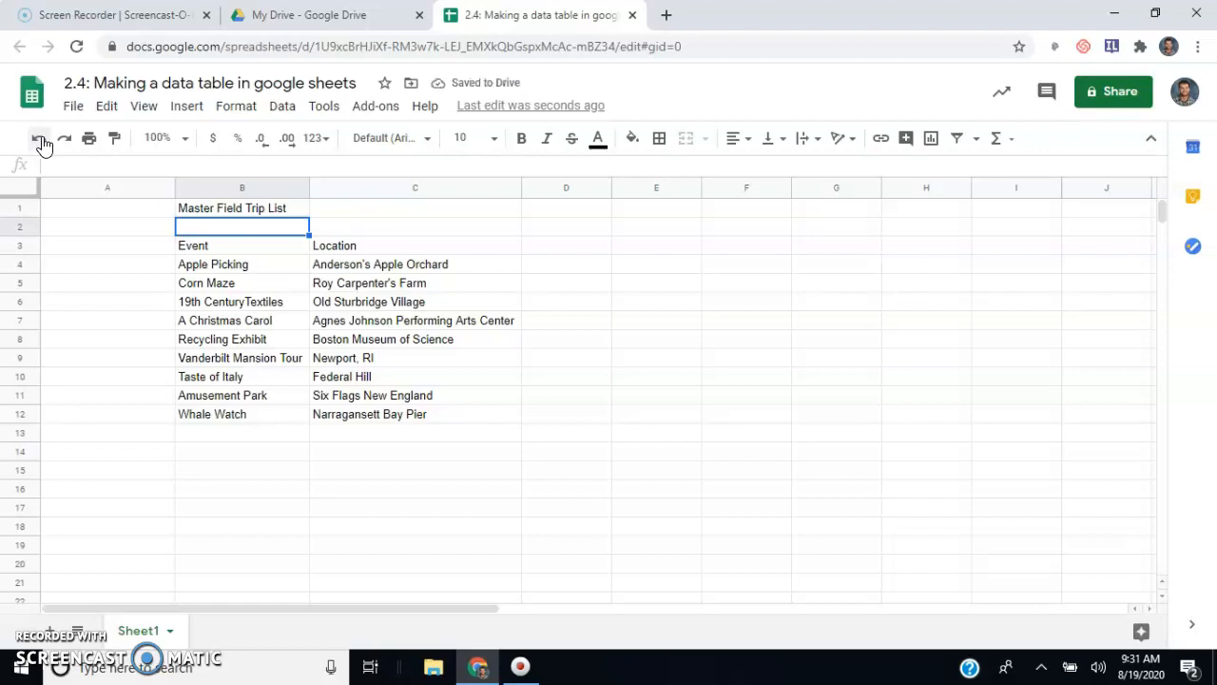
Step: Enter the column header "Month" in cell A3
left_click(82, 230)
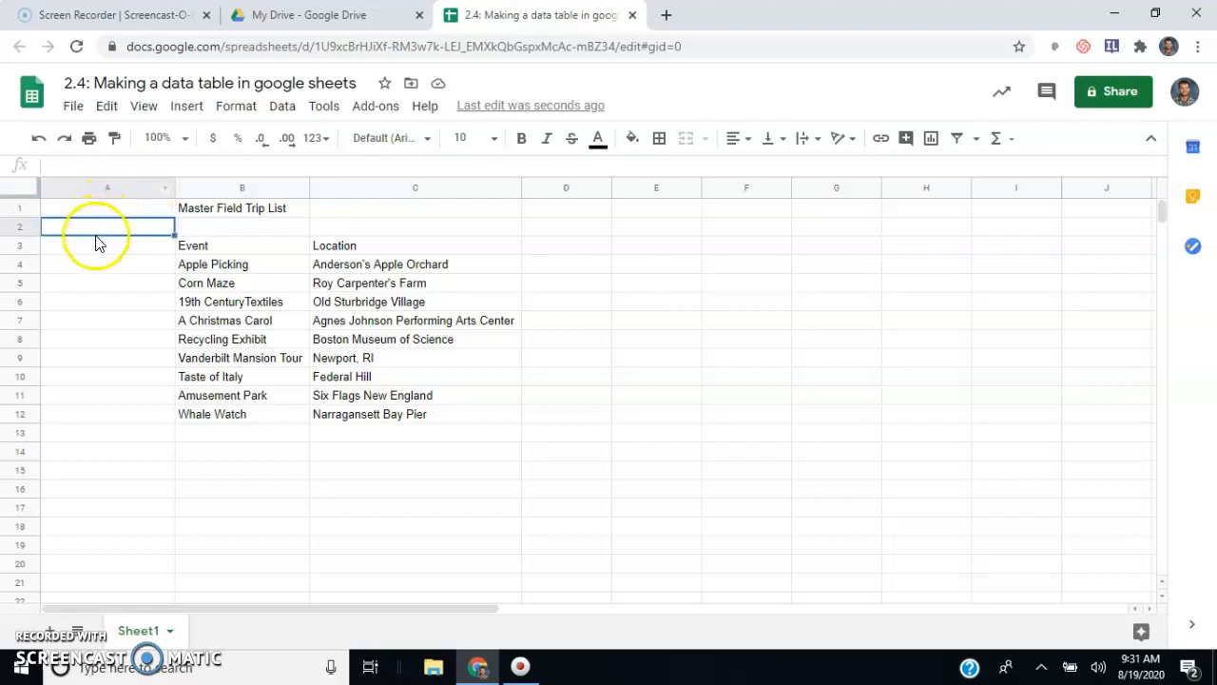
left_click(93, 249)
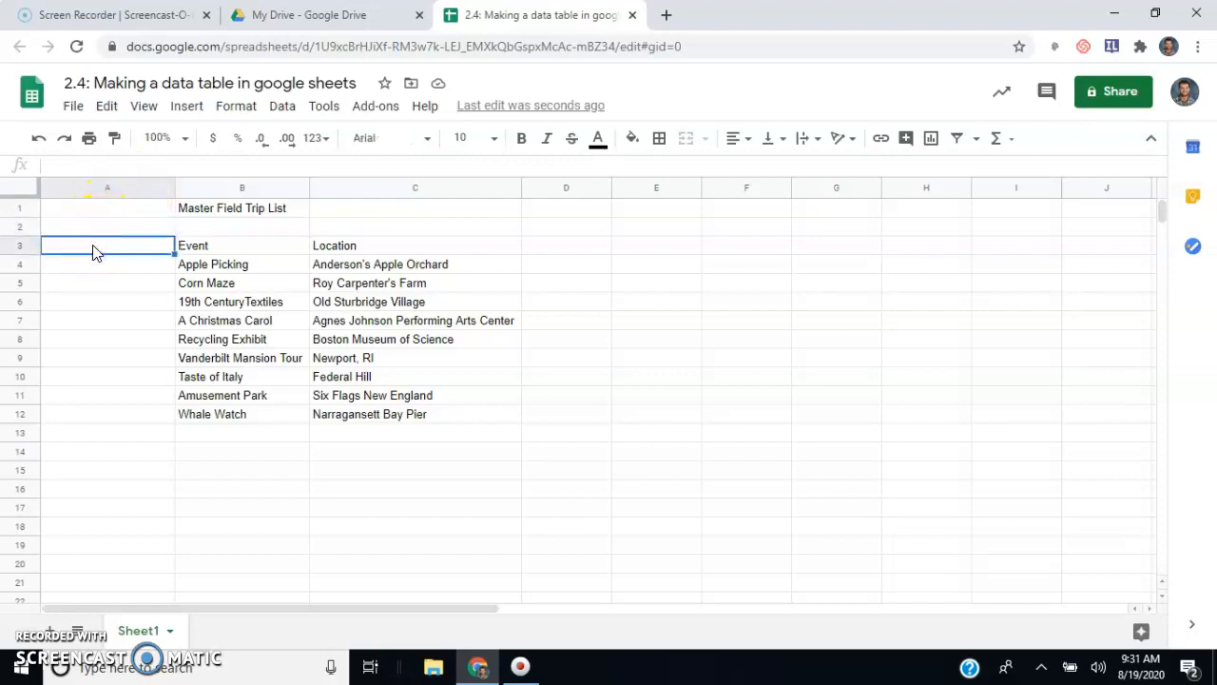
type("Month")
key("Return")
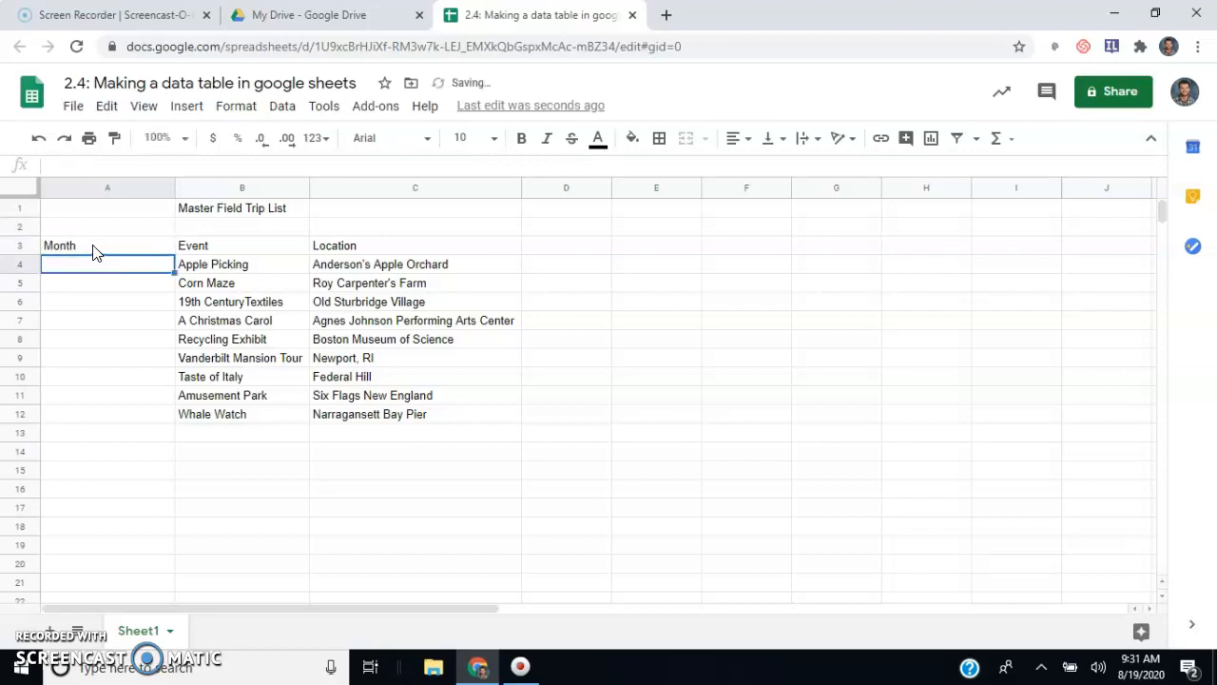
Step: Enter "September" in cell A4 and "October" in cell A5
type("Sp")
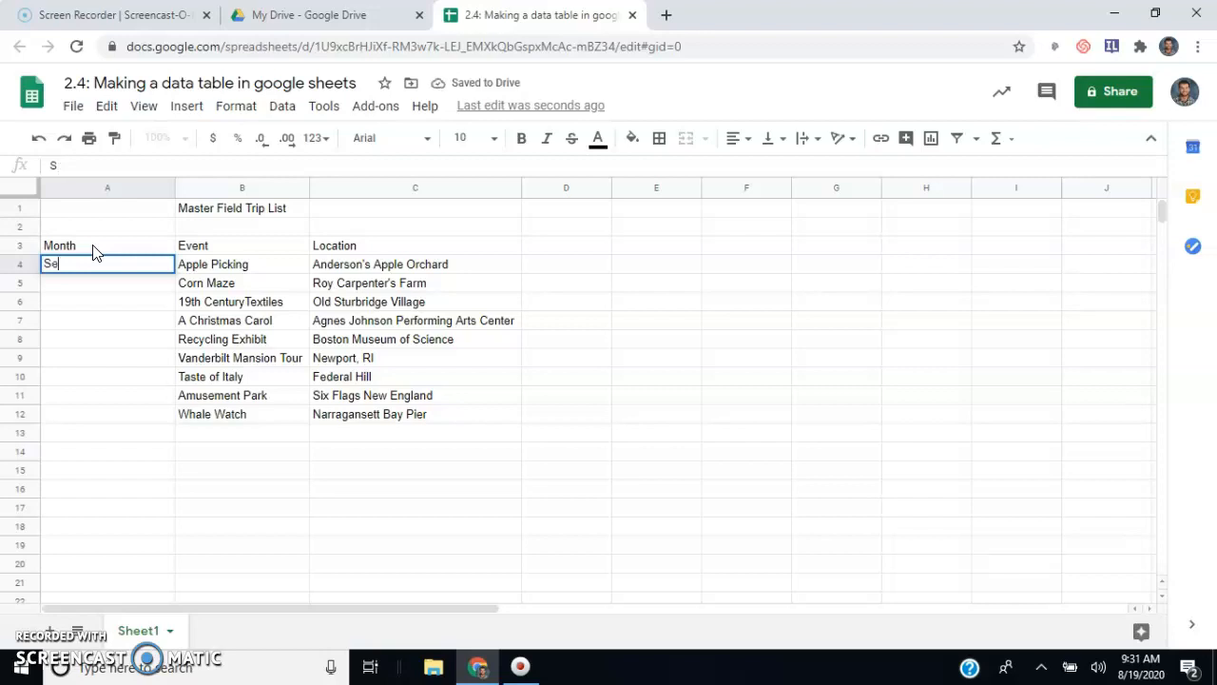
type("ptember")
key("Return")
type("October")
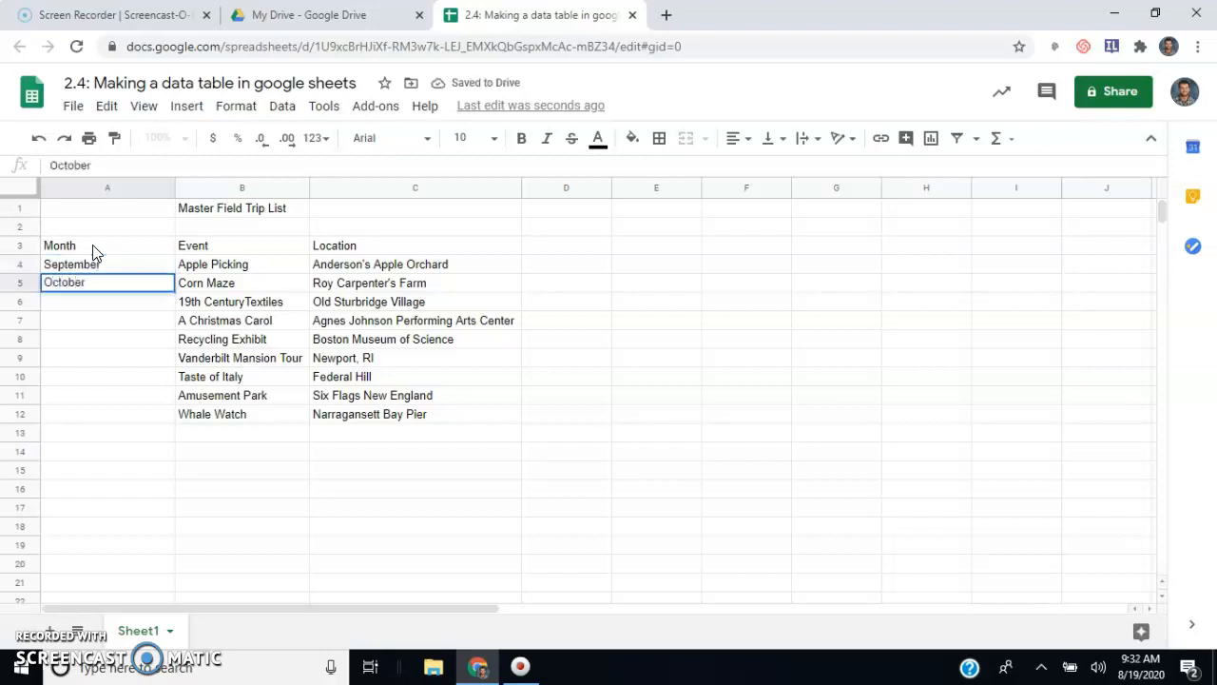
key("Return")
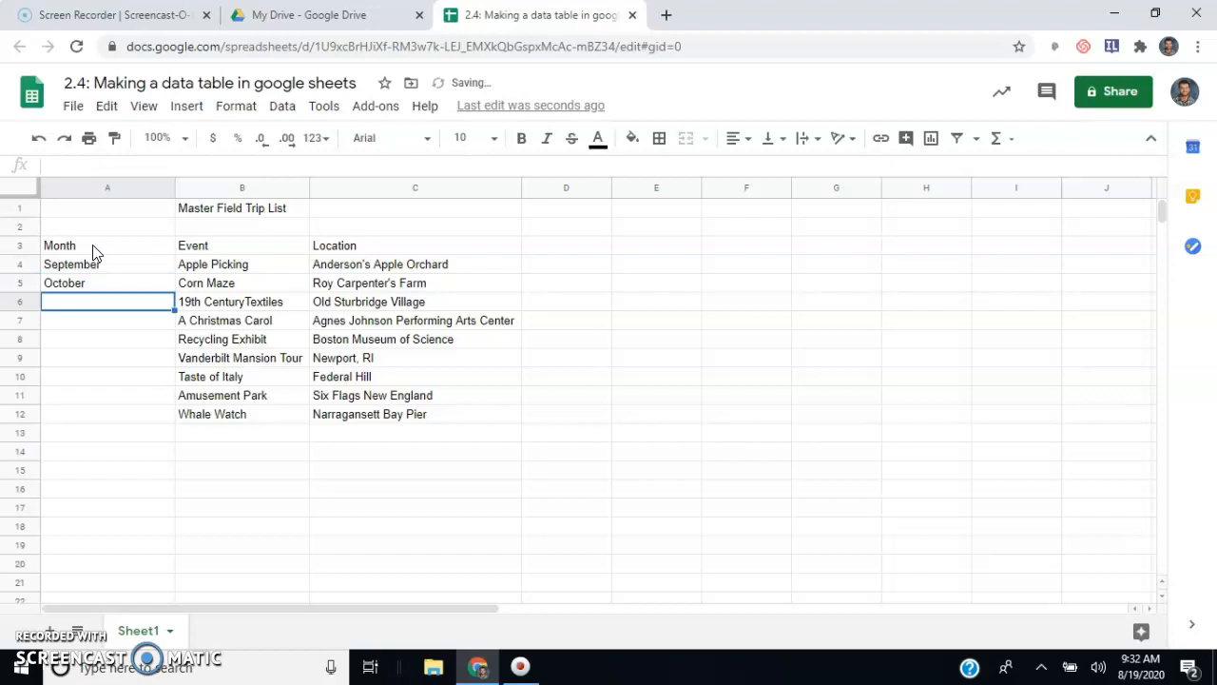
Step: Autofill the month series from A4:A5 down to A12, ending with May
left_click(141, 266)
left_click_drag(141, 269, 141, 287)
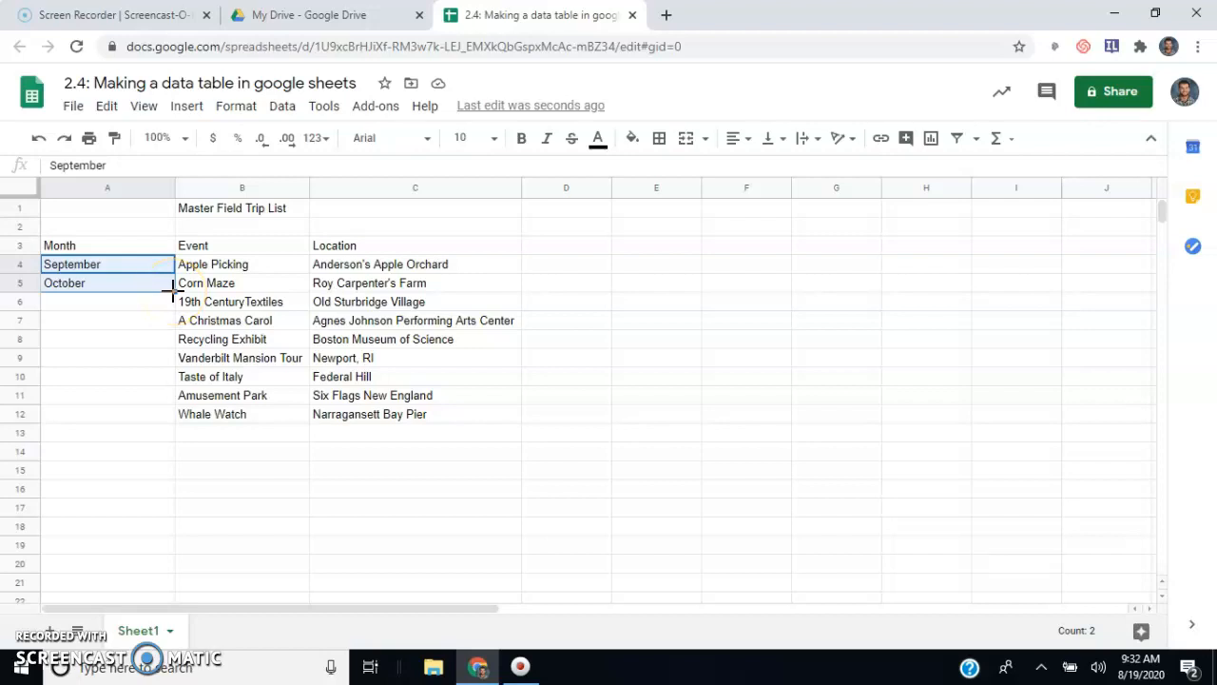
mouse_move(175, 308)
left_mouse_down()
mouse_move(175, 336)
mouse_move(176, 292)
left_mouse_up()
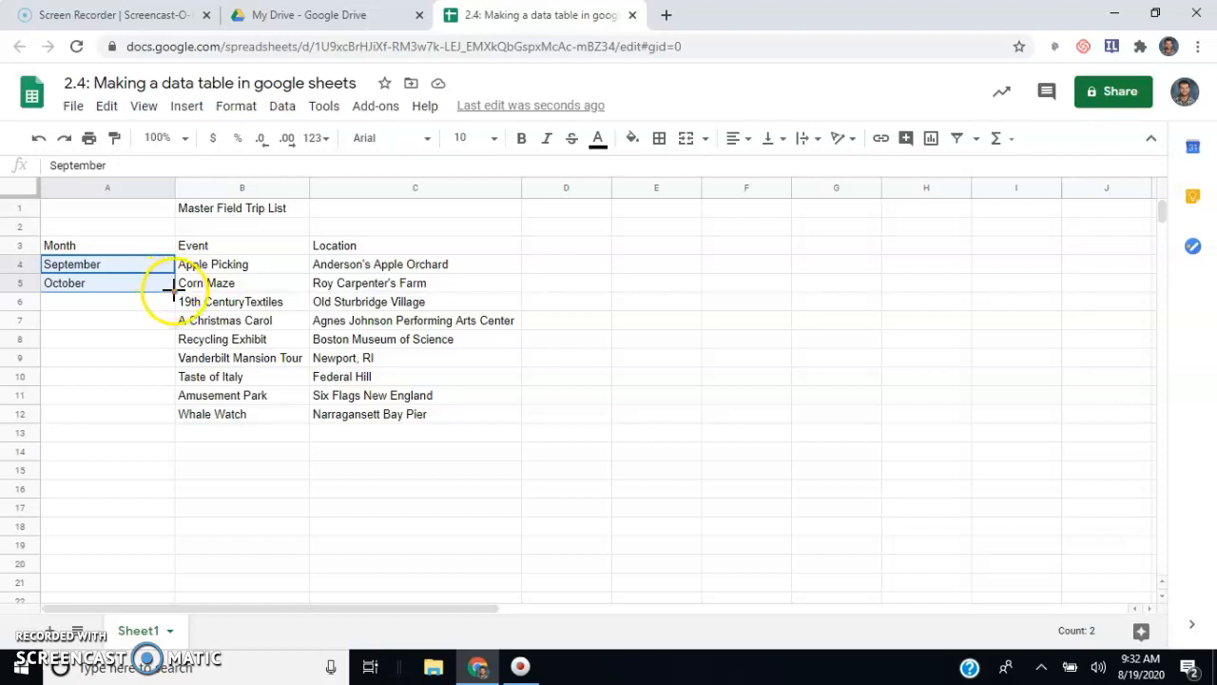
left_click_drag(176, 303, 175, 418)
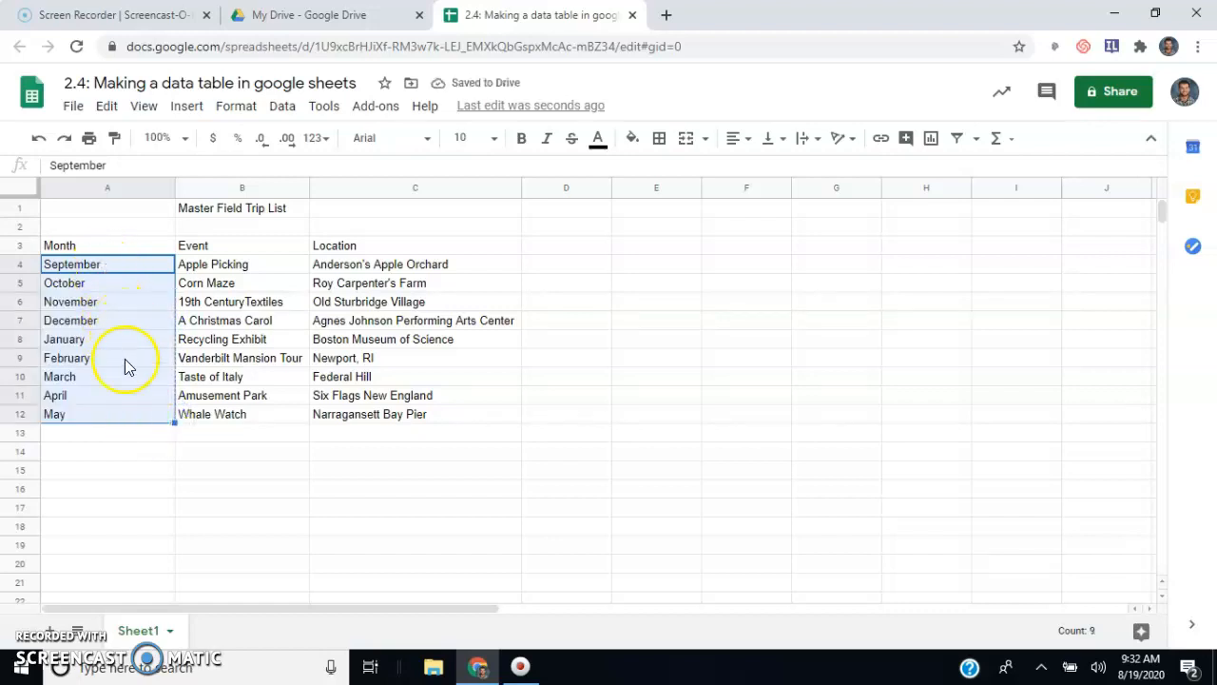
Step: Enter the sample numbers 1, 2 and 3 in cells A14 to A16
double_click(99, 454)
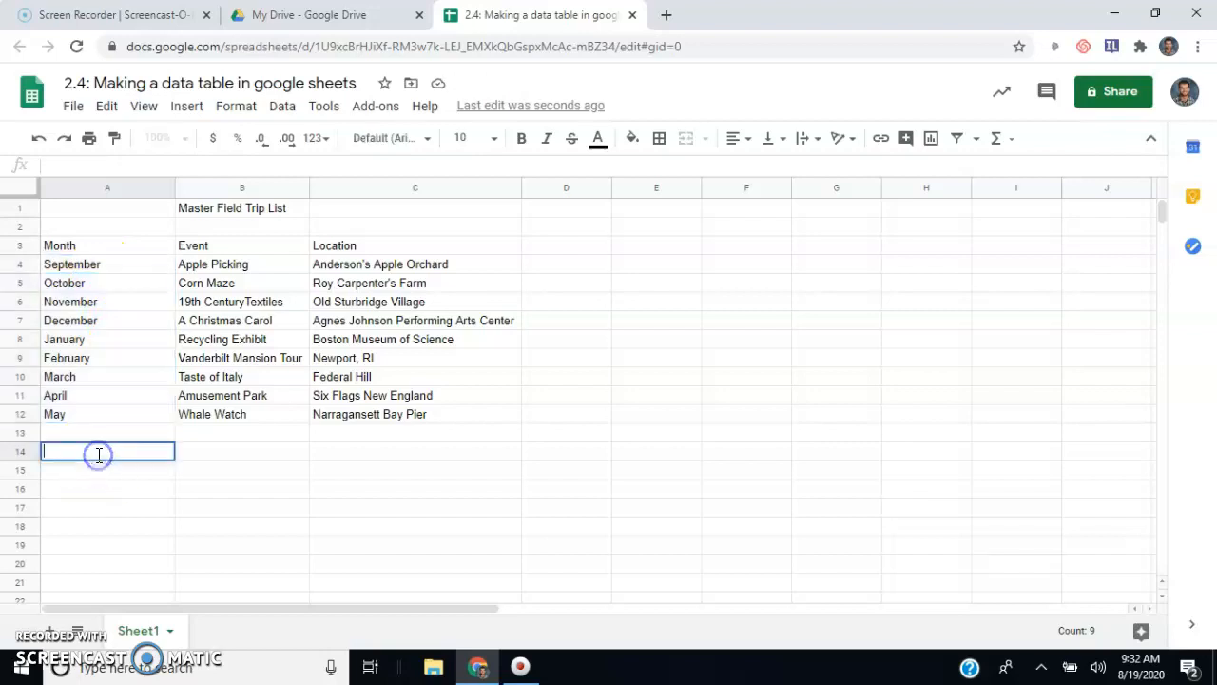
type("1")
key("Return")
type("2")
key("Return")
type("3")
key("Return")
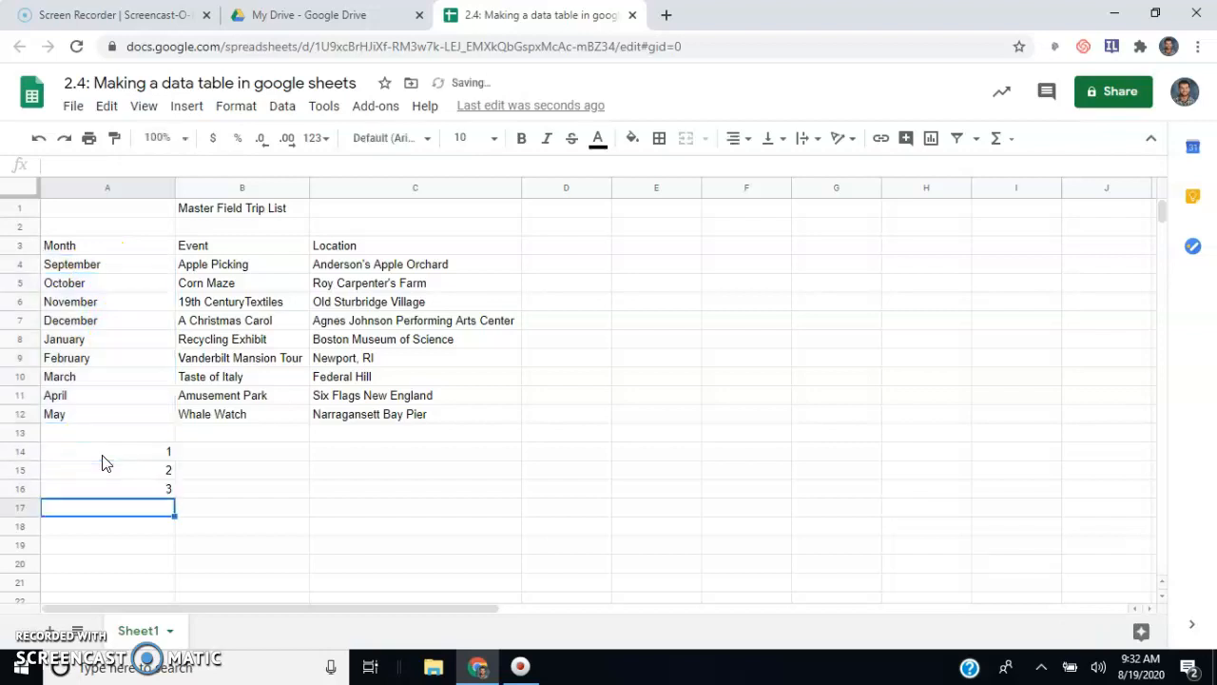
Step: Autofill the number series from A14:A16 down to row 45, and undo the fill
left_click(82, 451)
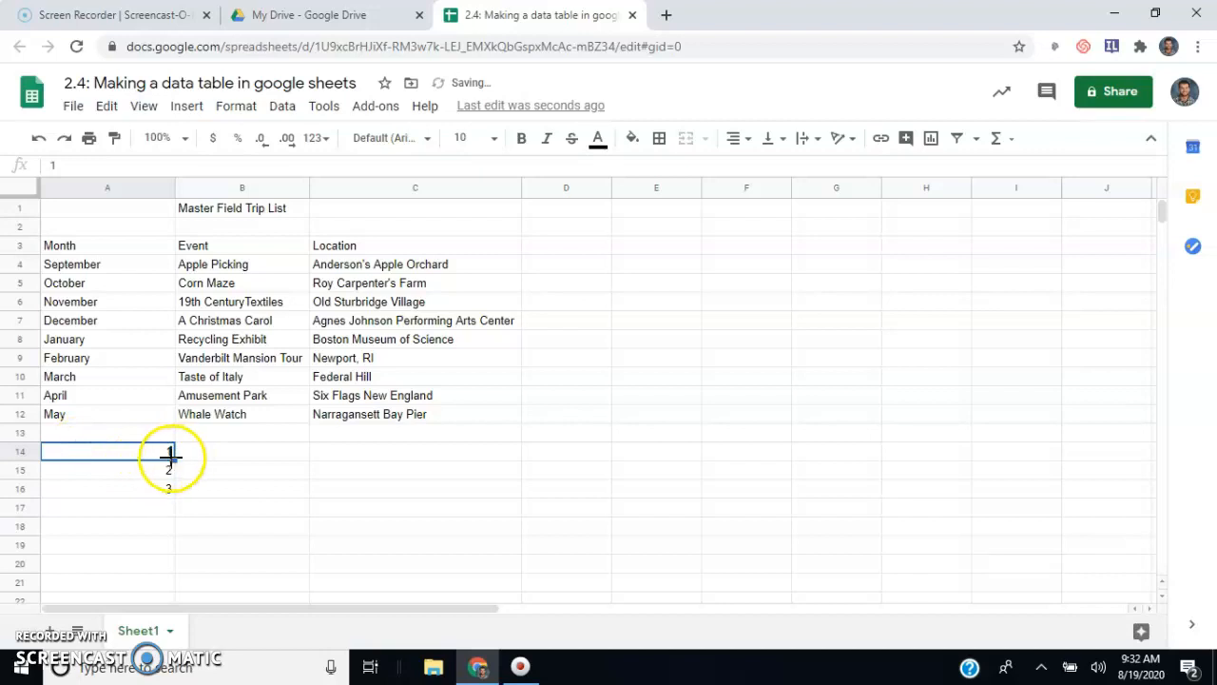
left_click_drag(163, 454, 162, 605)
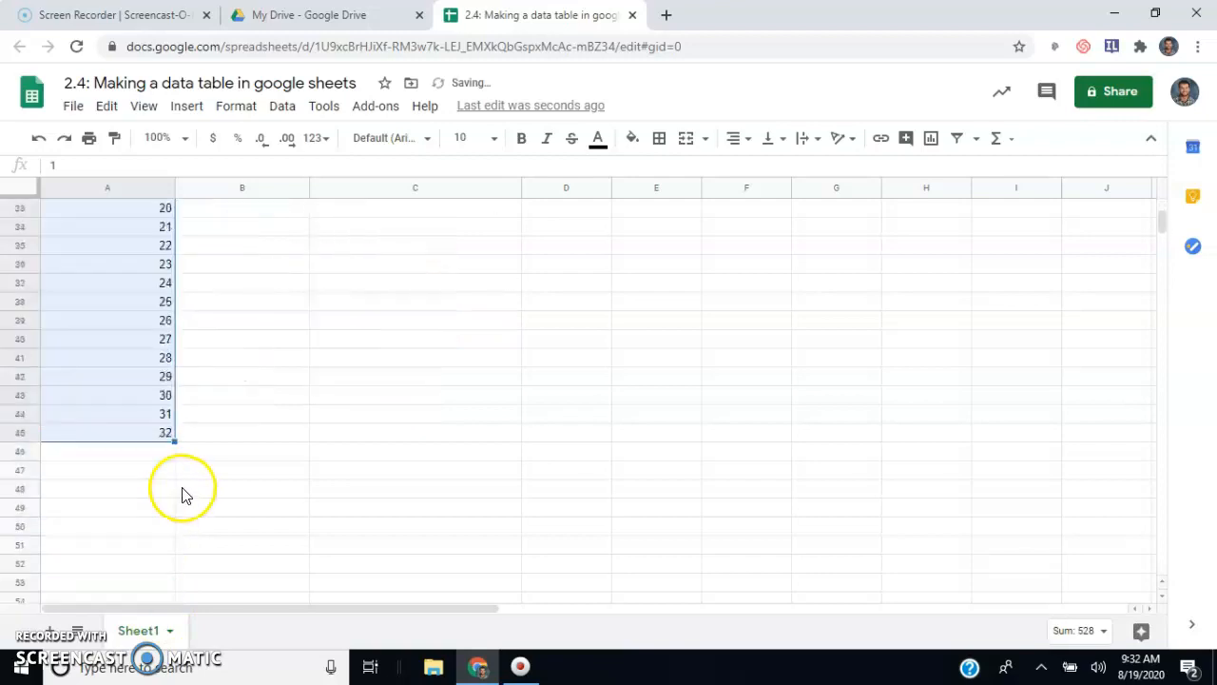
scroll(162, 484, "up", 5)
left_click(38, 138)
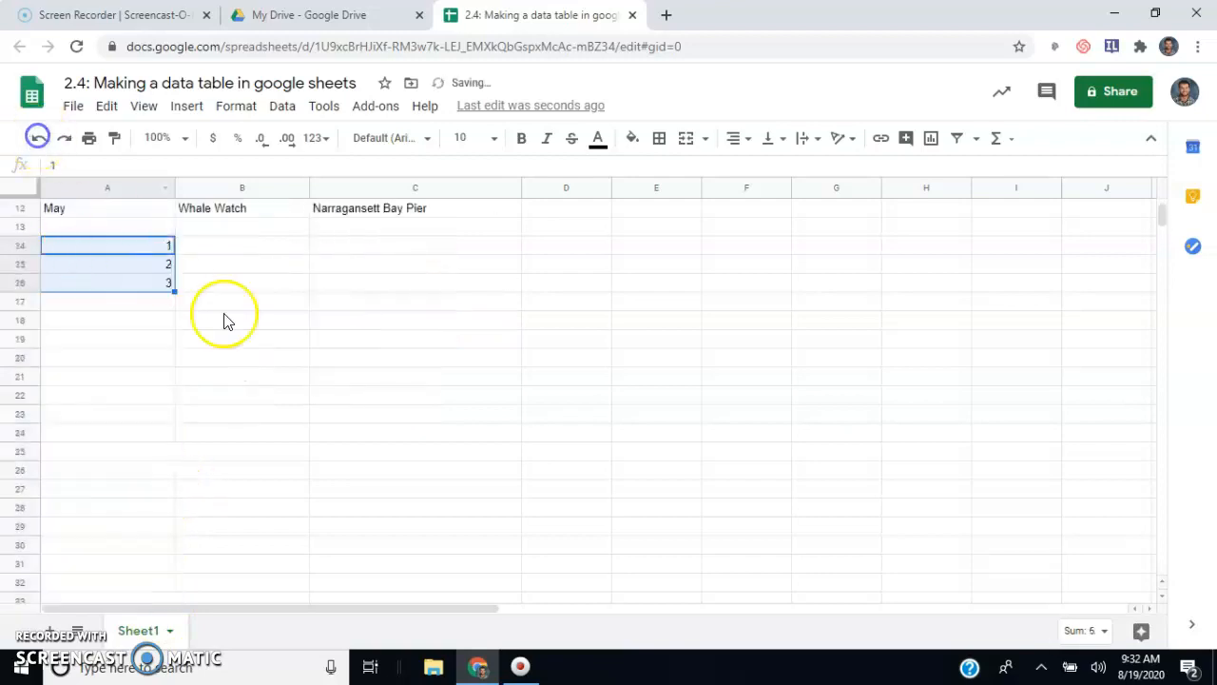
Step: Fill only the single value 1 from cell A14 down column A, over the other sample numbers
scroll(191, 435, "up", 4)
left_click(174, 452)
left_click(147, 453)
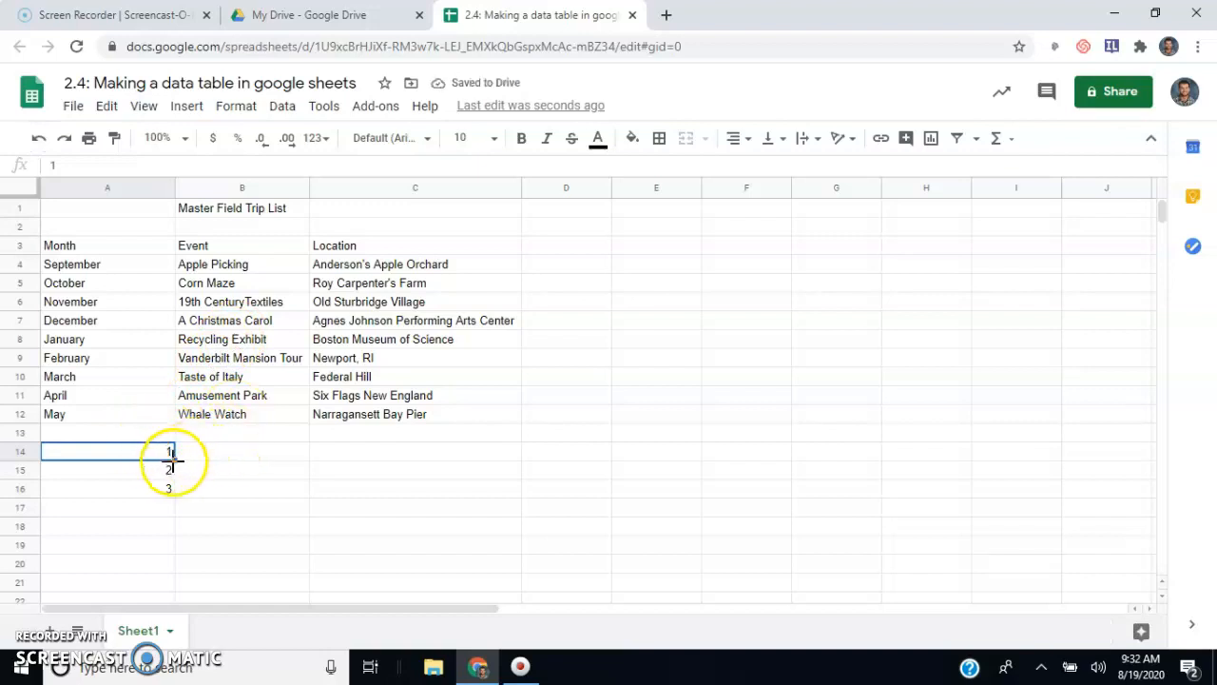
left_click(142, 467)
left_click(145, 450)
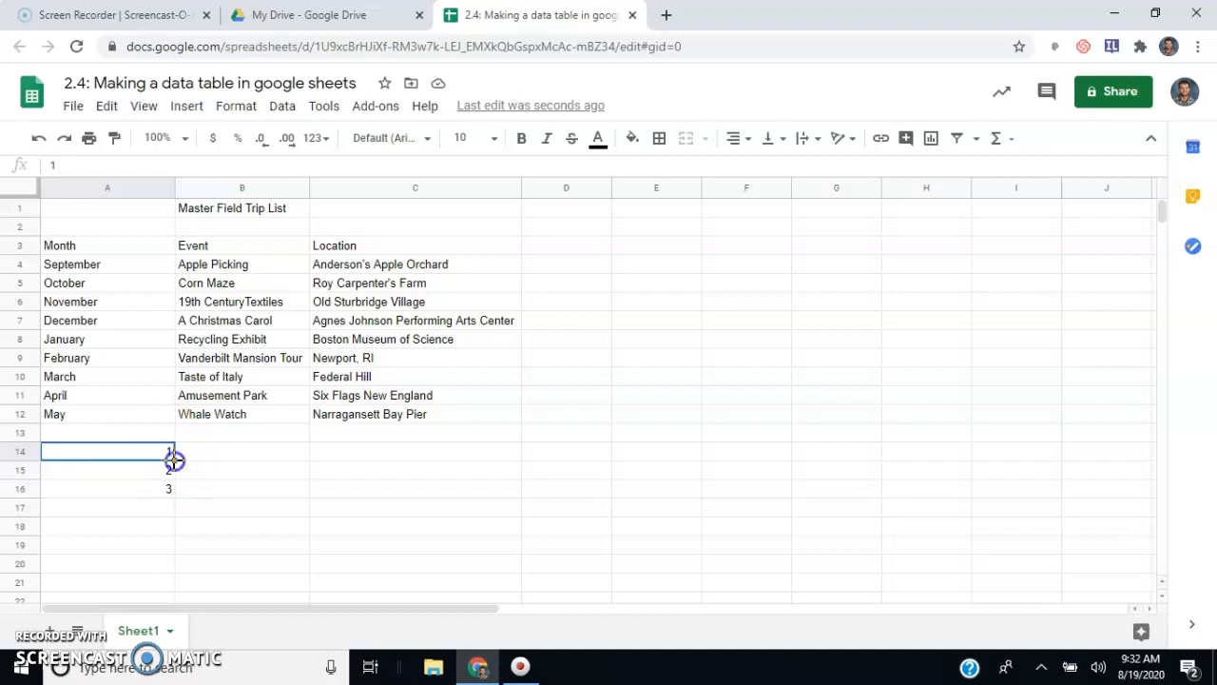
left_click_drag(175, 461, 170, 571)
scroll(181, 538, "up", 4)
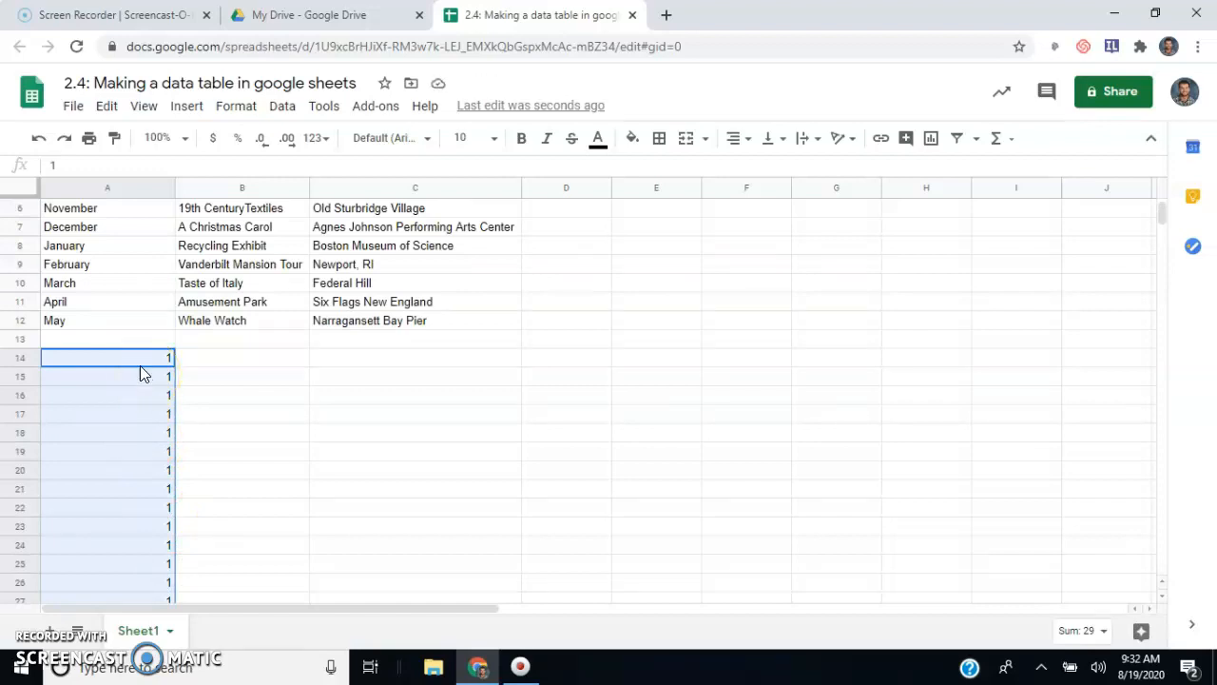
Step: Delete the filled sample numbers in column A from row 14 down and deselect the range
key("Delete")
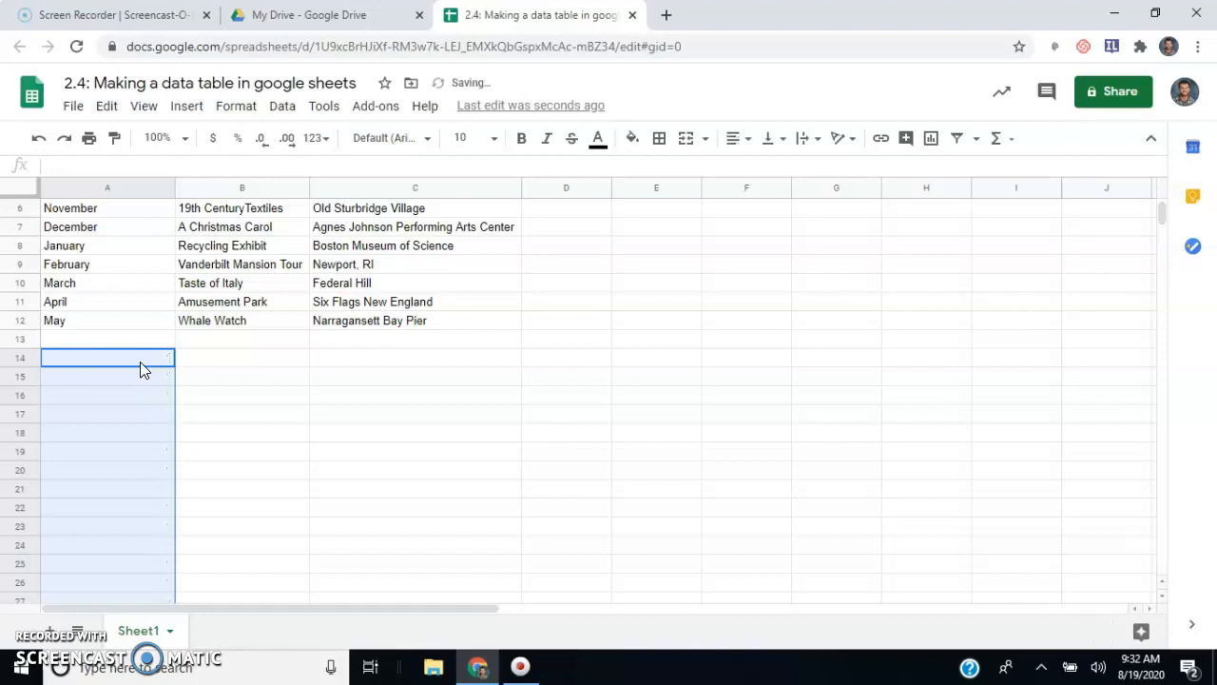
left_click(141, 376)
scroll(162, 393, "up", 2)
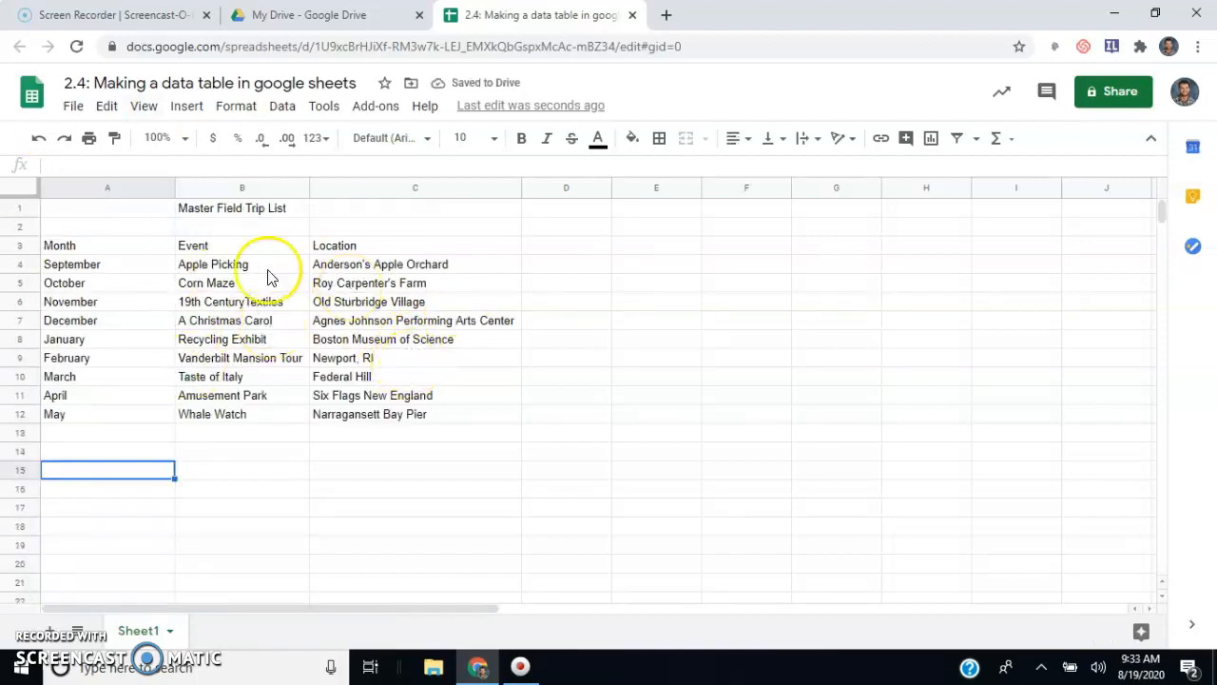
Step: Make the Month, Event and Location headers in A3:C3 bold
left_click_drag(105, 246, 218, 253)
left_click_drag(304, 254, 337, 247)
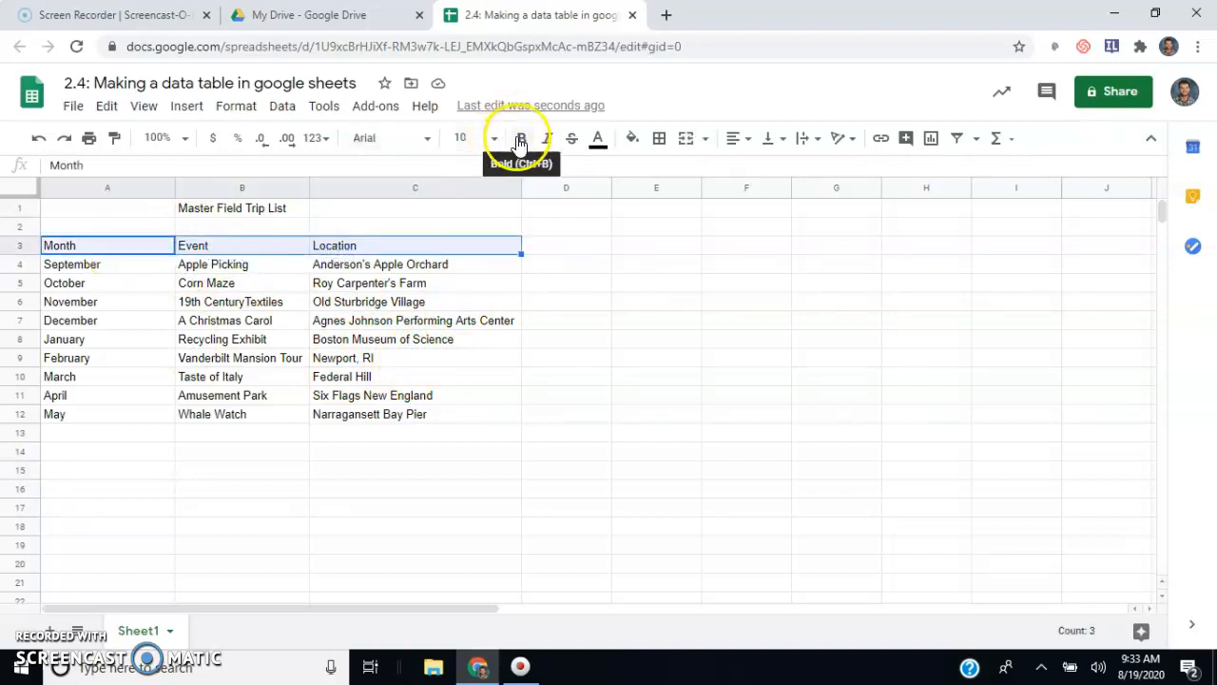
left_click(521, 141)
left_click(375, 244)
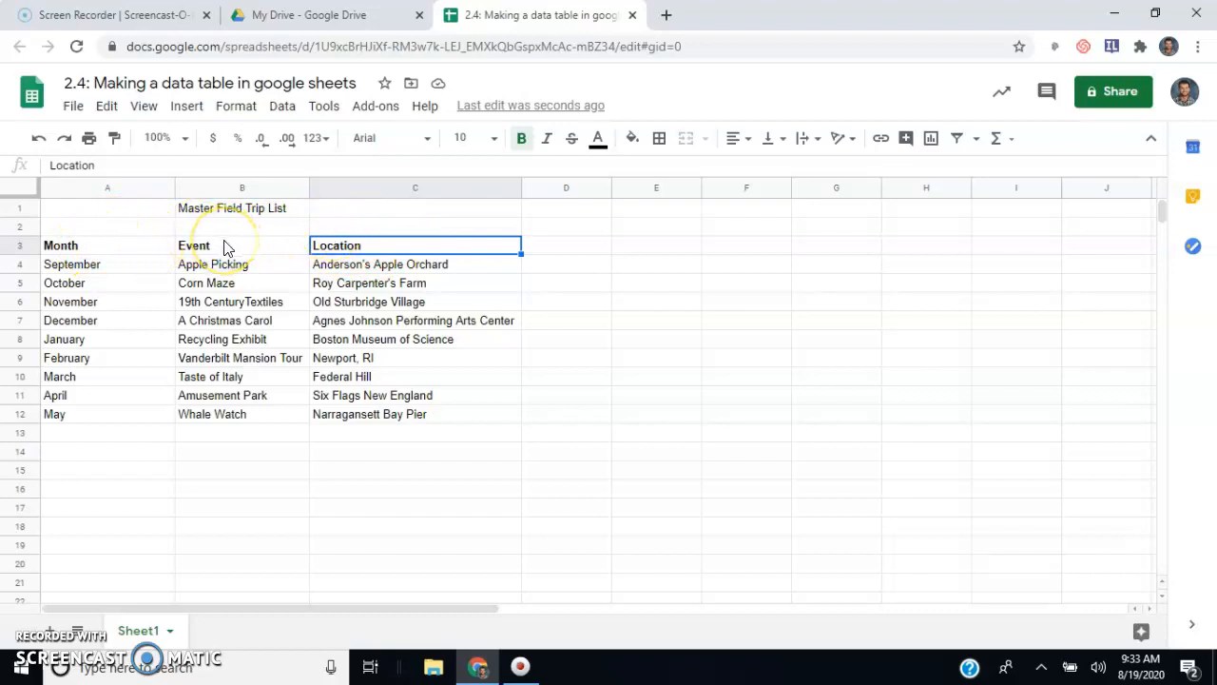
Step: Remove the bold formatting from the headers in A3:C3
left_click(354, 249)
left_click_drag(313, 249, 123, 244)
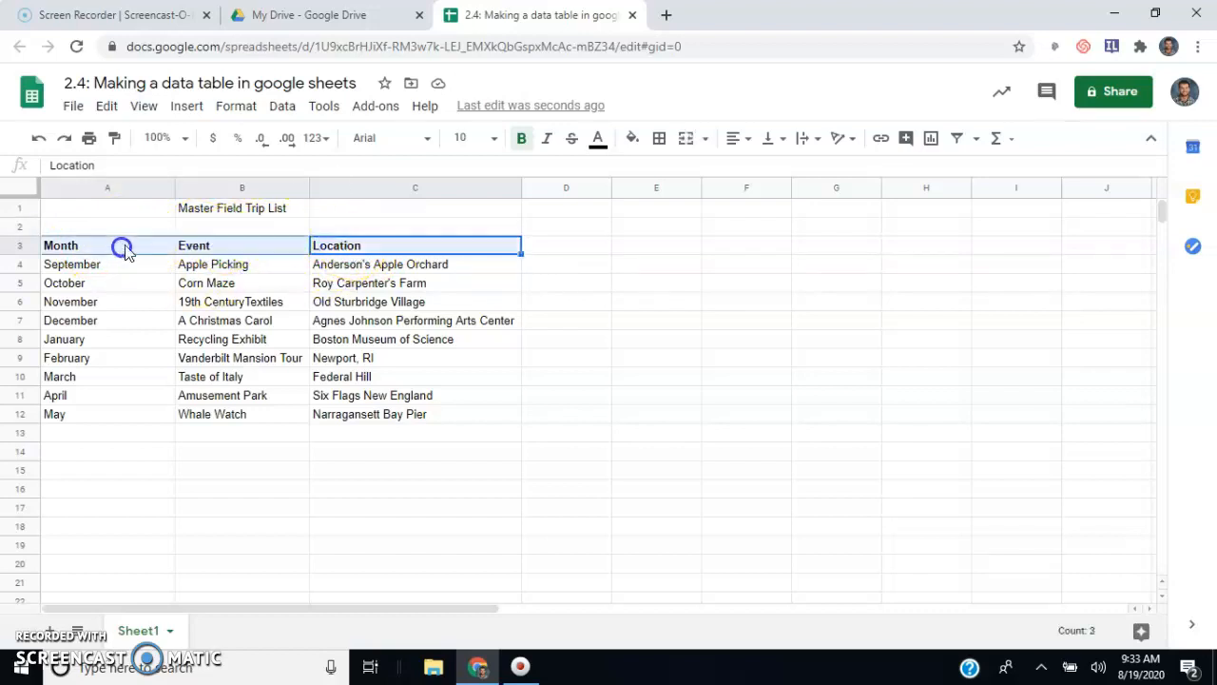
left_click(529, 142)
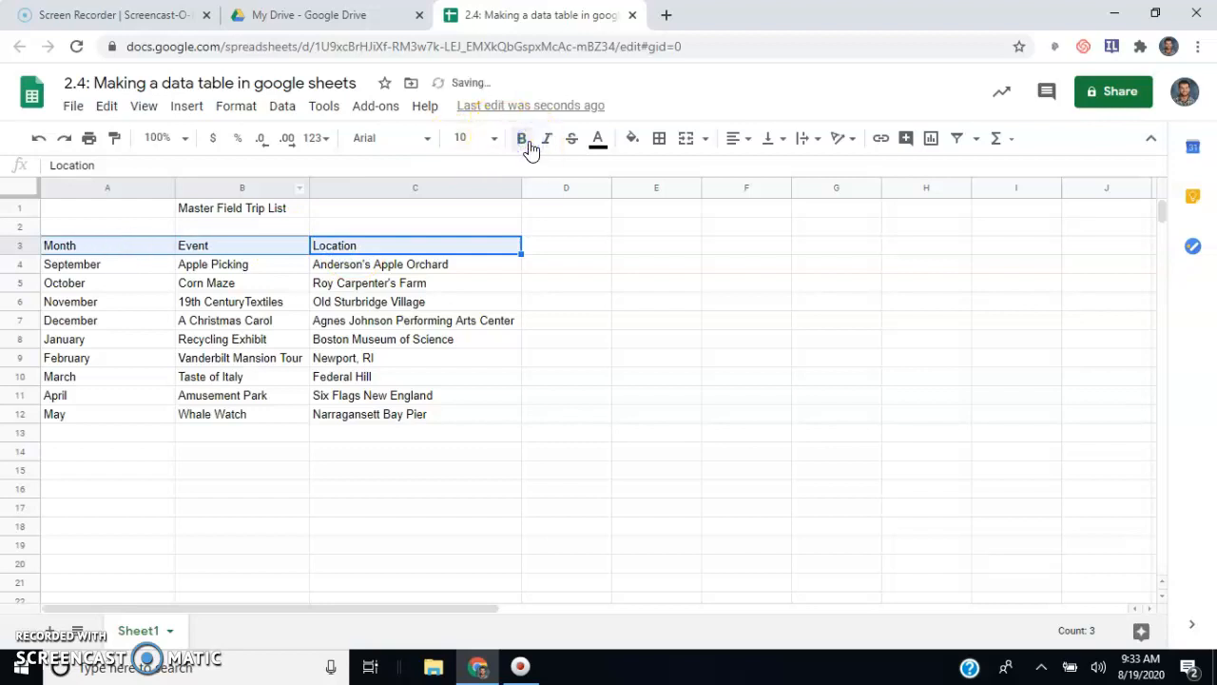
Step: Make the Month, Event and Location headers in A3:C3 bold and set their font size to 14
left_click(528, 143)
left_click(529, 142)
left_click(545, 142)
left_click(456, 140)
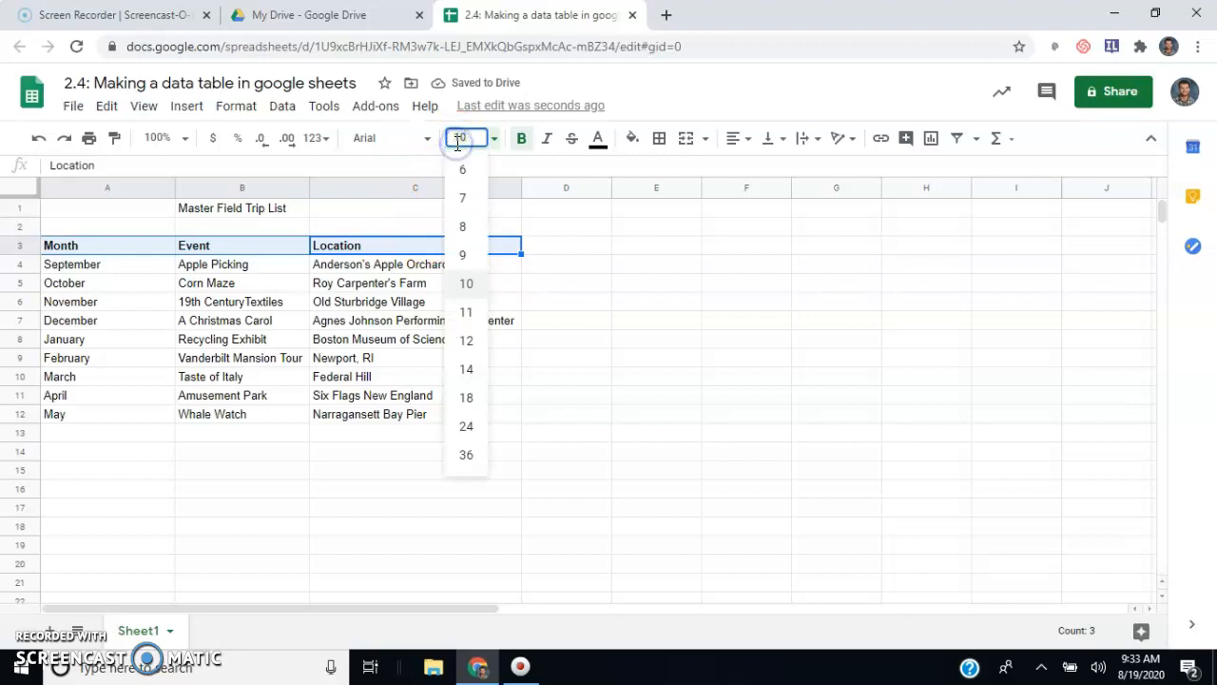
key("Return")
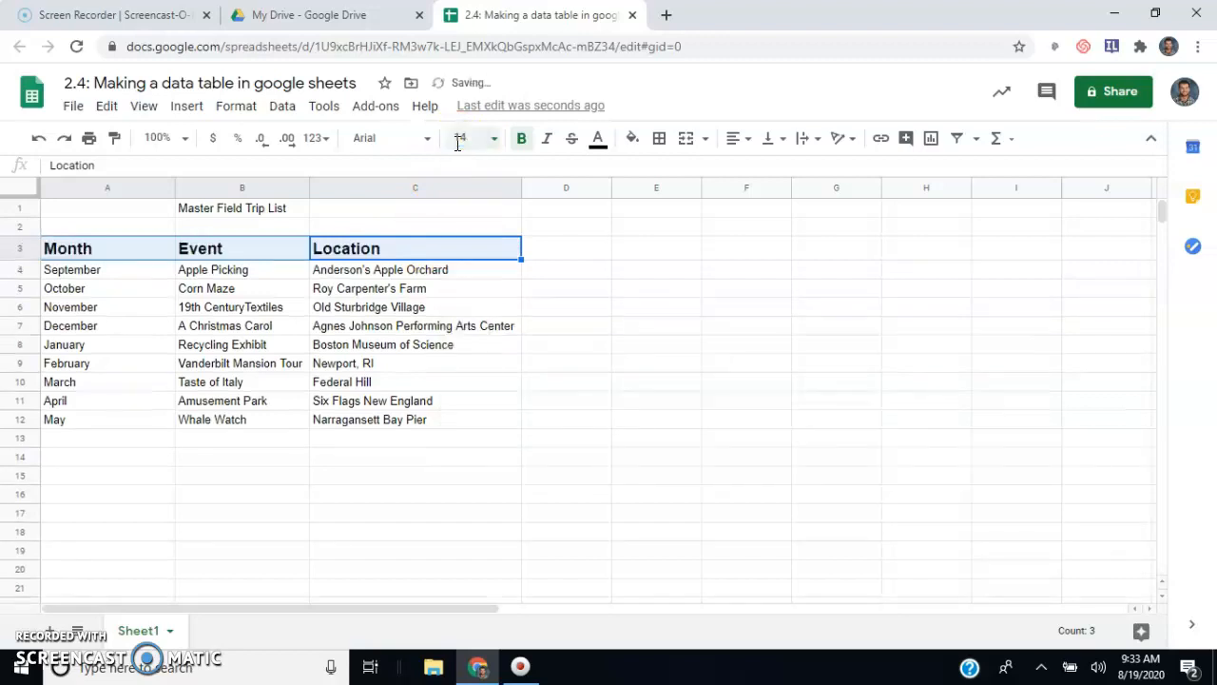
Step: Make the Master Field Trip List title in B1 bold and set its font size to 20
left_click(253, 209)
left_click(521, 139)
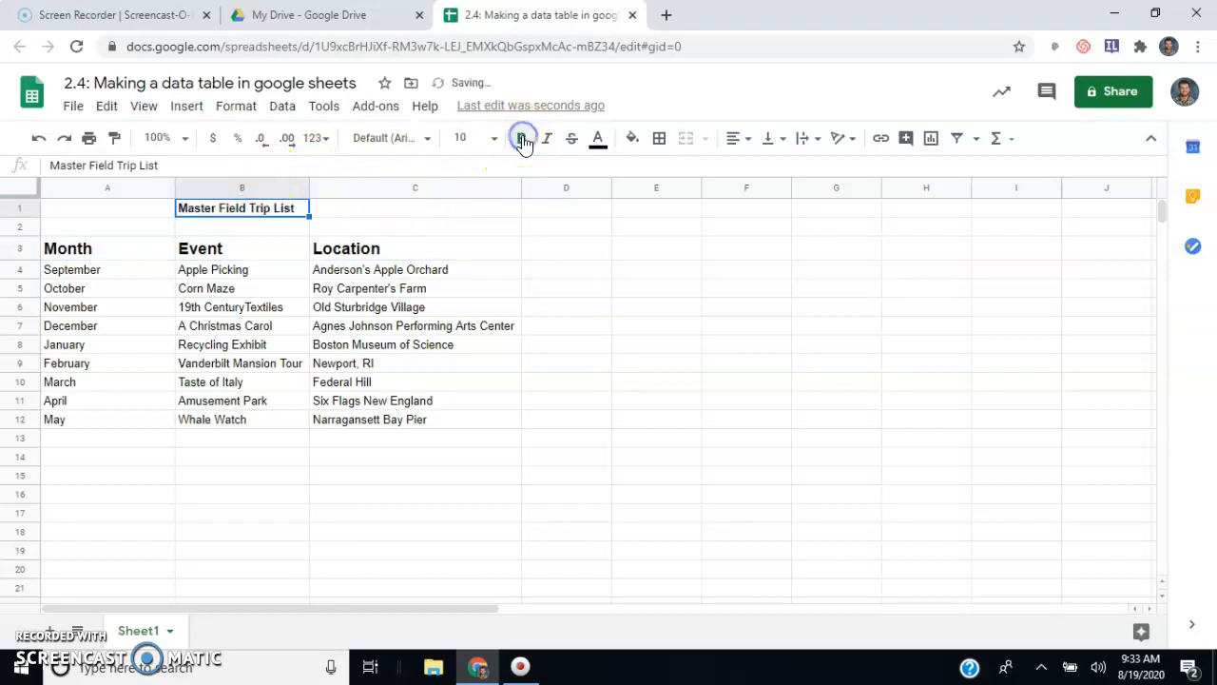
left_click(462, 139)
type("2")
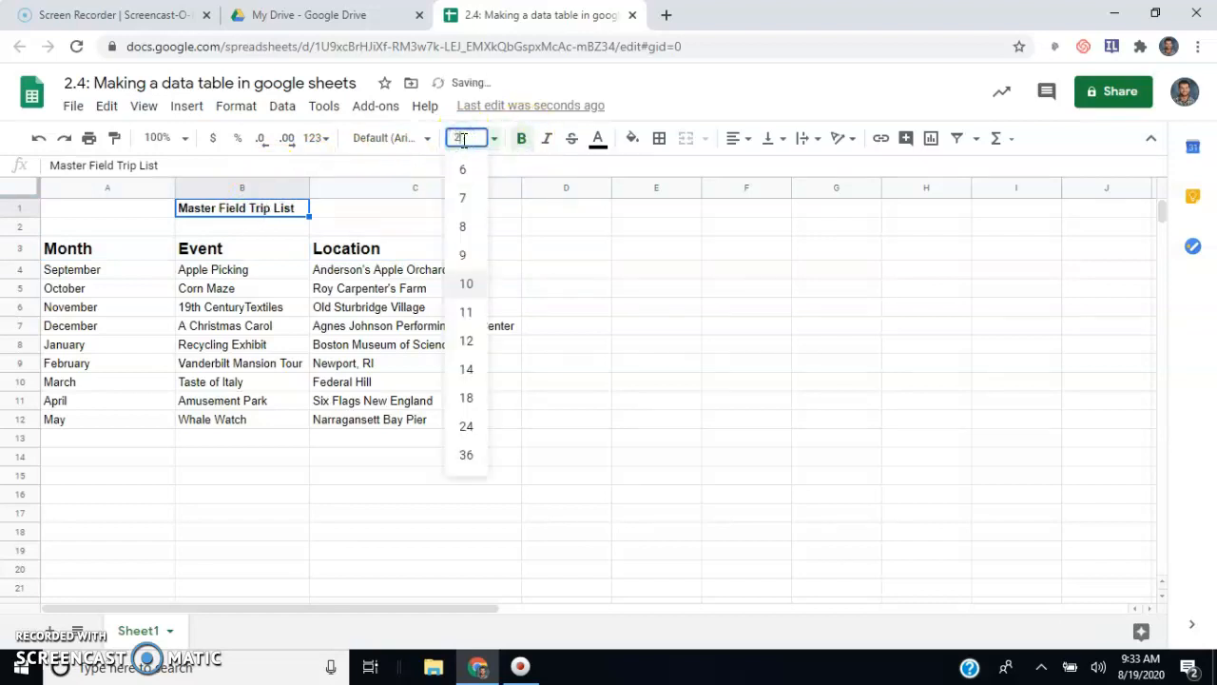
type("0")
key("Return")
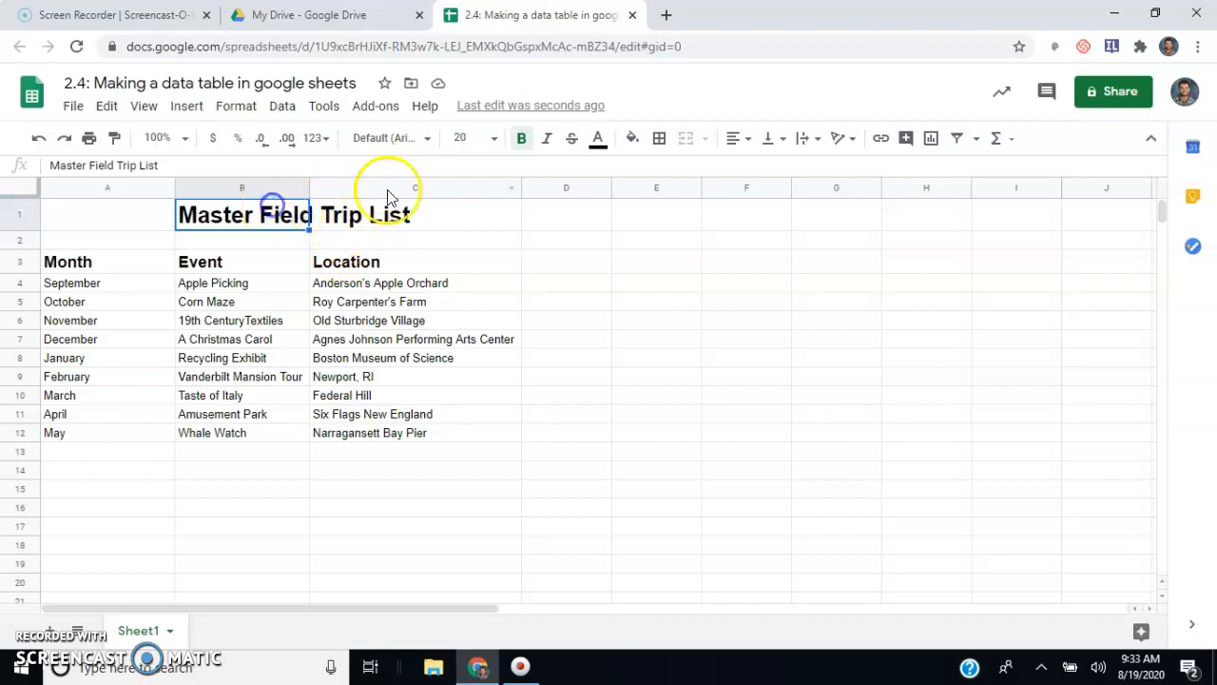
Step: Center the title horizontally in cell B1
left_click(742, 138)
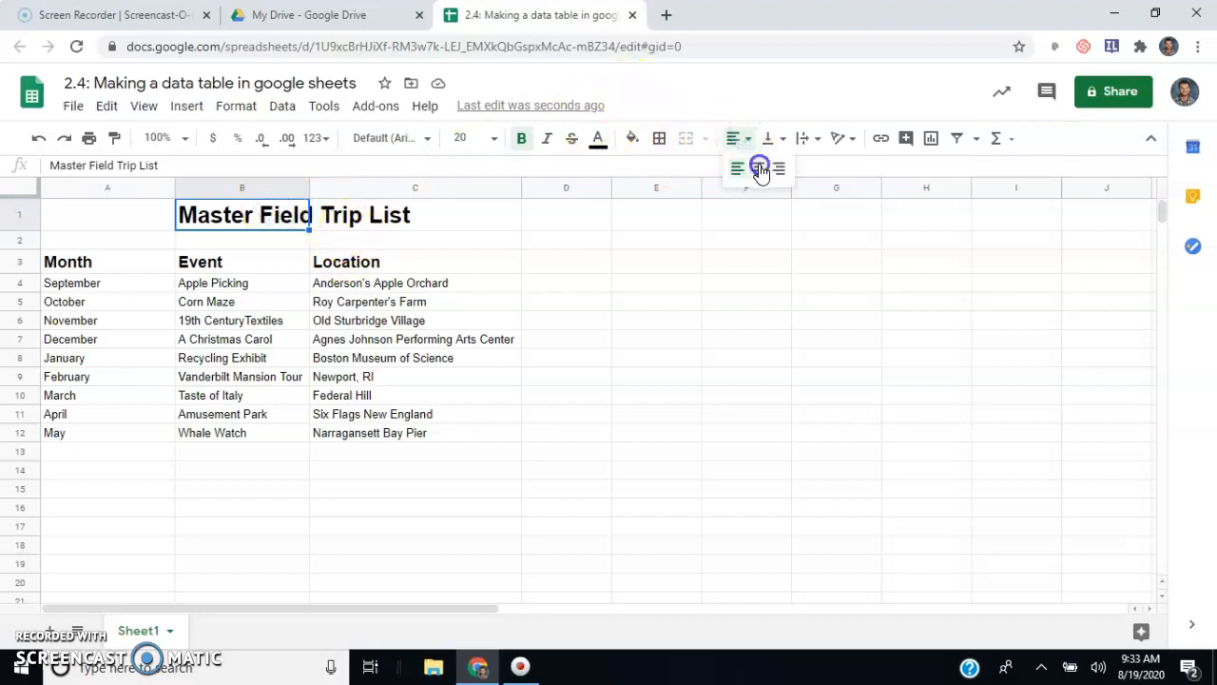
left_click(759, 168)
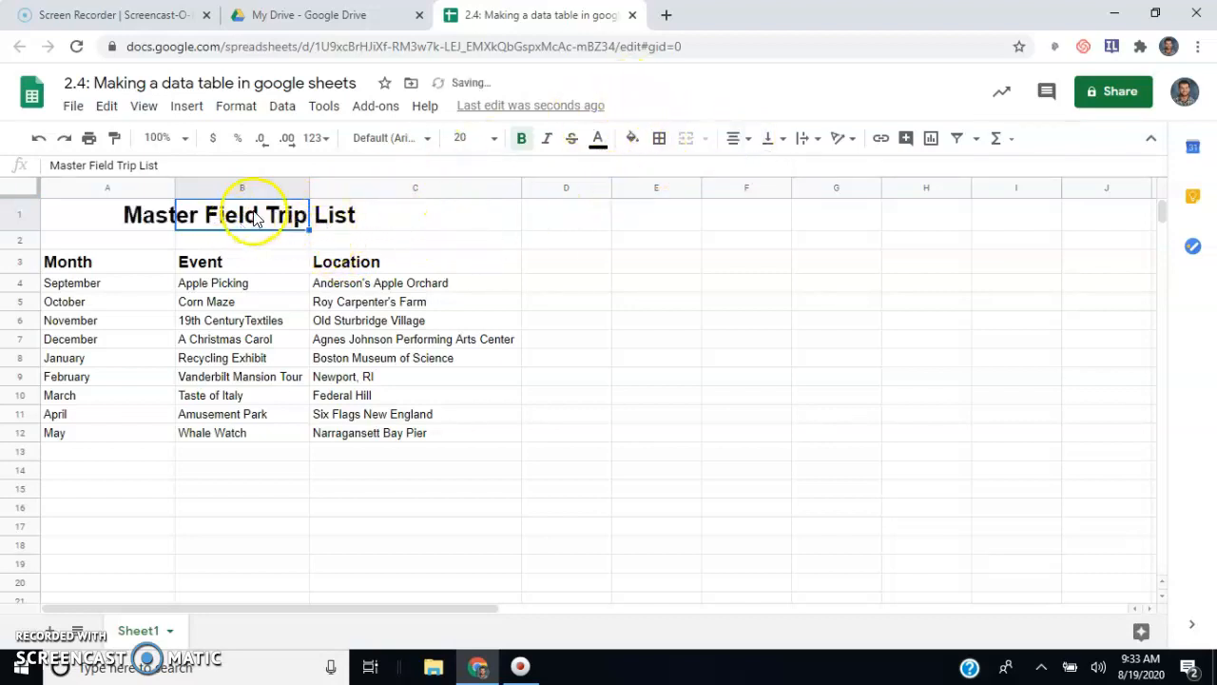
left_click(437, 226)
left_click(244, 218)
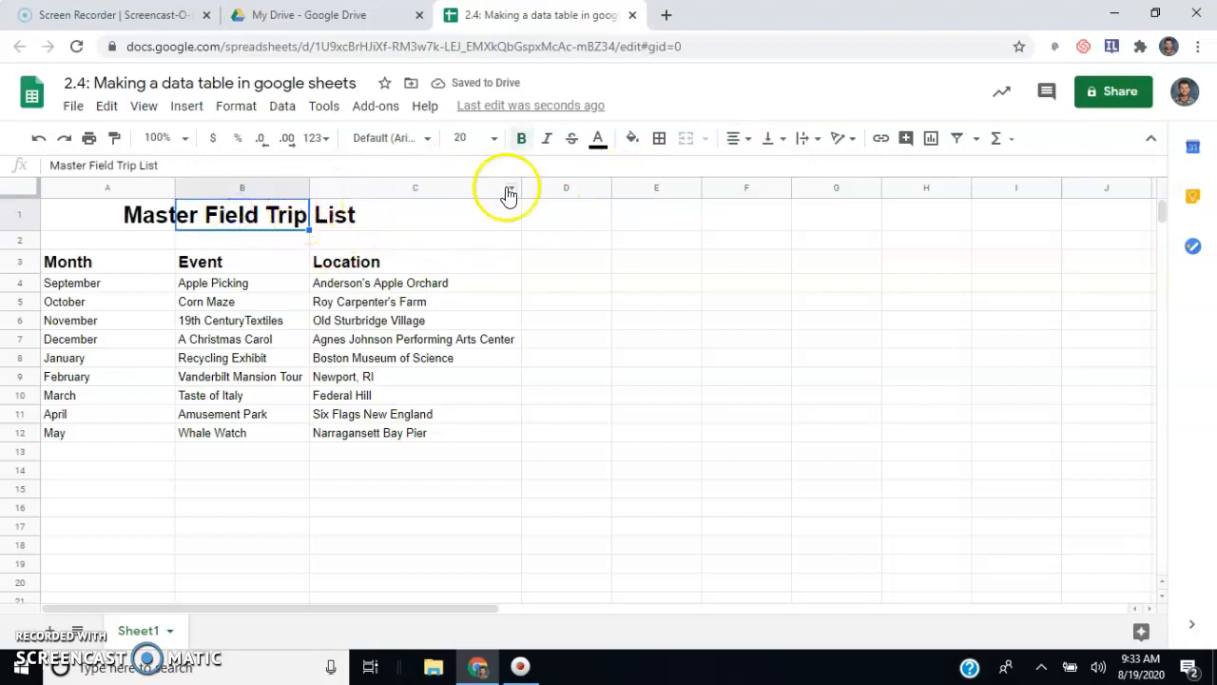
Step: Try left and right alignment on the title in B1 and set it back to center
left_click(739, 138)
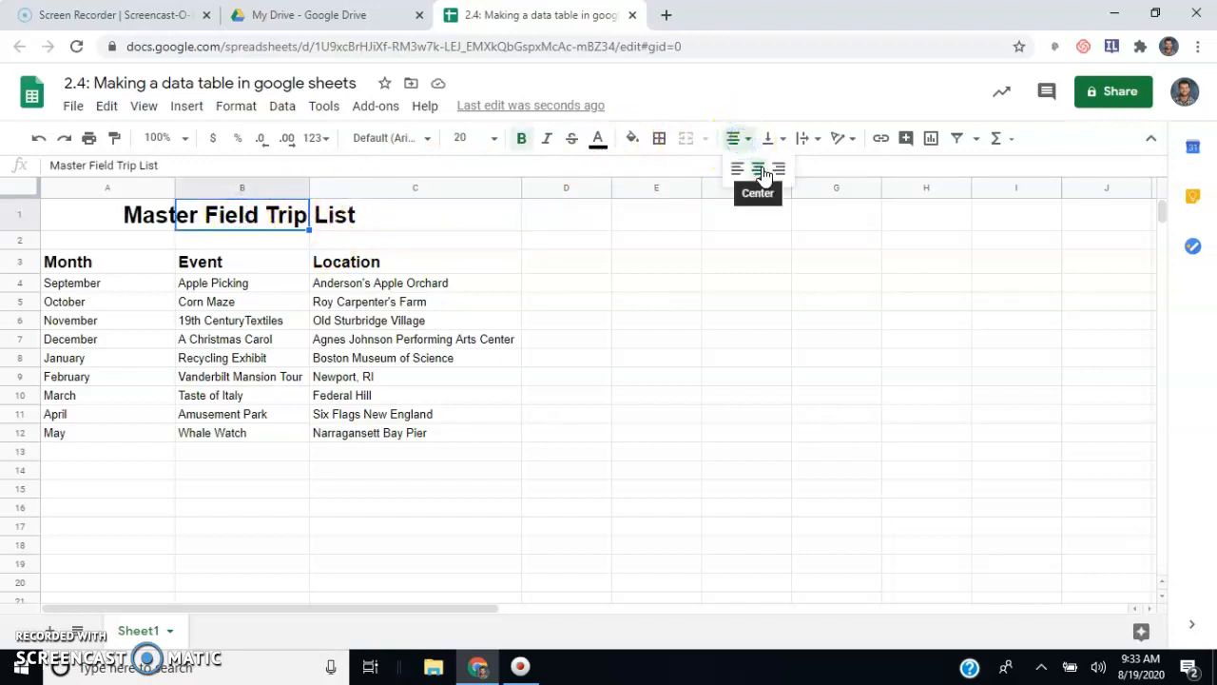
left_click(738, 170)
left_click(737, 138)
left_click(776, 163)
left_click(734, 138)
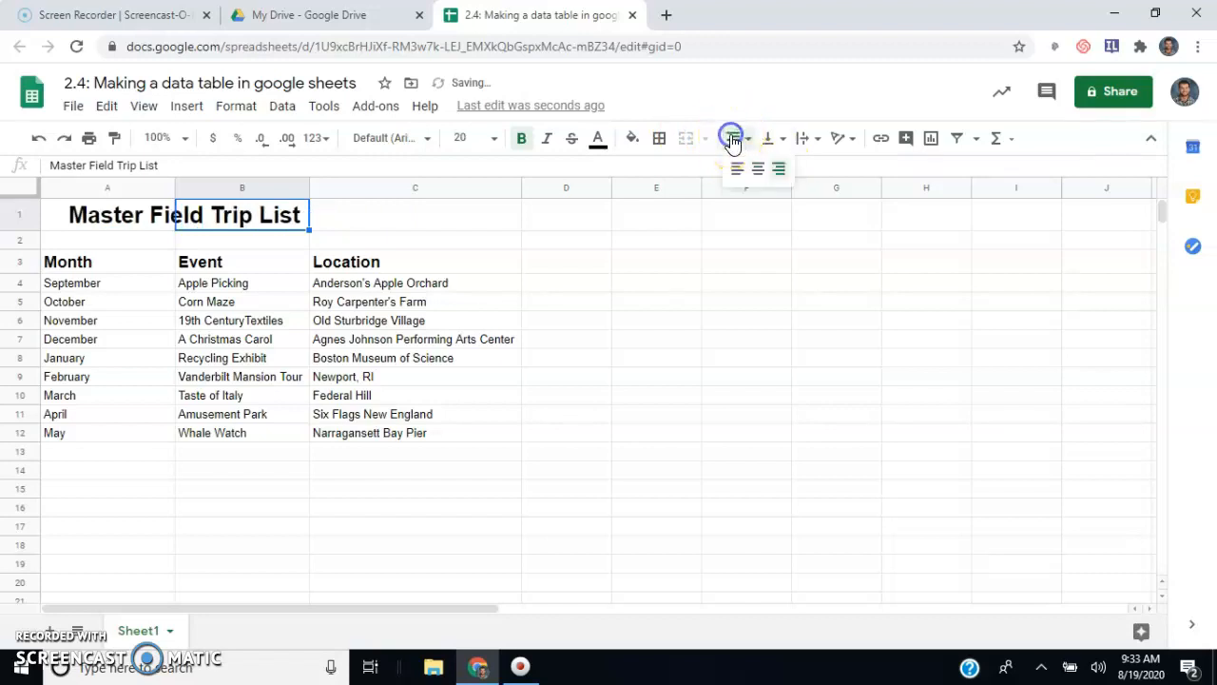
left_click(758, 166)
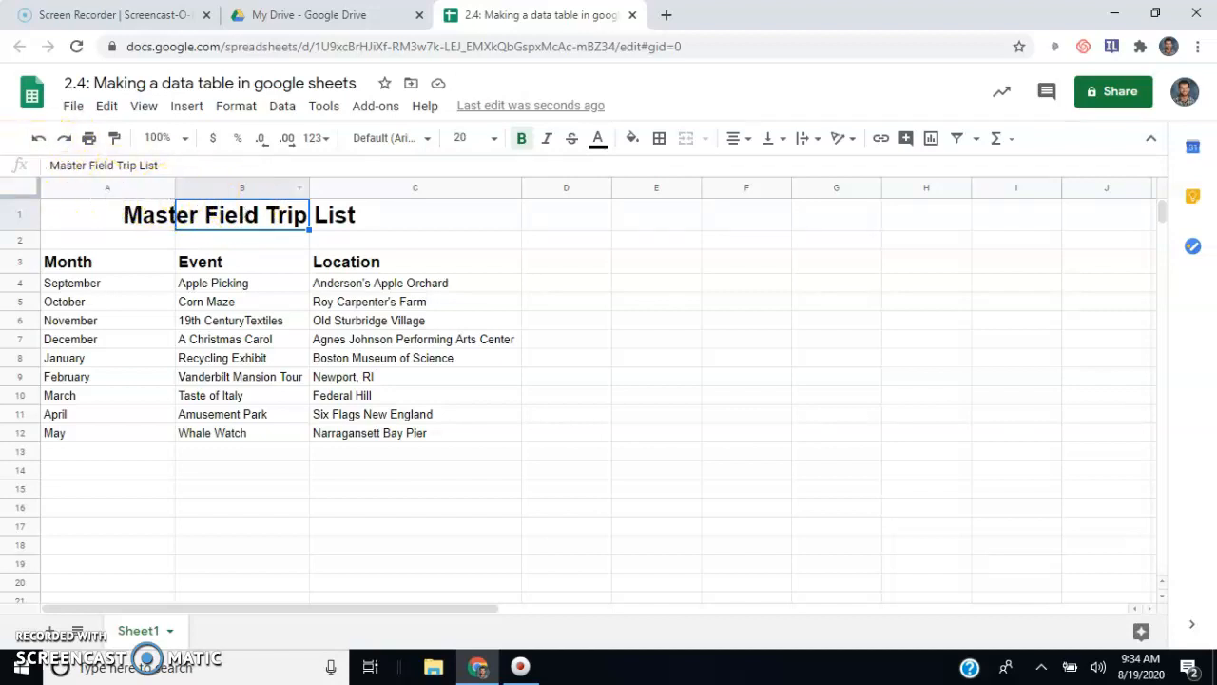
Step: Undo and redo the last alignment change to the title in B1
left_click(36, 138)
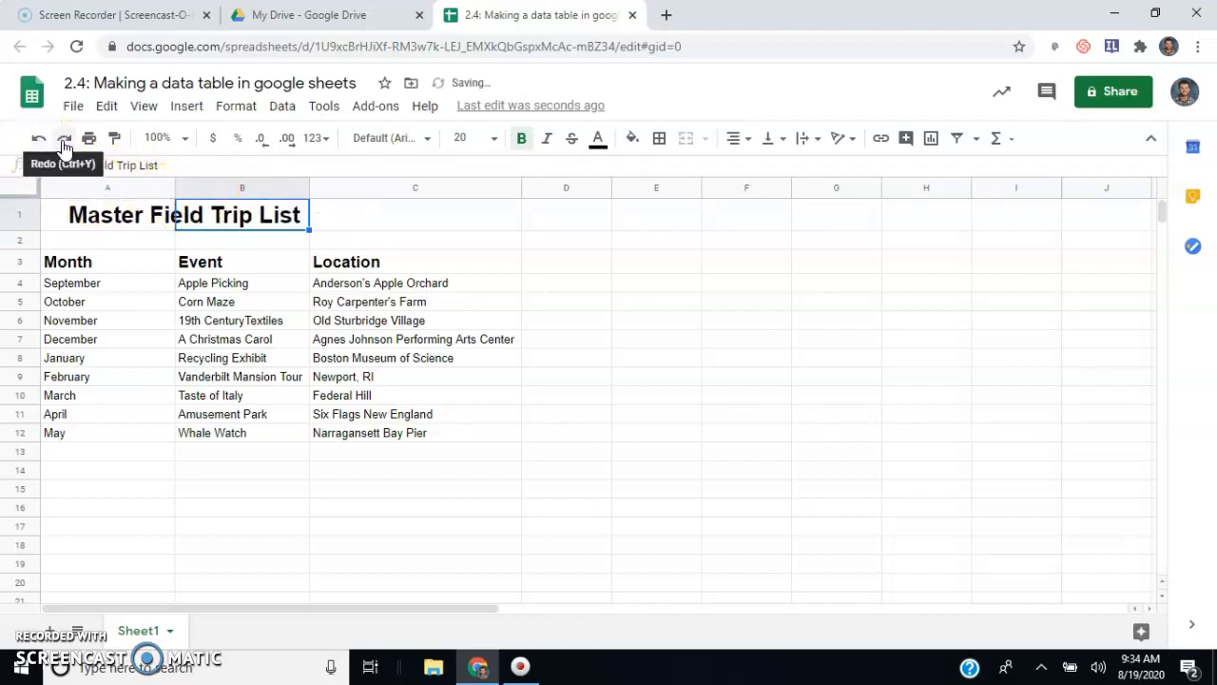
left_click(62, 140)
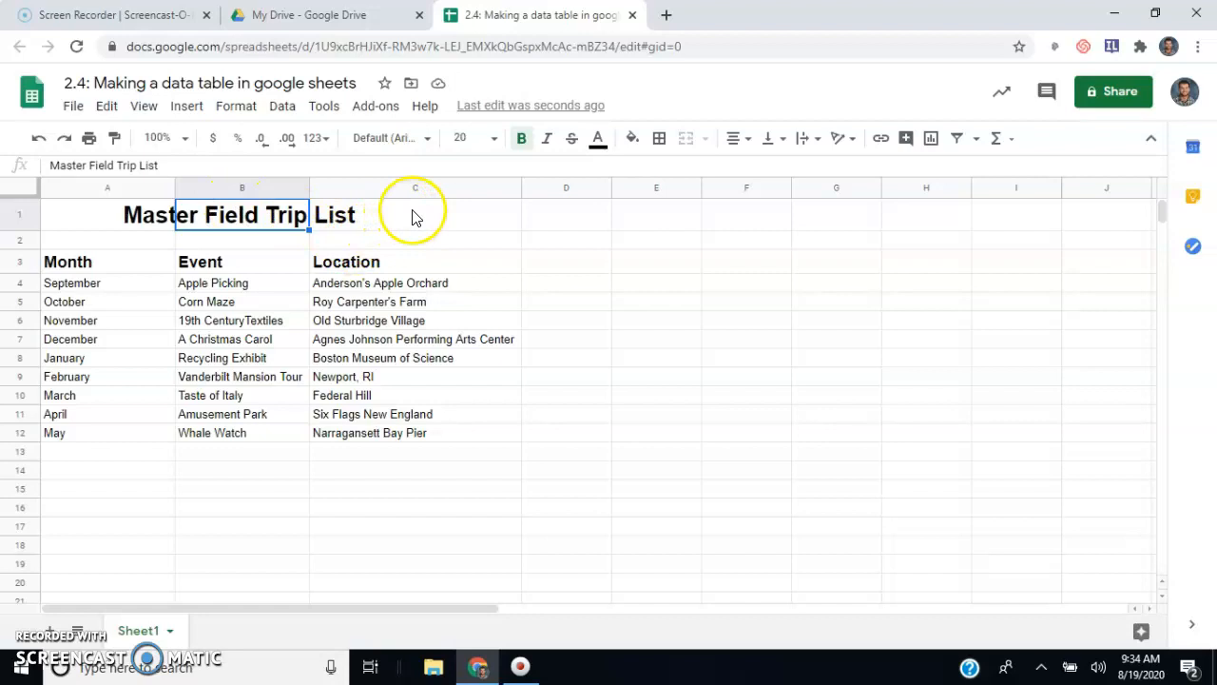
Step: Select the title in B1 again and align it left
left_click(360, 244)
left_click(416, 218)
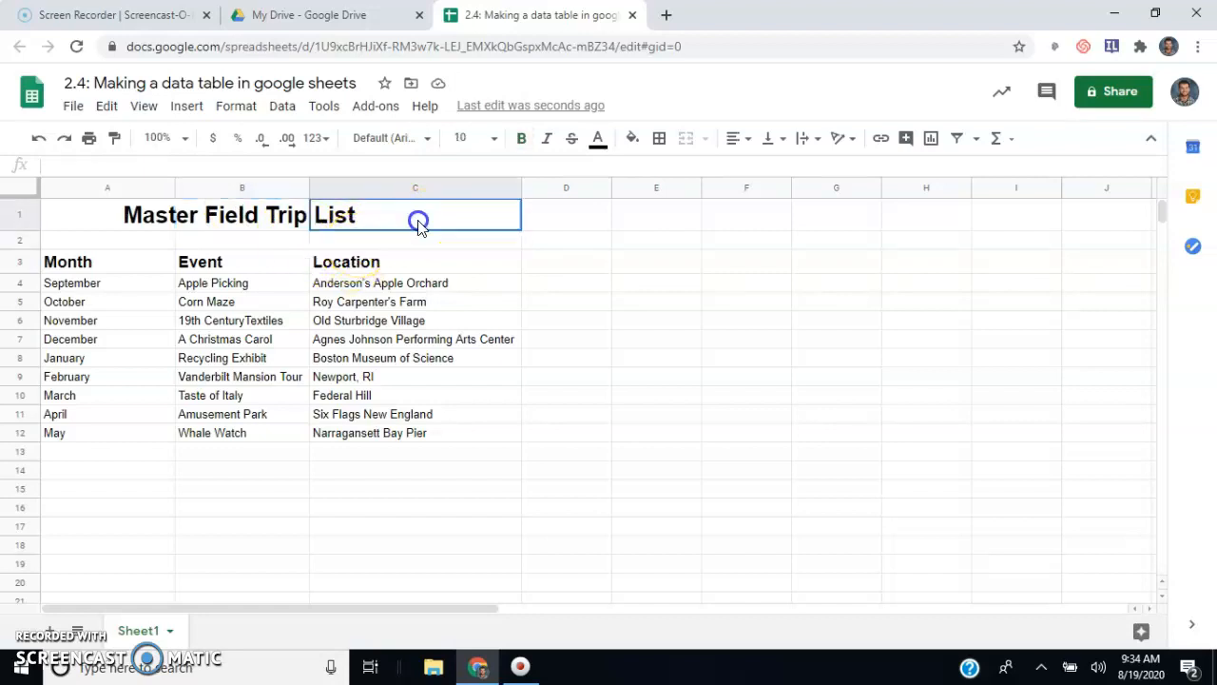
left_click(202, 215)
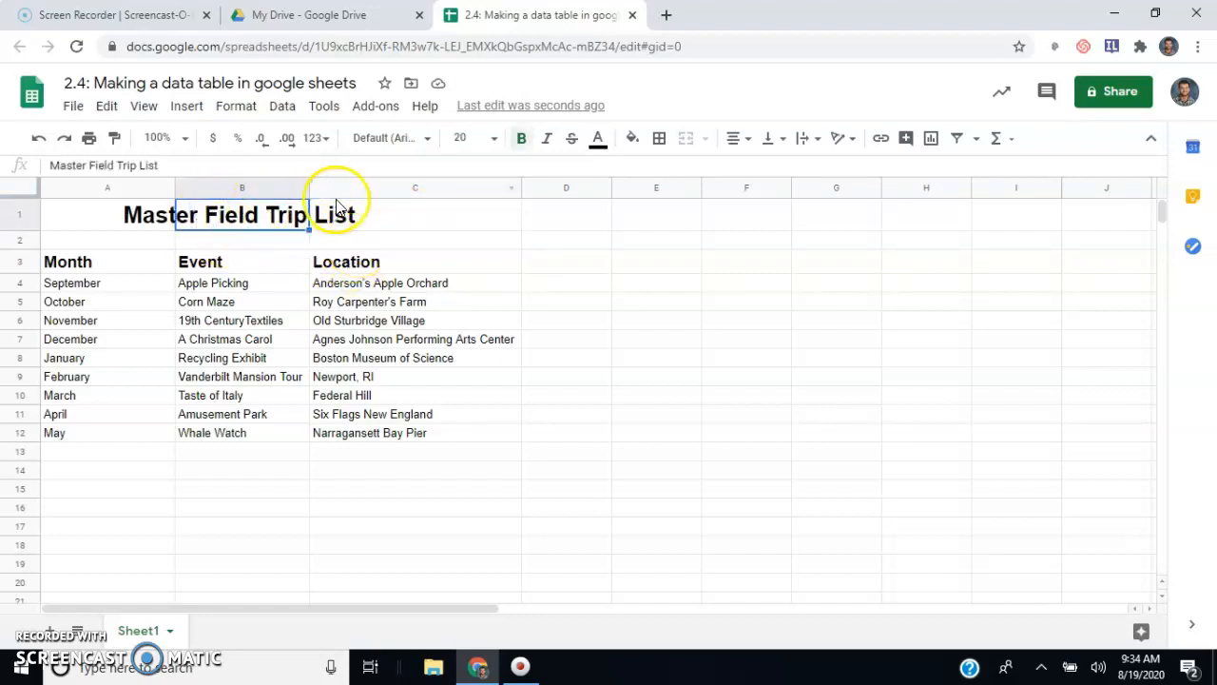
left_click(734, 140)
left_click(718, 169)
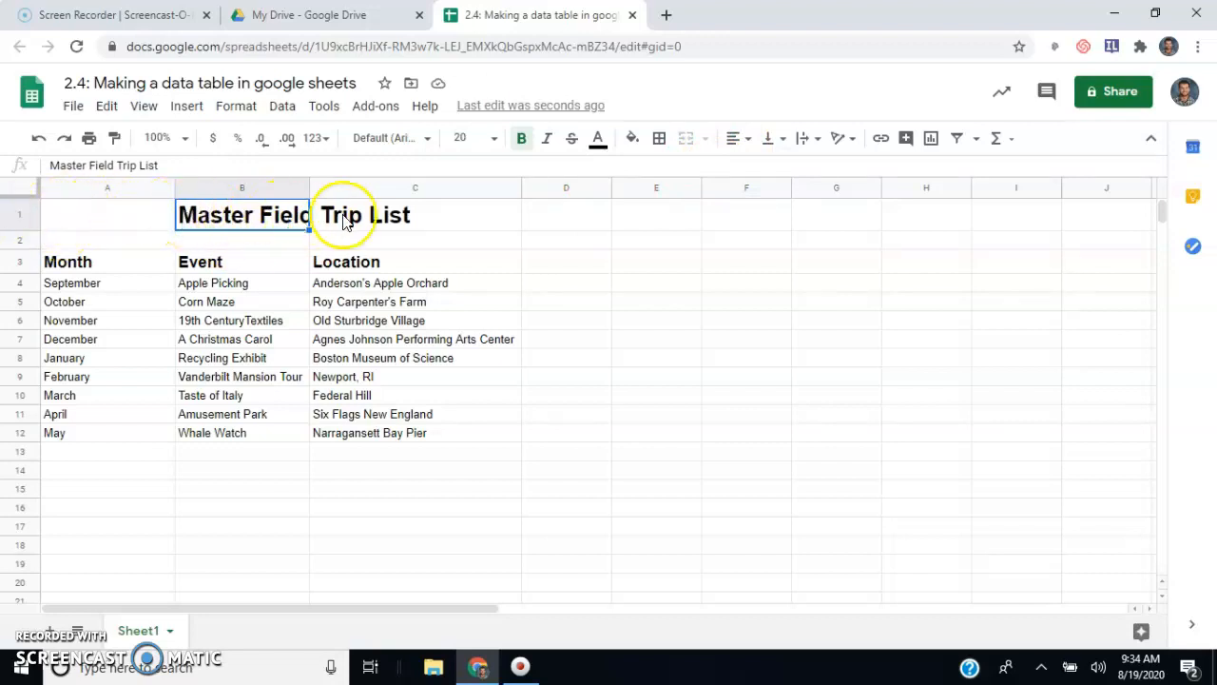
Step: Look through the commands available for the selected title range A1:C1
left_click_drag(391, 211, 271, 204)
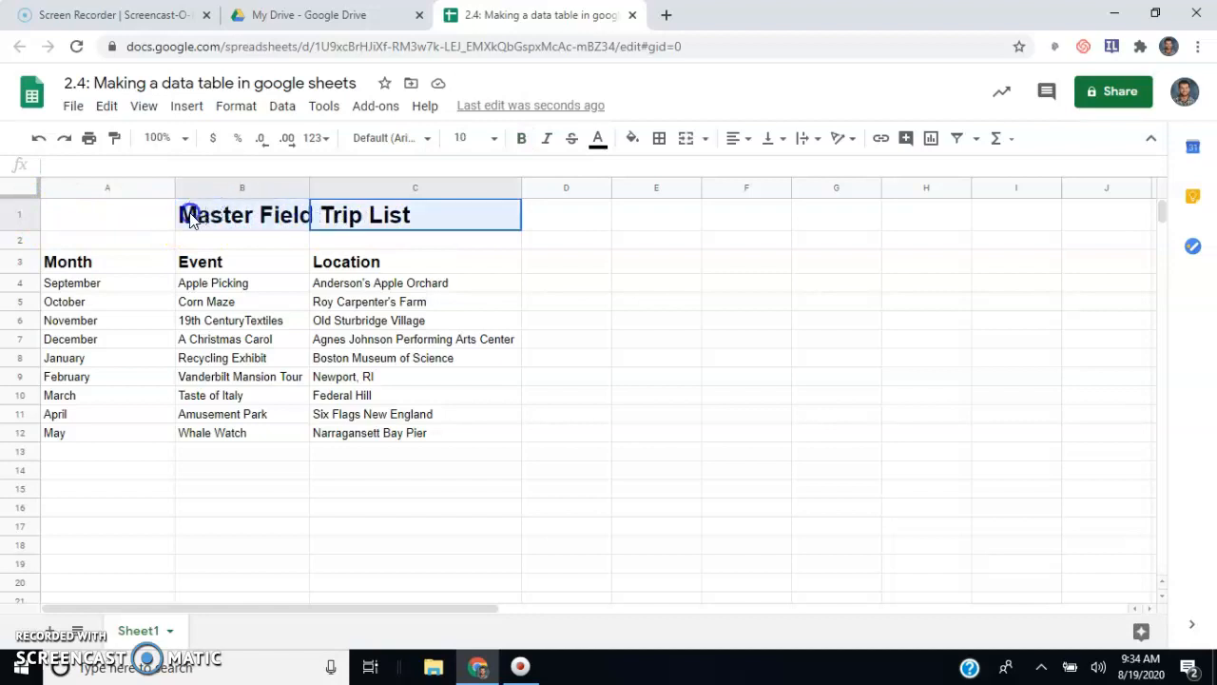
left_click_drag(189, 218, 124, 219)
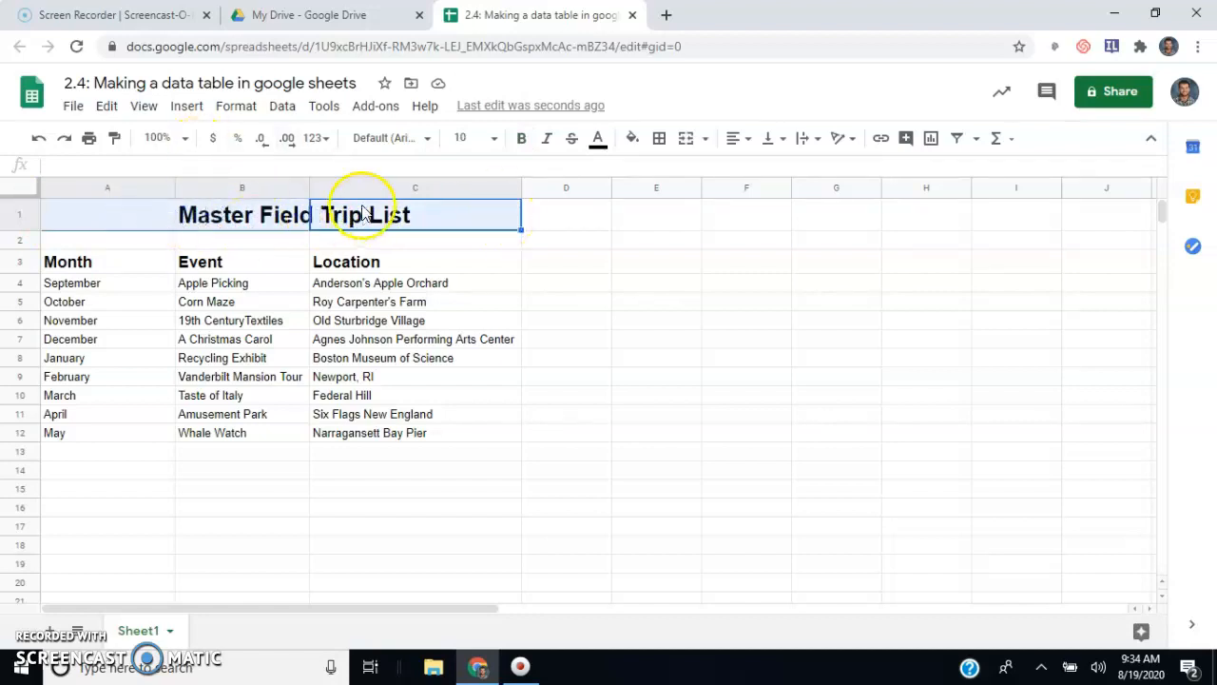
right_click(265, 227)
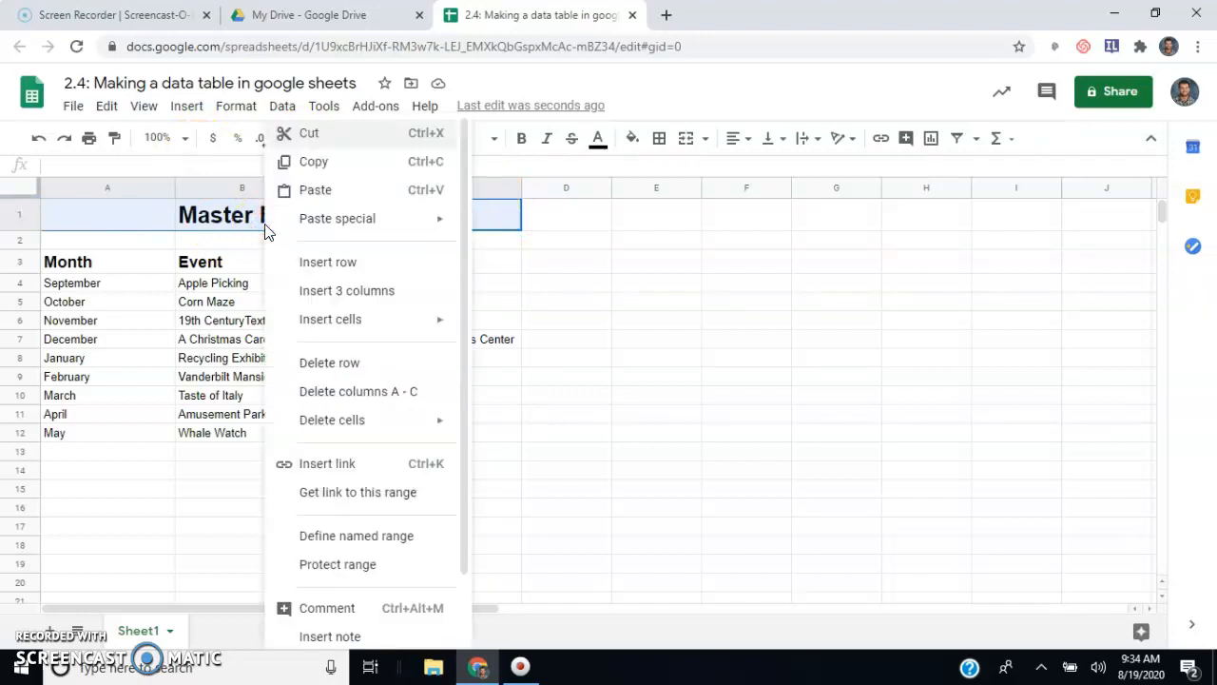
scroll(345, 424, "down", 1)
scroll(345, 437, "up", 1)
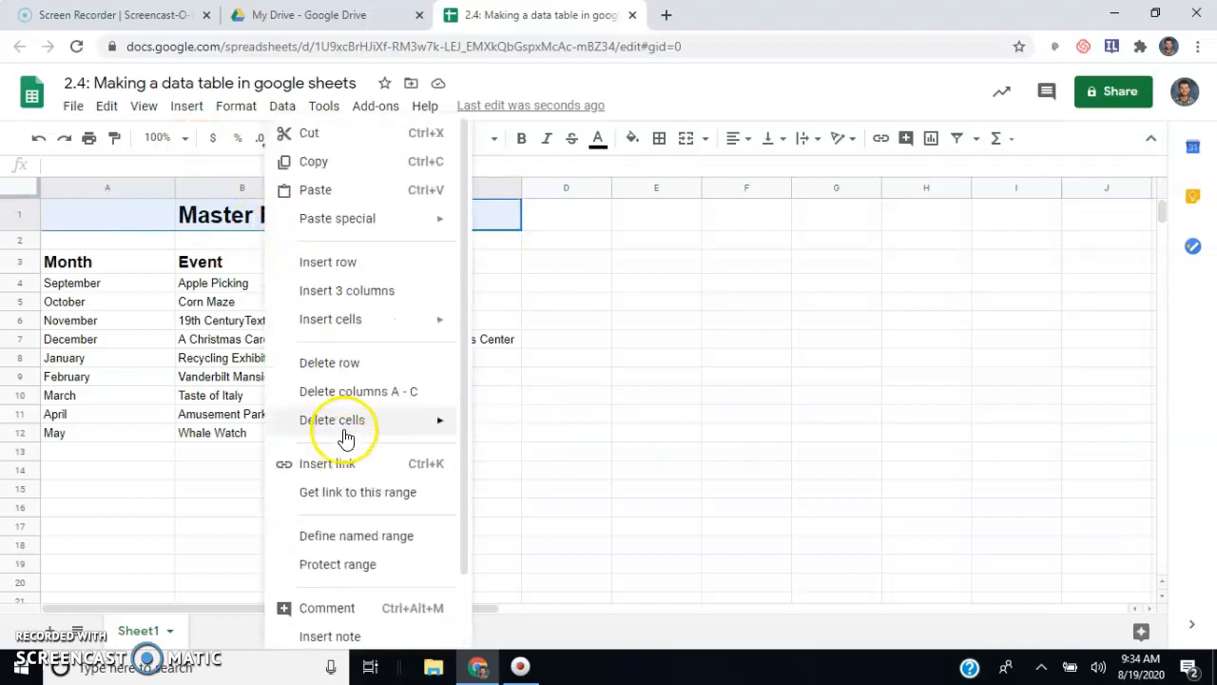
scroll(361, 333, "down", 2)
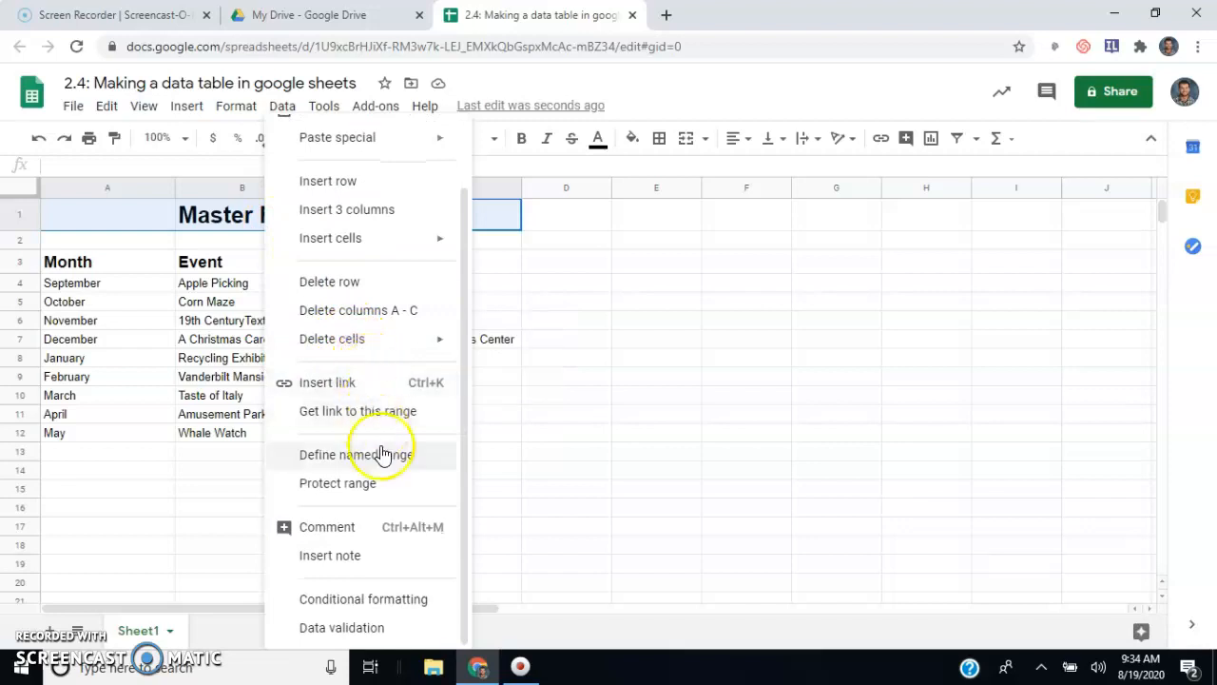
scroll(392, 490, "up", 2)
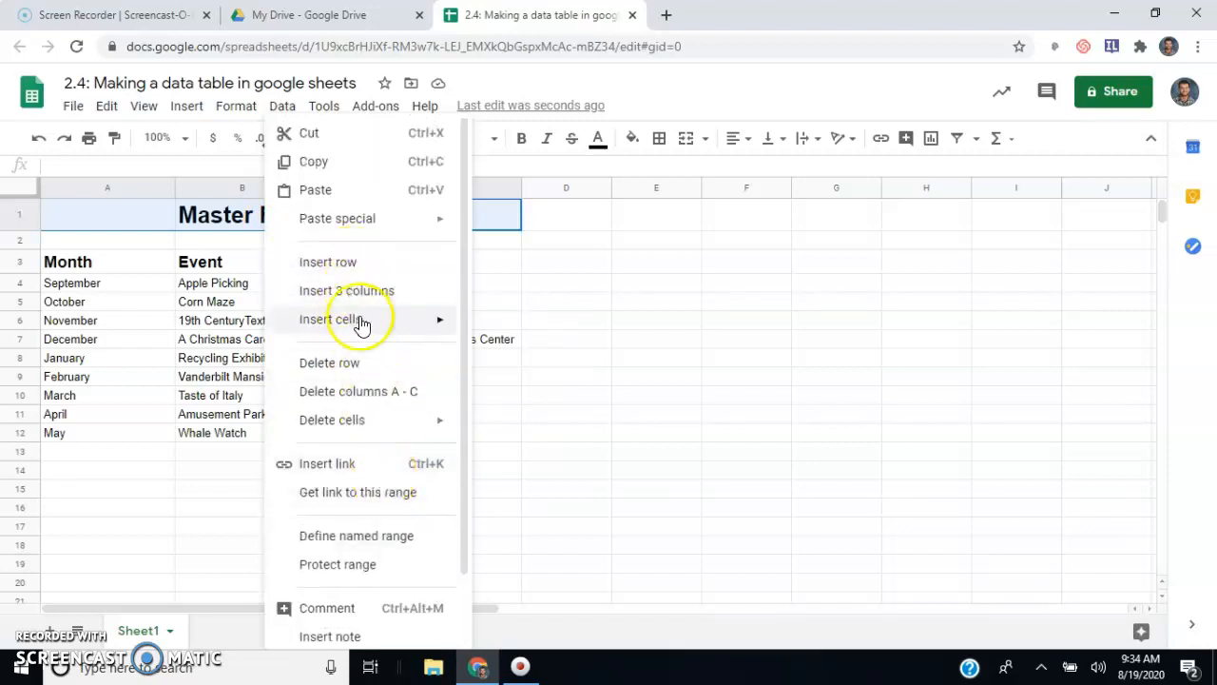
scroll(385, 445, "down", 2)
scroll(390, 556, "up", 2)
scroll(371, 514, "down", 2)
scroll(362, 483, "up", 2)
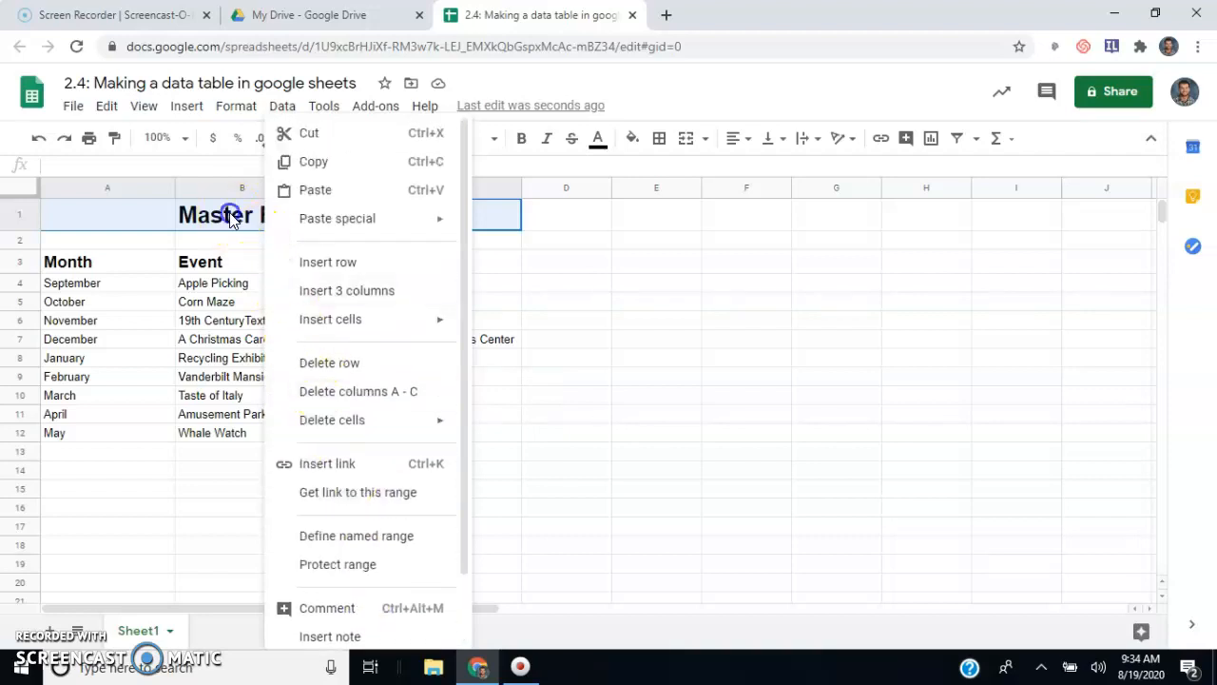
left_click(229, 218)
Step: Merge cells A1:C1 into a single title cell spanning the three table columns
left_click_drag(381, 212, 162, 216)
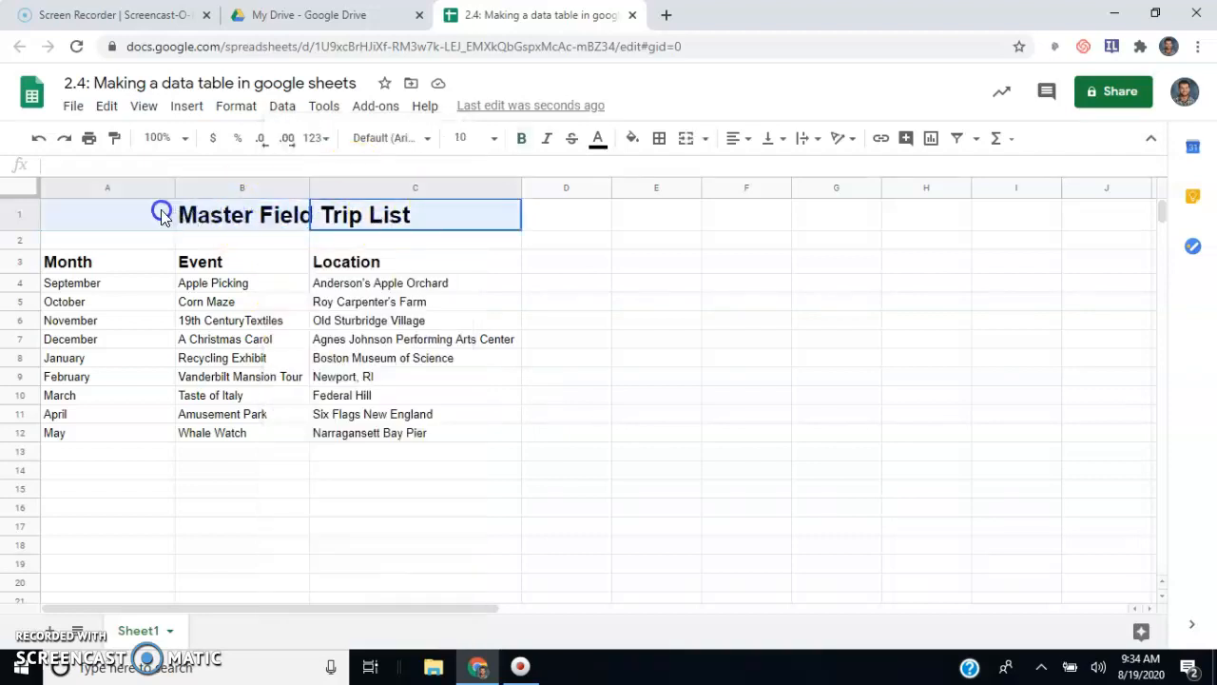
left_click(390, 222)
left_click_drag(426, 222, 133, 215)
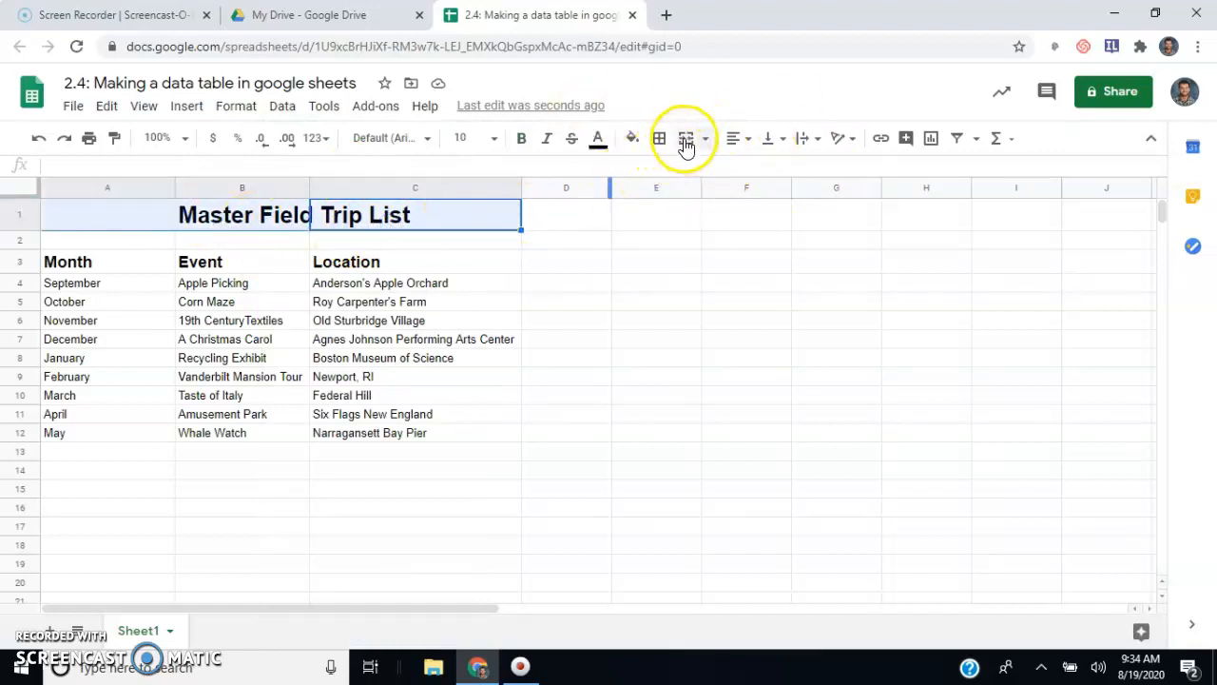
left_click(686, 141)
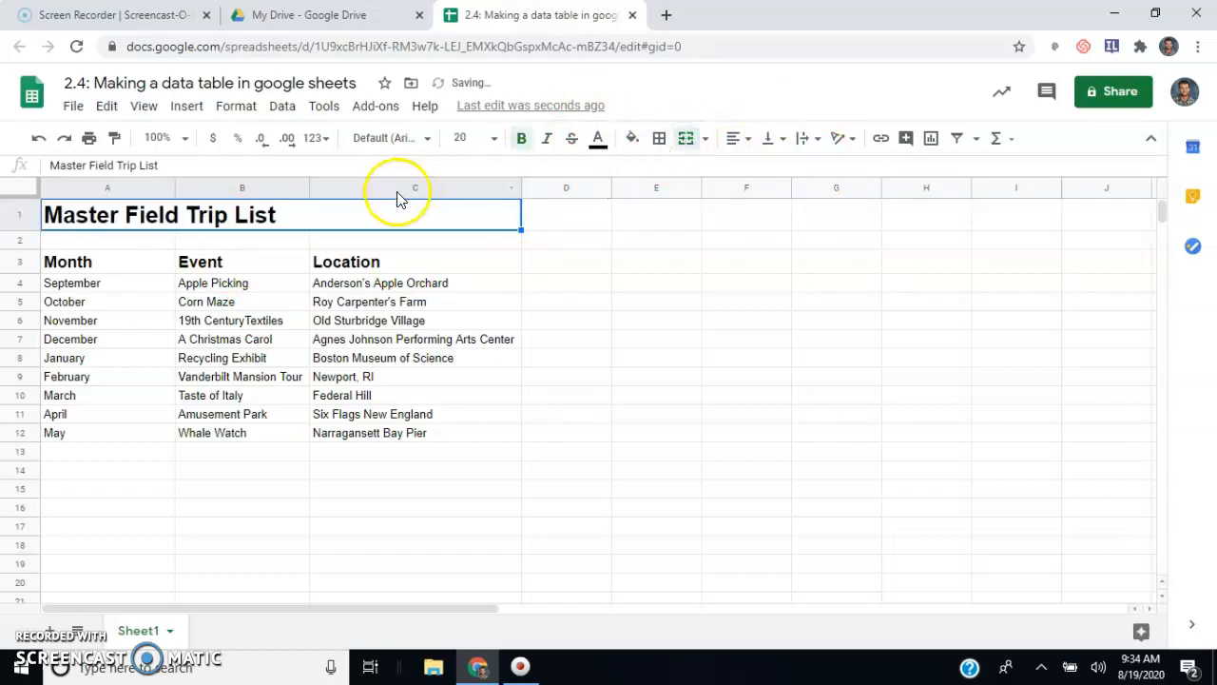
left_click(557, 264)
left_click(423, 217)
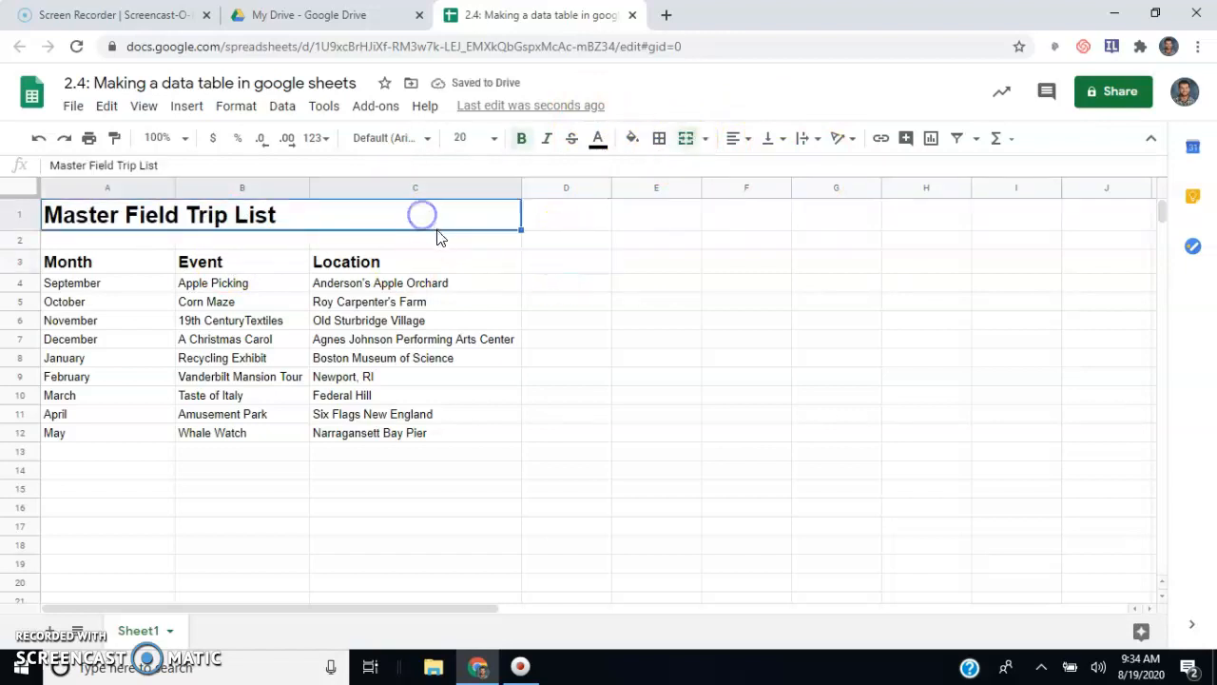
Step: Try center, right and left alignment on the title in the merged cell A1:C1
double_click(370, 213)
left_click(394, 213)
left_click_drag(394, 213, 299, 209)
left_click(731, 138)
left_click(749, 168)
left_click(741, 139)
left_click(778, 168)
left_click(741, 140)
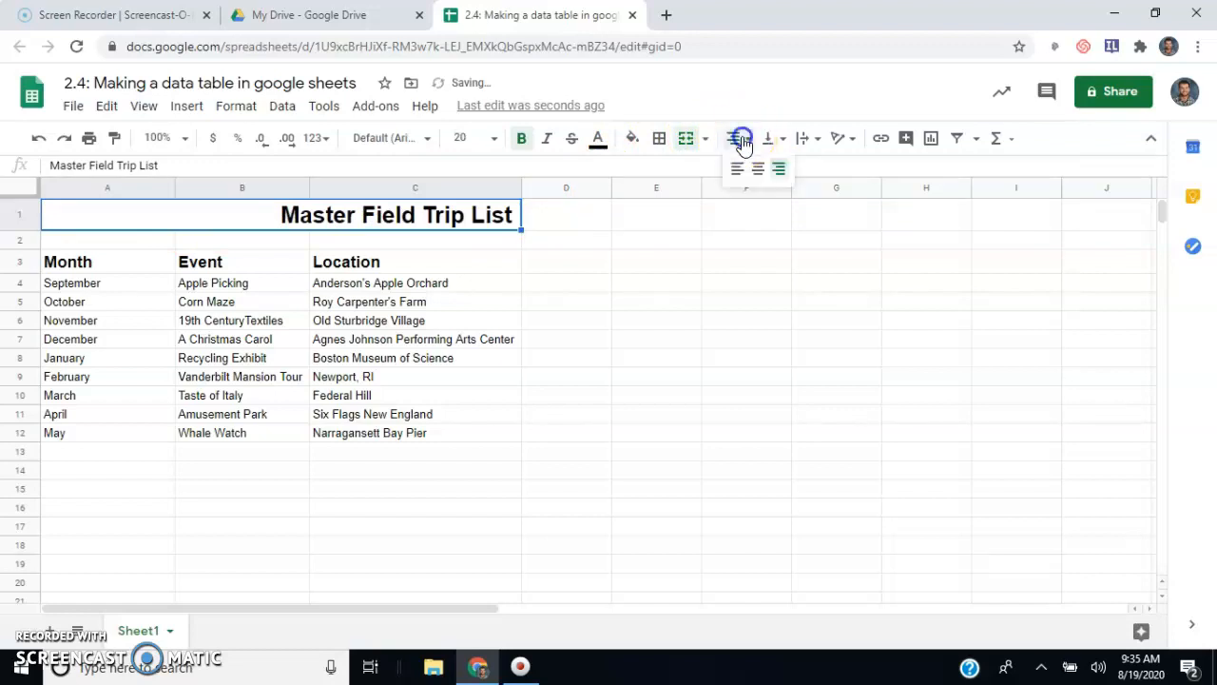
left_click(737, 168)
left_click(697, 219)
Step: Center the title horizontally across the merged cell A1:C1
left_click(735, 138)
left_click(748, 166)
left_click(371, 209)
left_click(734, 139)
left_click(754, 167)
left_click(619, 226)
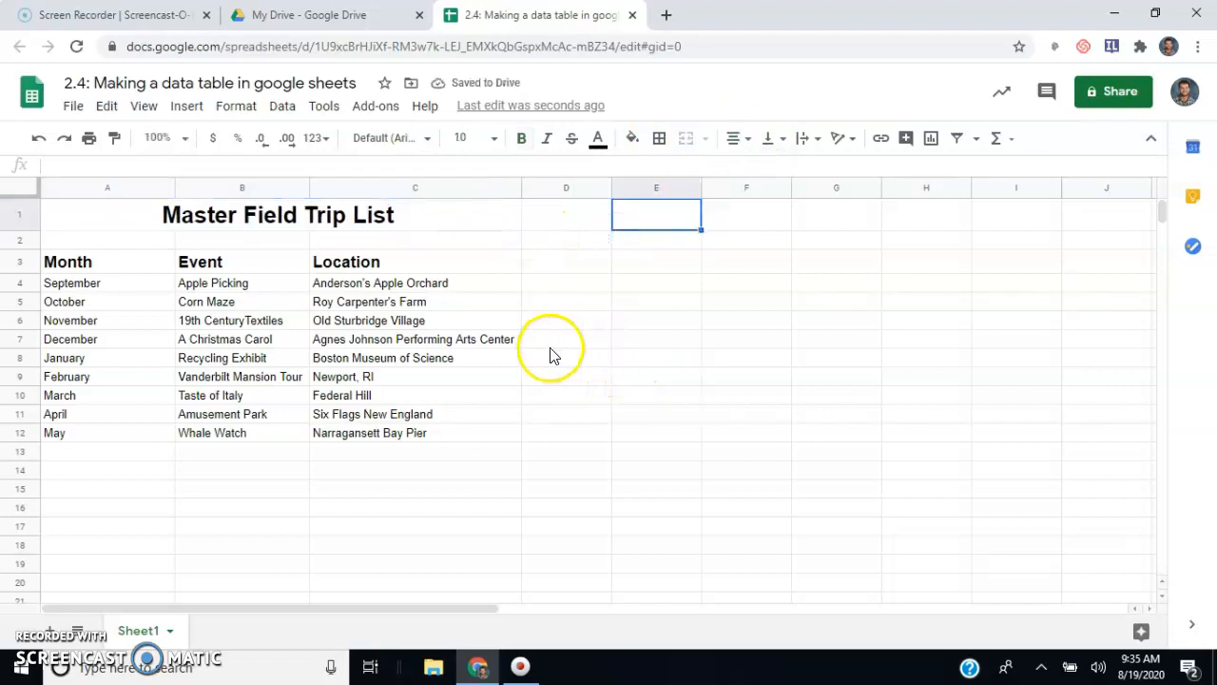
Step: Add borders on all sides of the merged title cell in the thick solid line style
left_click(416, 200)
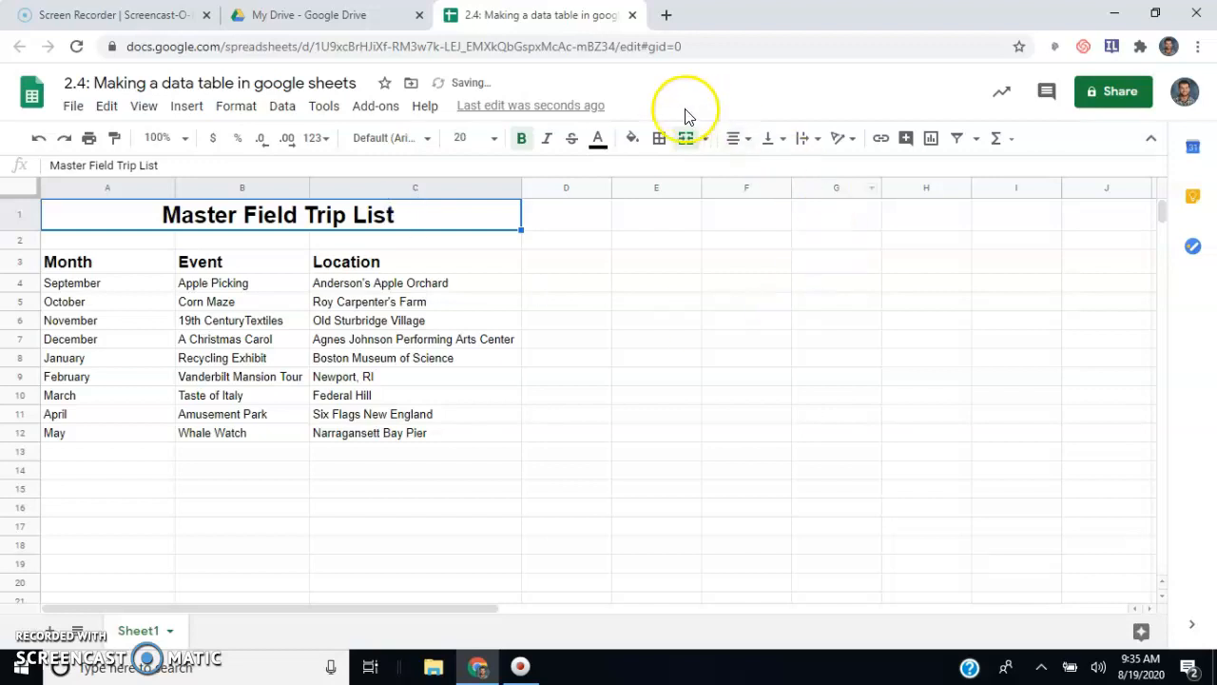
left_click(658, 139)
left_click(666, 174)
left_click(795, 199)
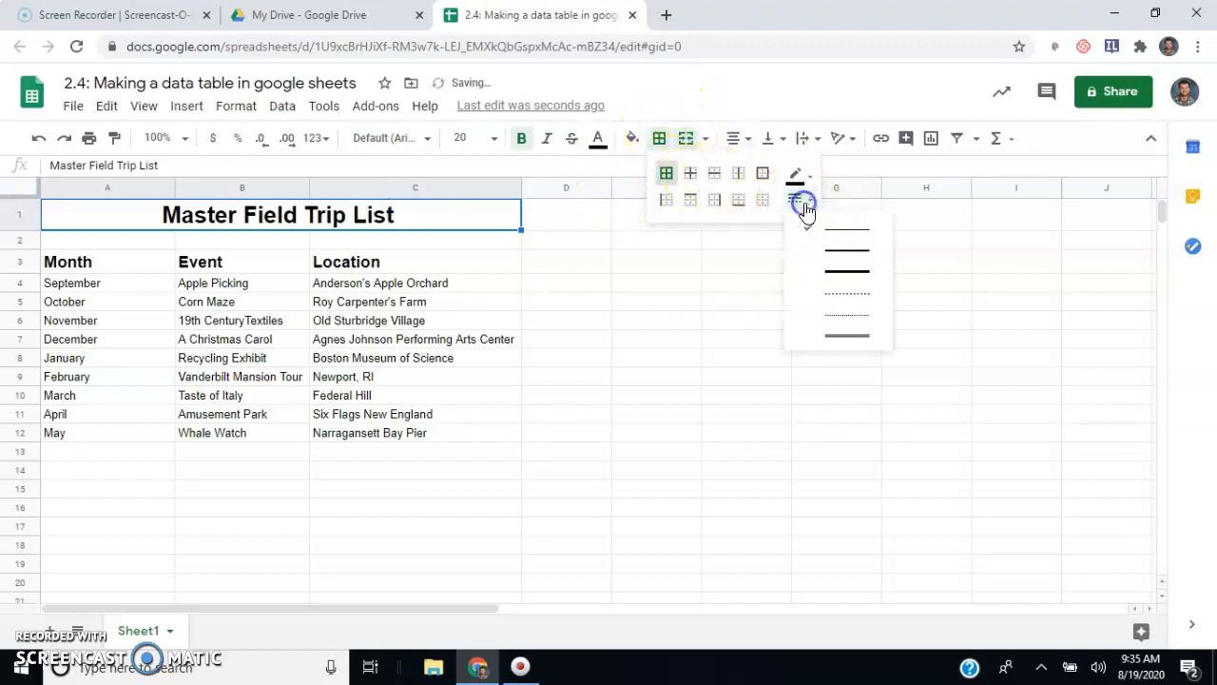
left_click(831, 268)
left_click(649, 273)
left_click(515, 285)
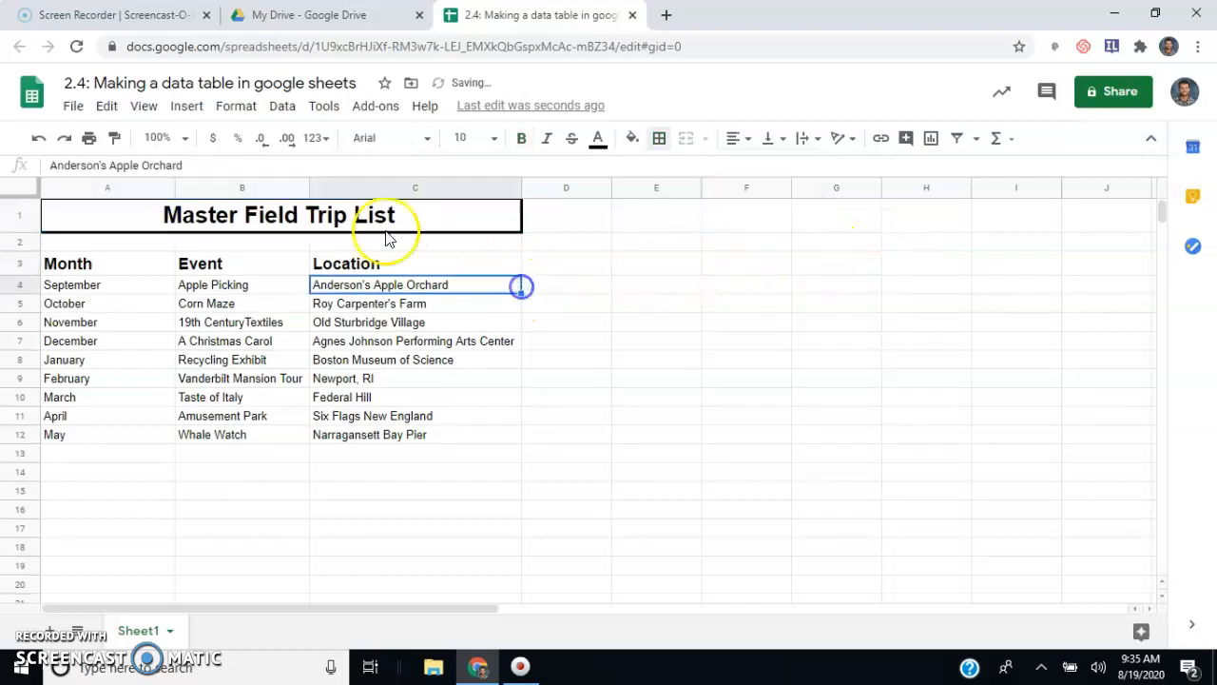
Step: Add a left border to the table range A3:C12
left_click_drag(95, 263, 402, 438)
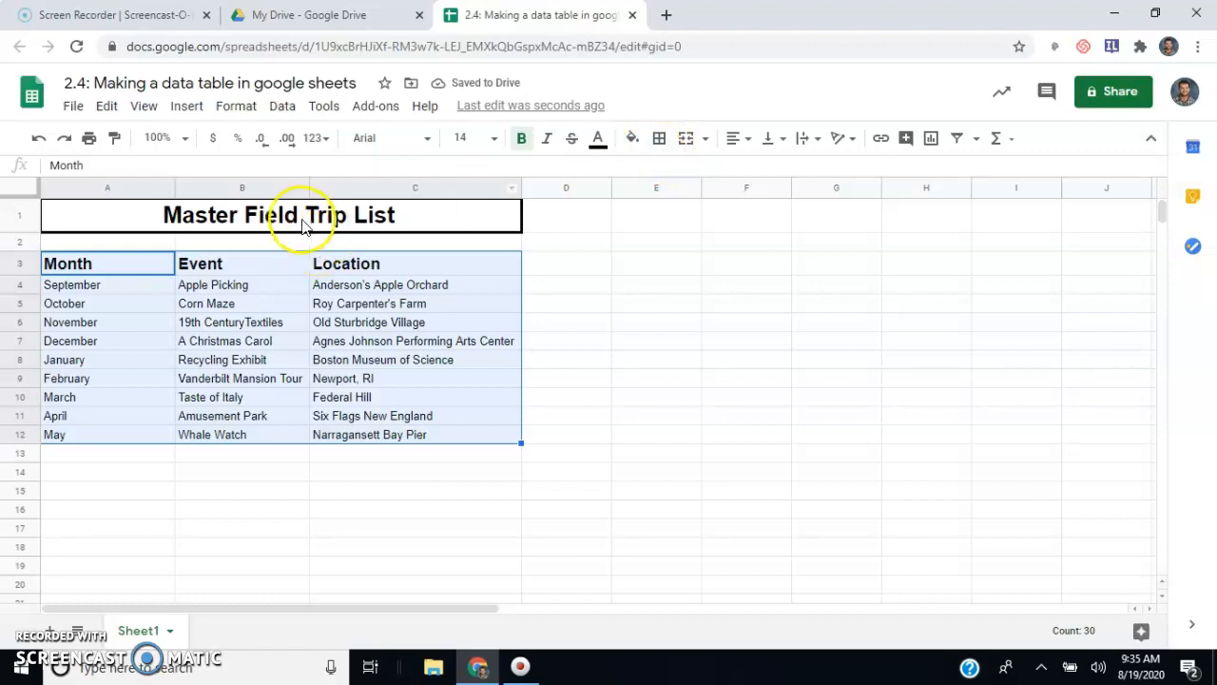
left_click(659, 138)
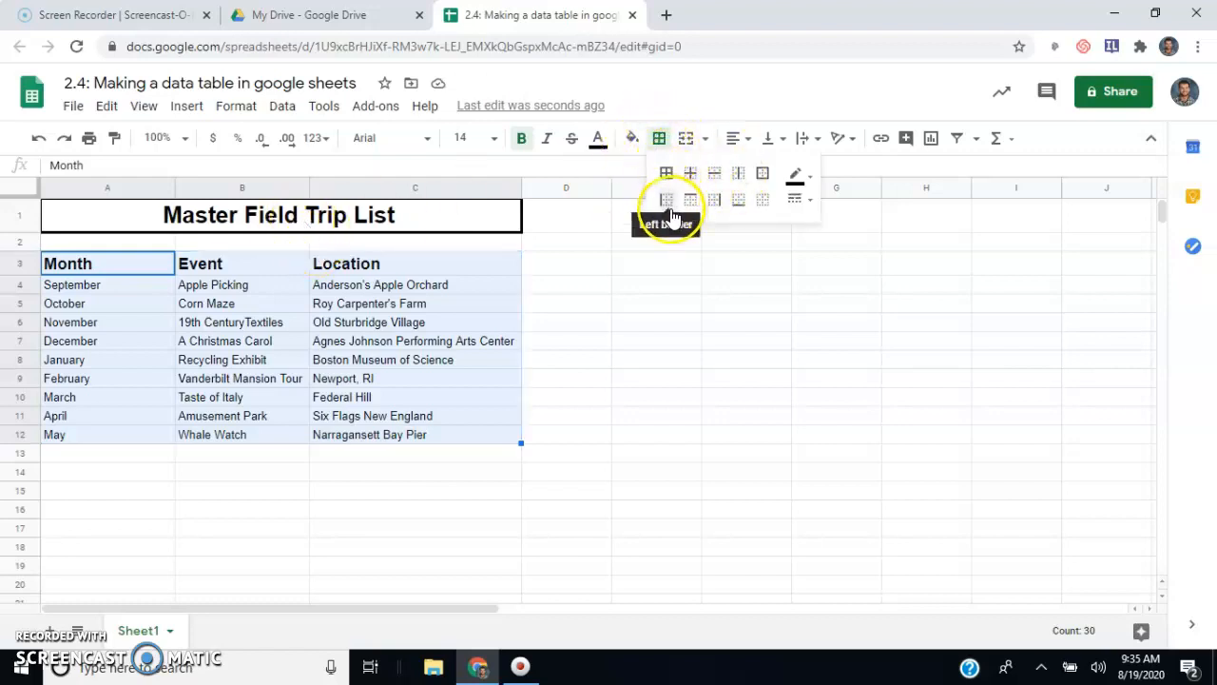
left_click(667, 199)
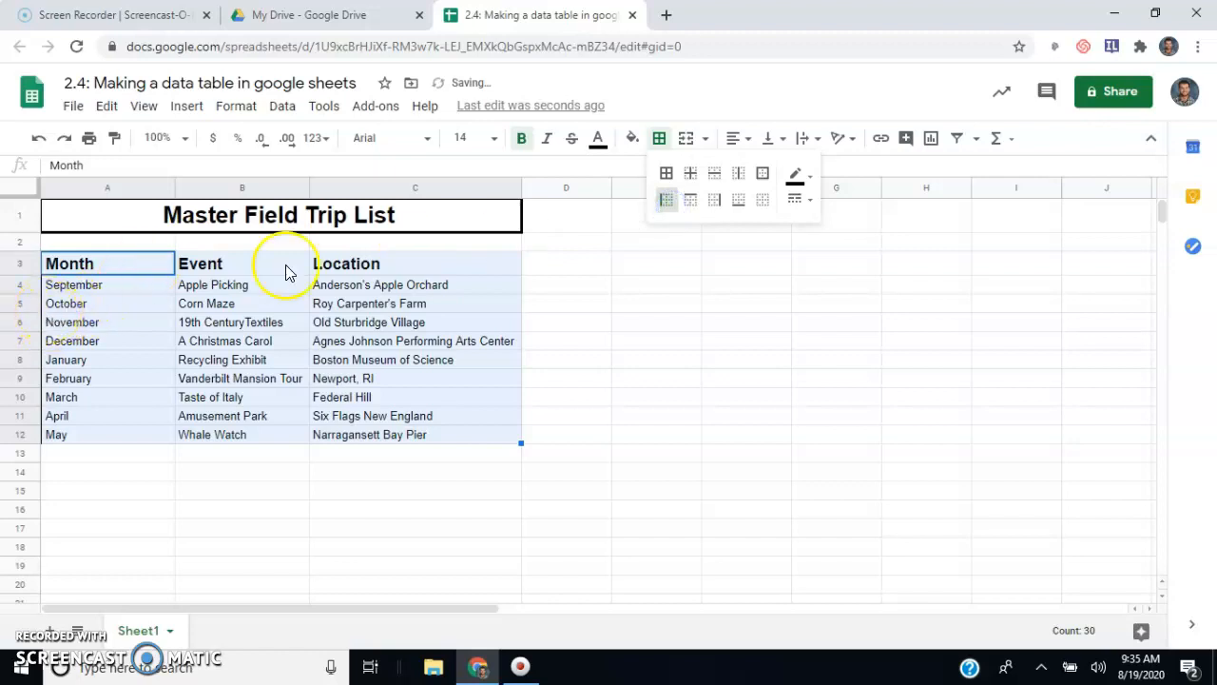
Step: Try outer borders and all borders on the table range A3:C12, clearing all borders from the range at the end
left_click(763, 201)
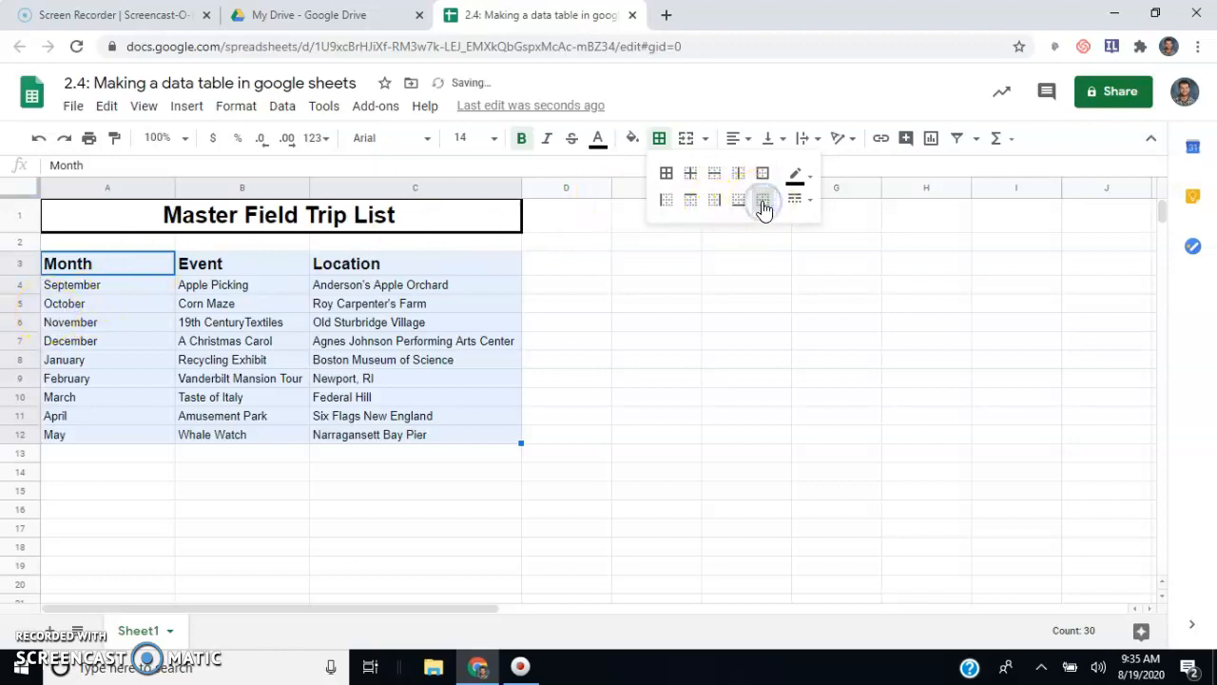
left_click(763, 173)
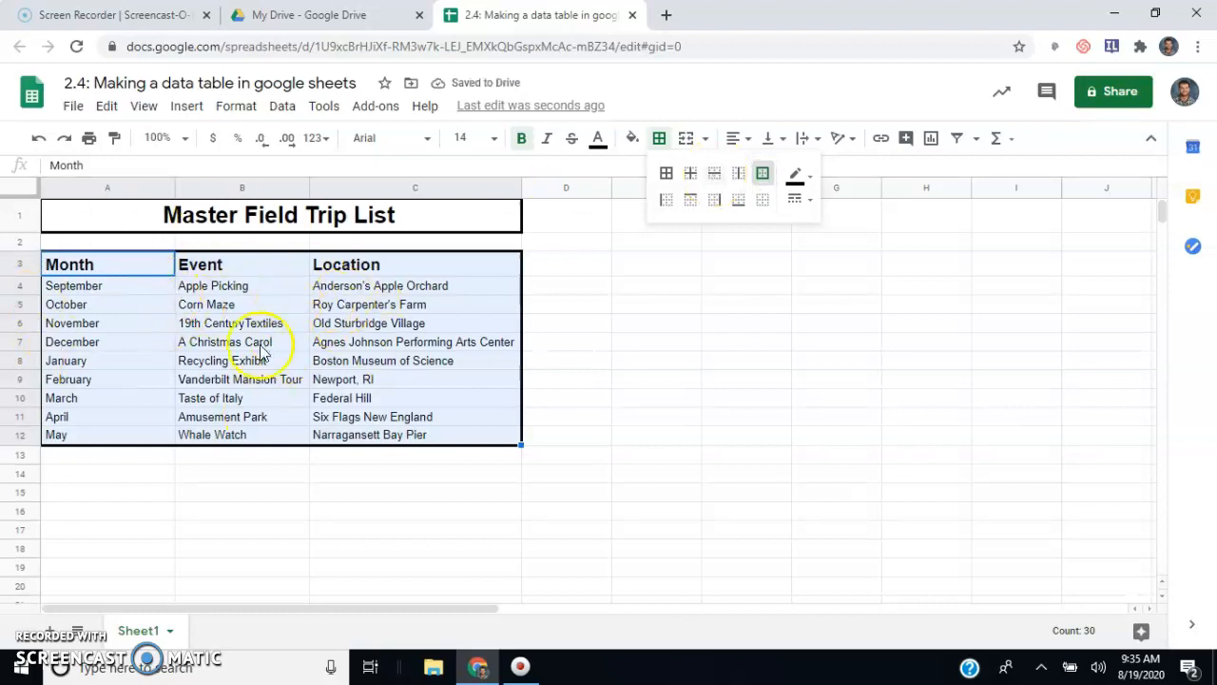
left_click(666, 173)
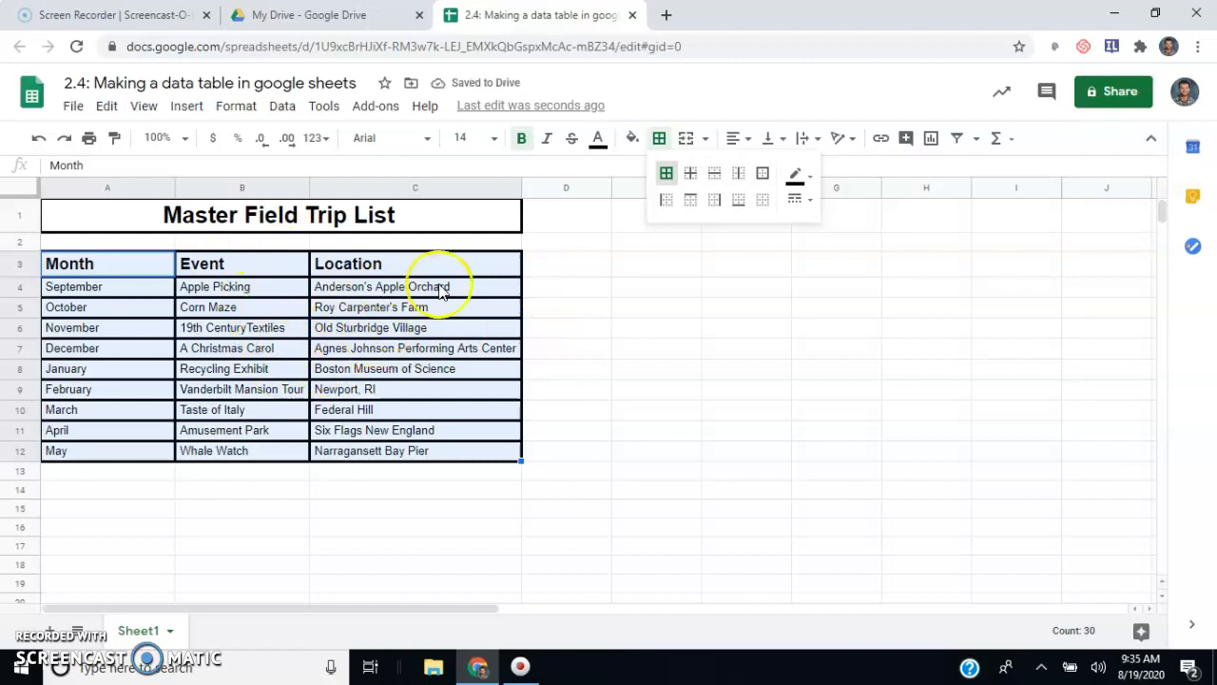
left_click(762, 199)
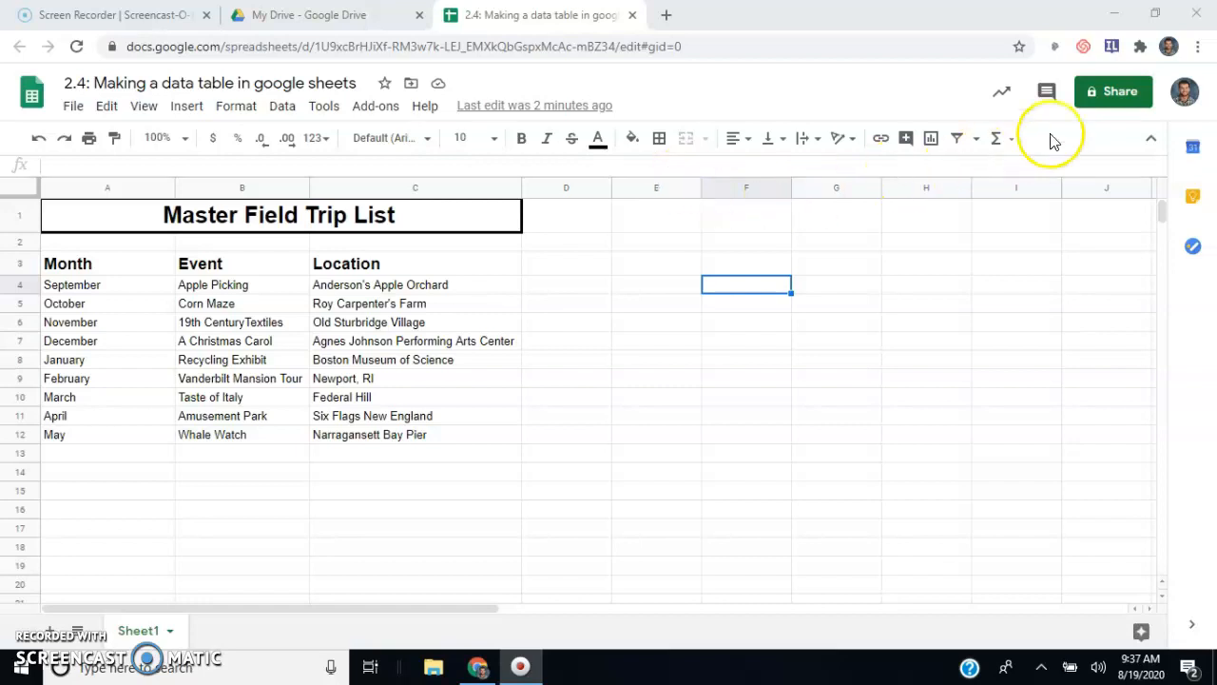
Step: Open the spreadsheet's sharing settings and copy its link
left_click(1108, 92)
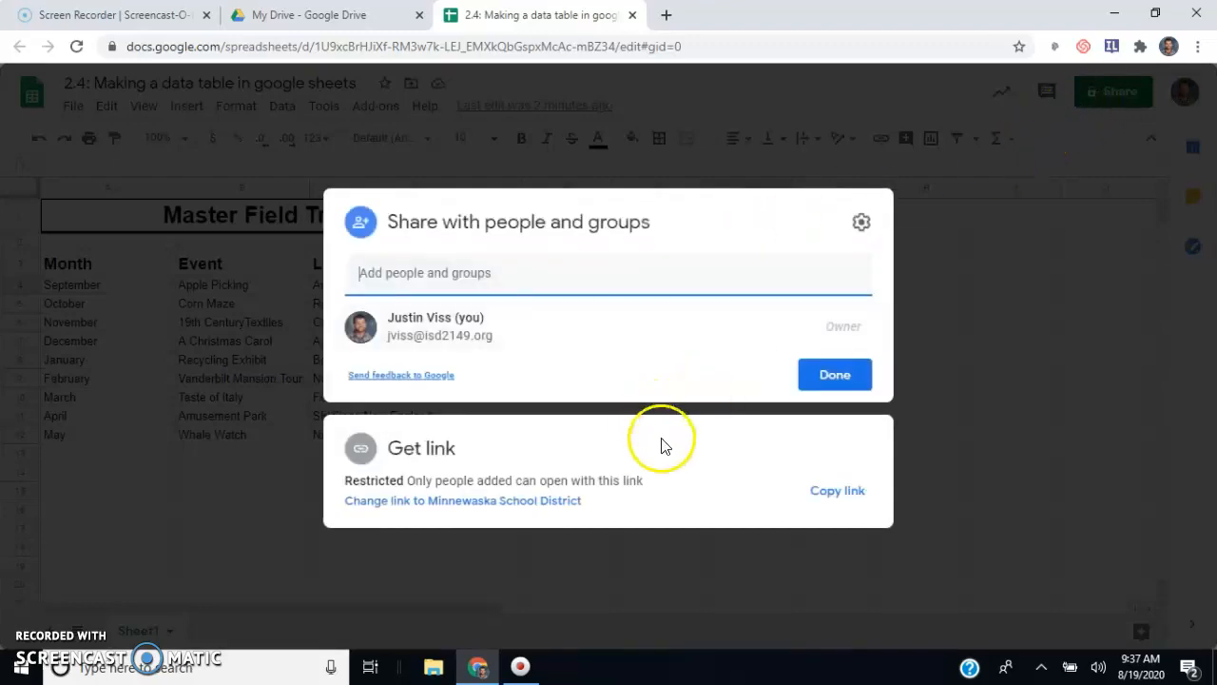
left_click(815, 490)
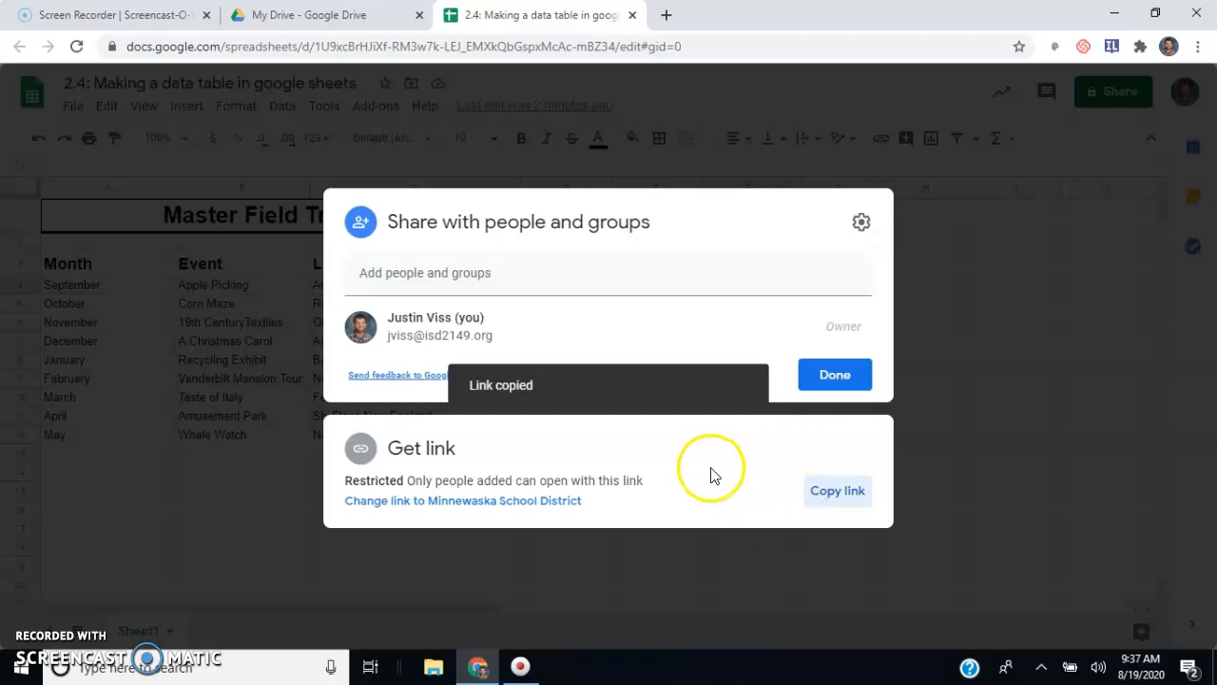
left_click(823, 498)
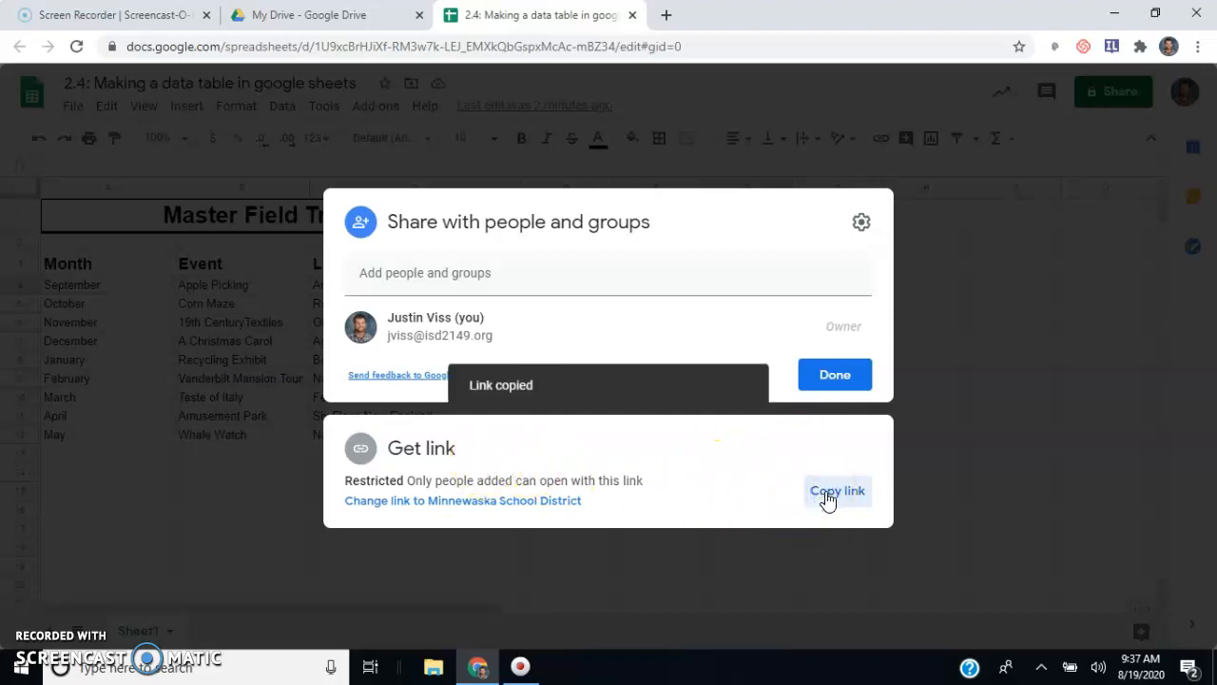
Step: Change the link access to Minnewaska School District and finally to Anyone with the link, and close the sharing settings
left_click(553, 501)
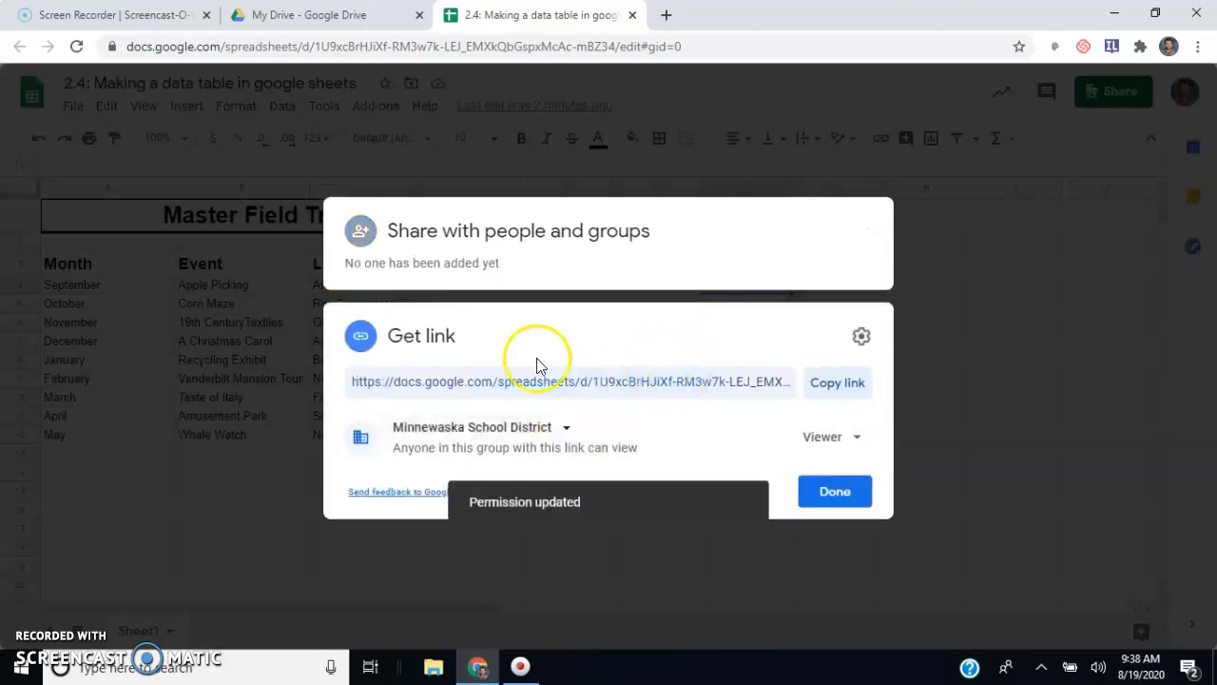
left_click(565, 430)
left_click(568, 434)
left_click(565, 426)
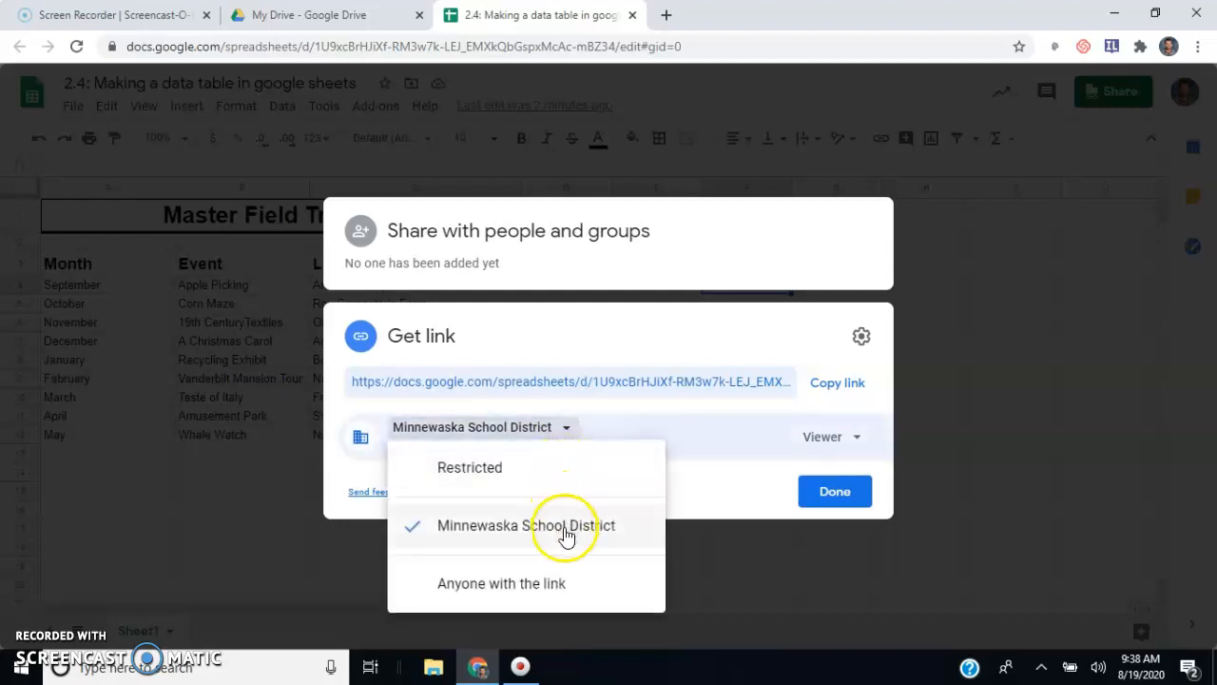
left_click(554, 582)
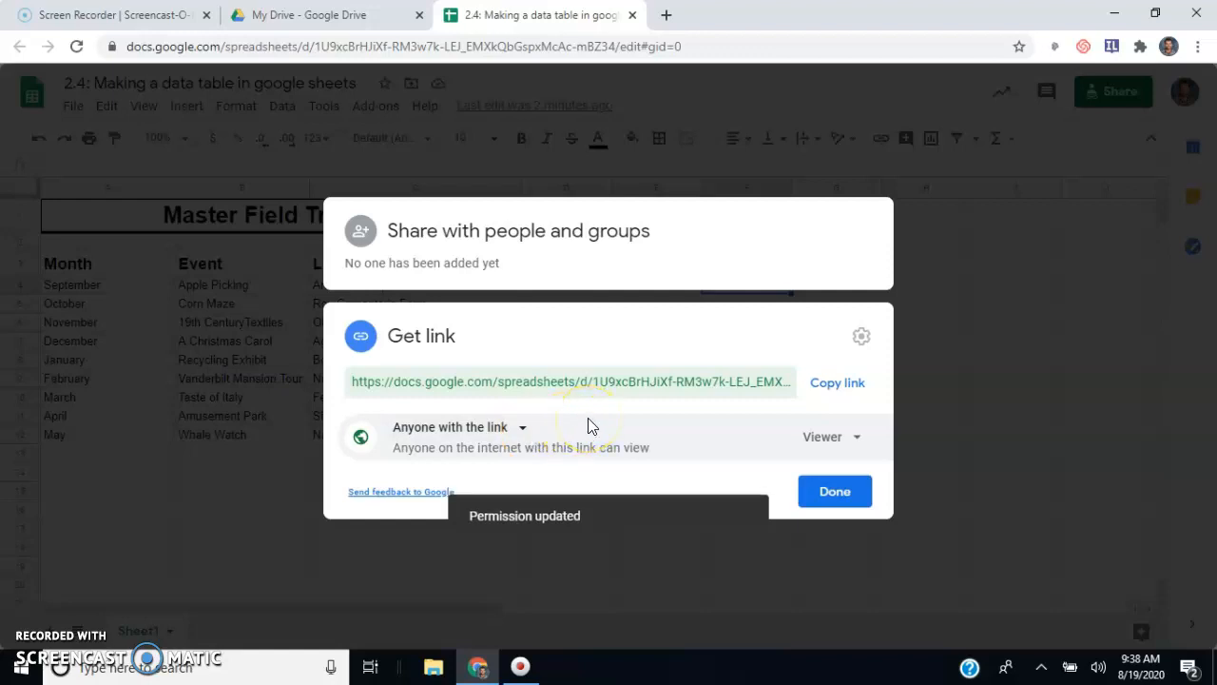
left_click(811, 487)
Step: Reopen the spreadsheet's sharing settings and add the first suggested contact's e-mail as a recipient
left_click(1083, 97)
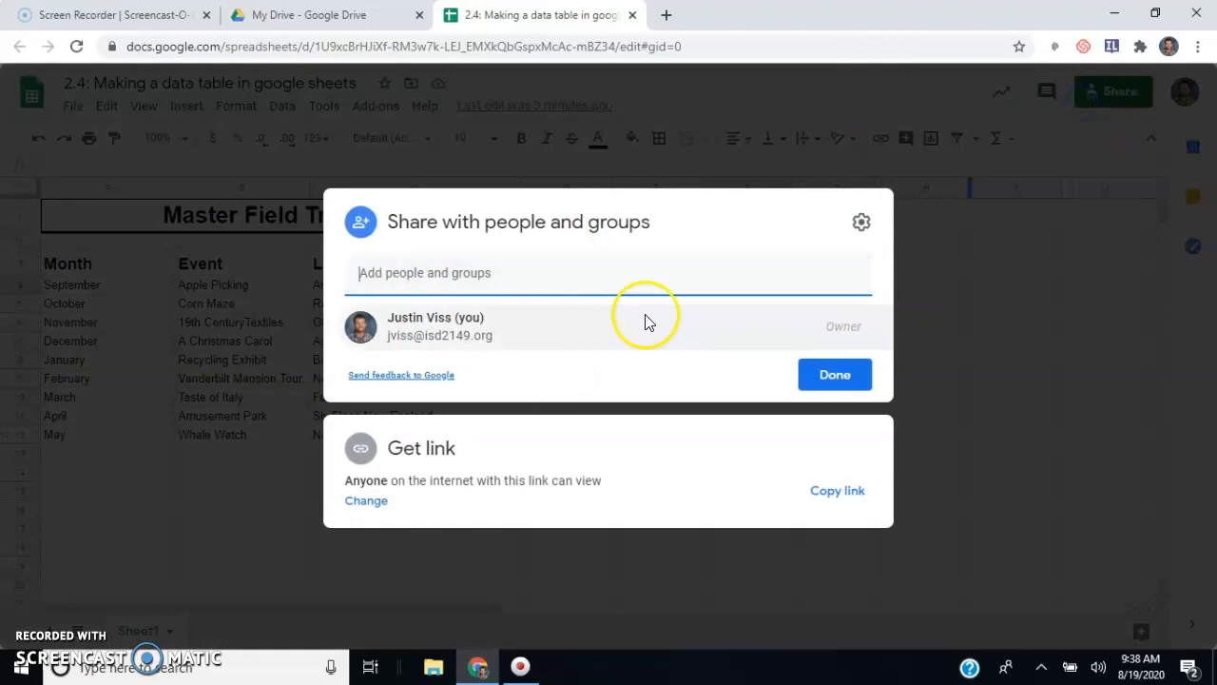
left_click(537, 275)
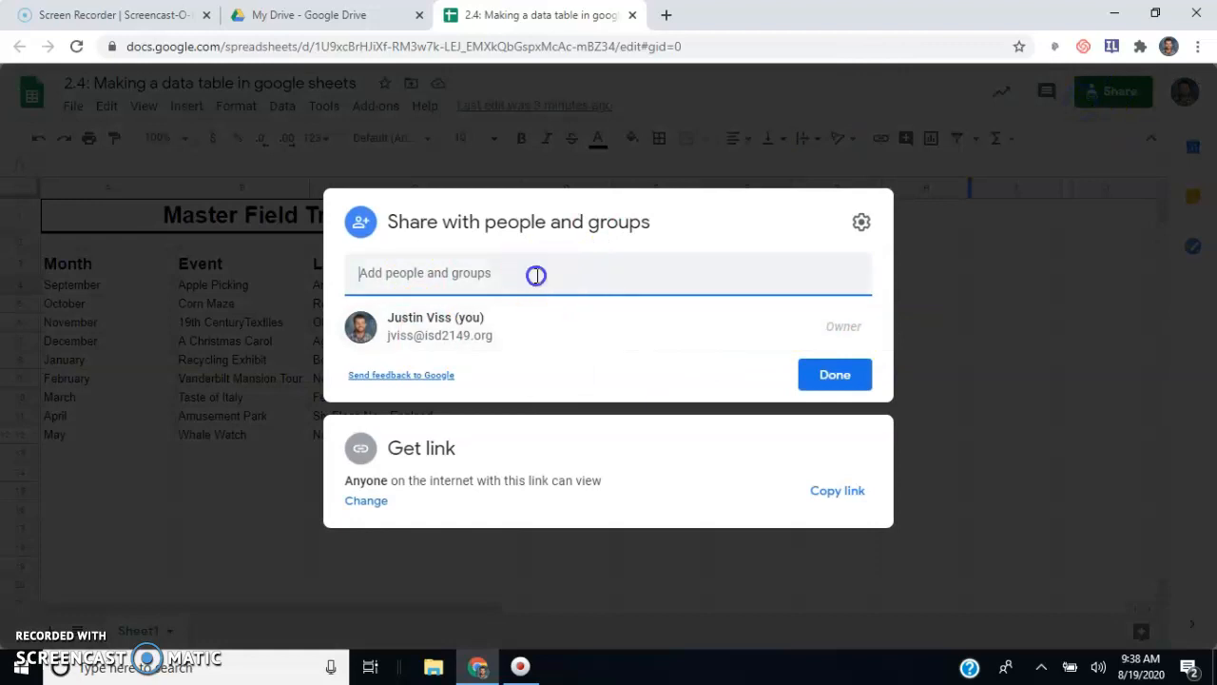
left_click(457, 274)
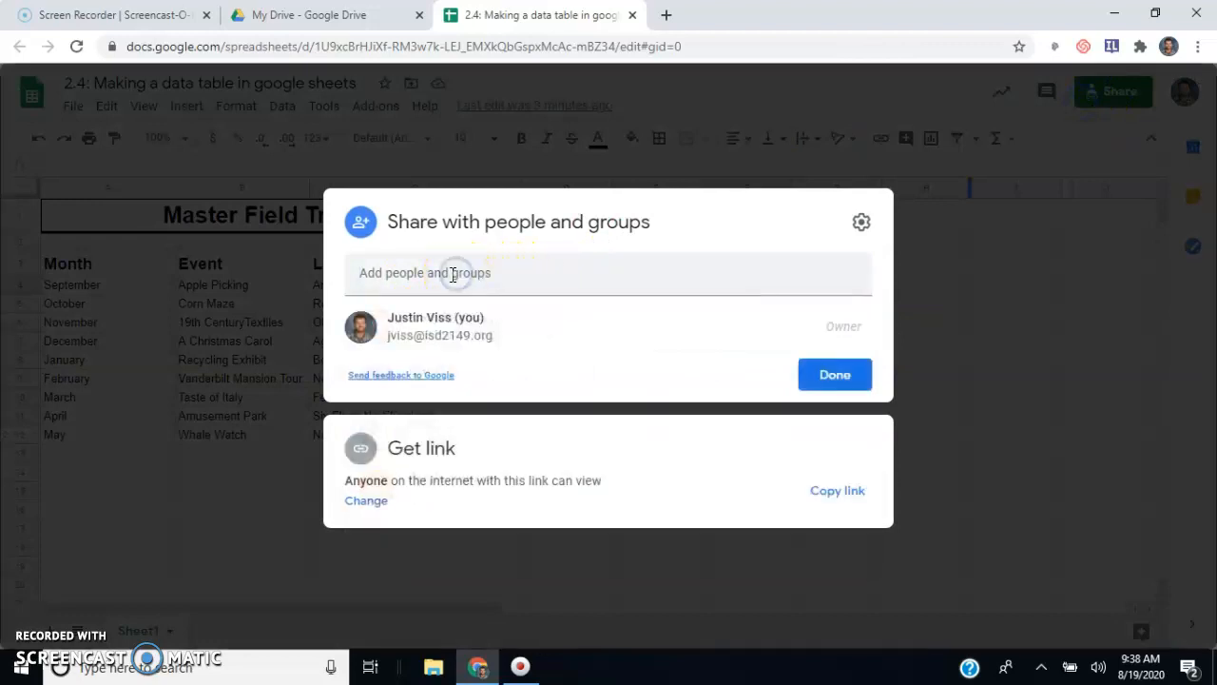
left_click(404, 278)
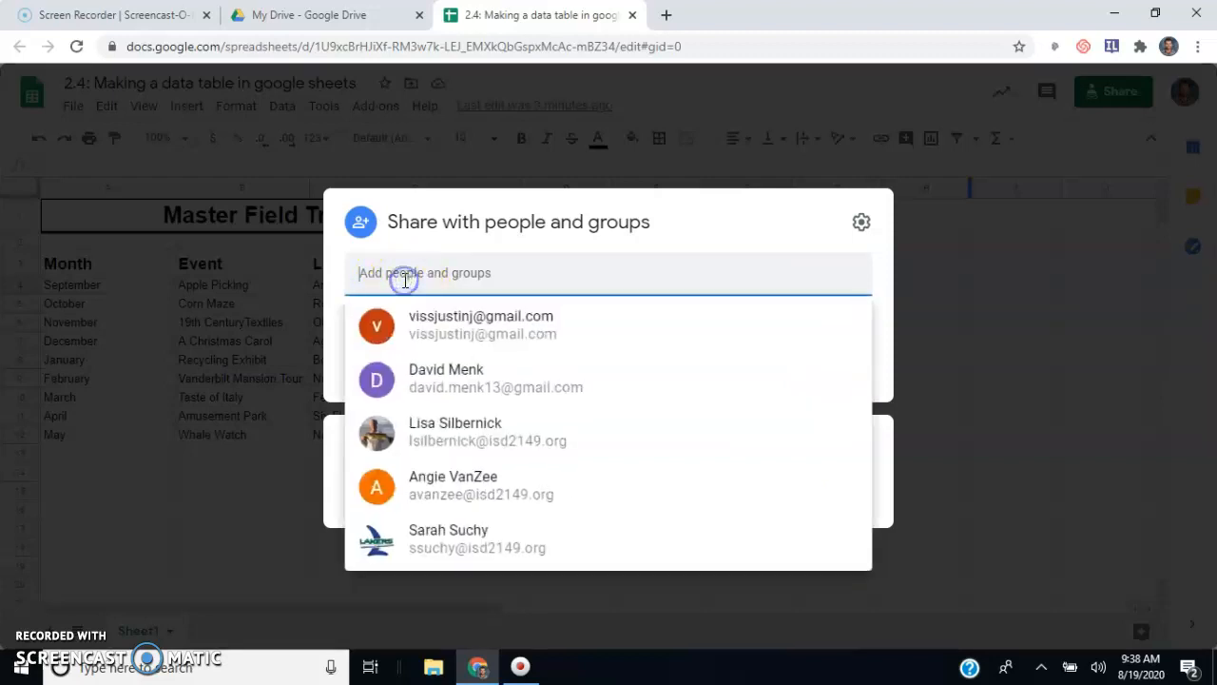
left_click(434, 318)
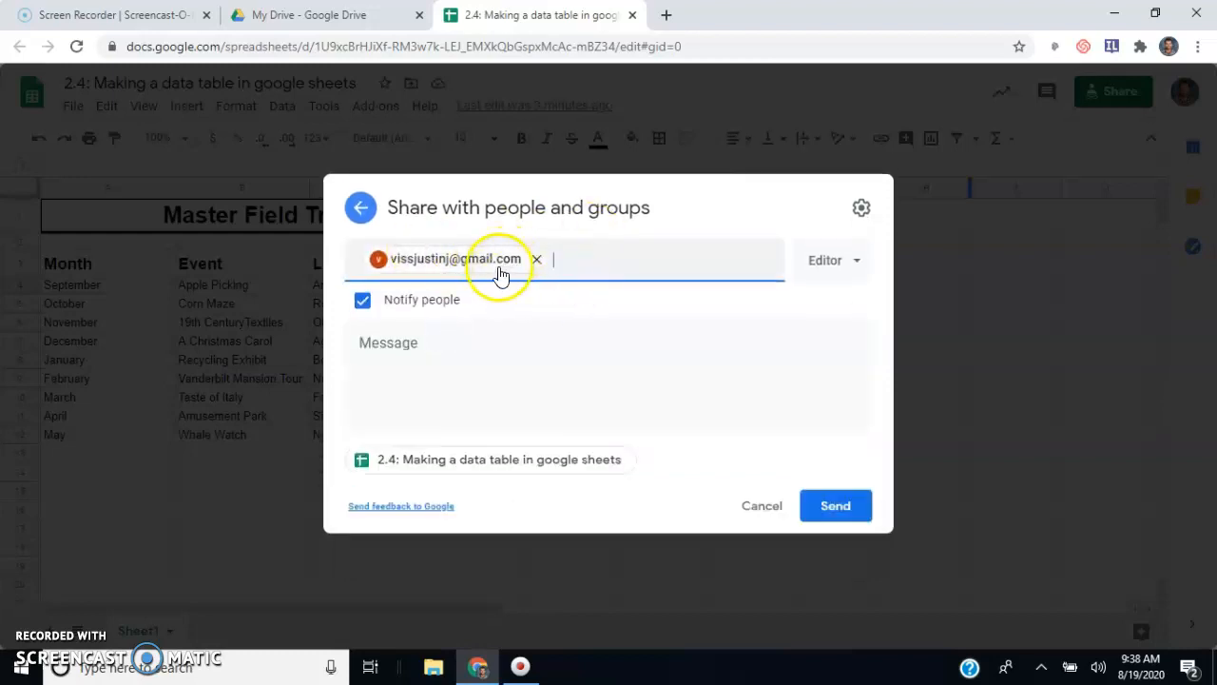
Step: Try the Commenter role for the added recipient and return the role to Editor
left_click(825, 269)
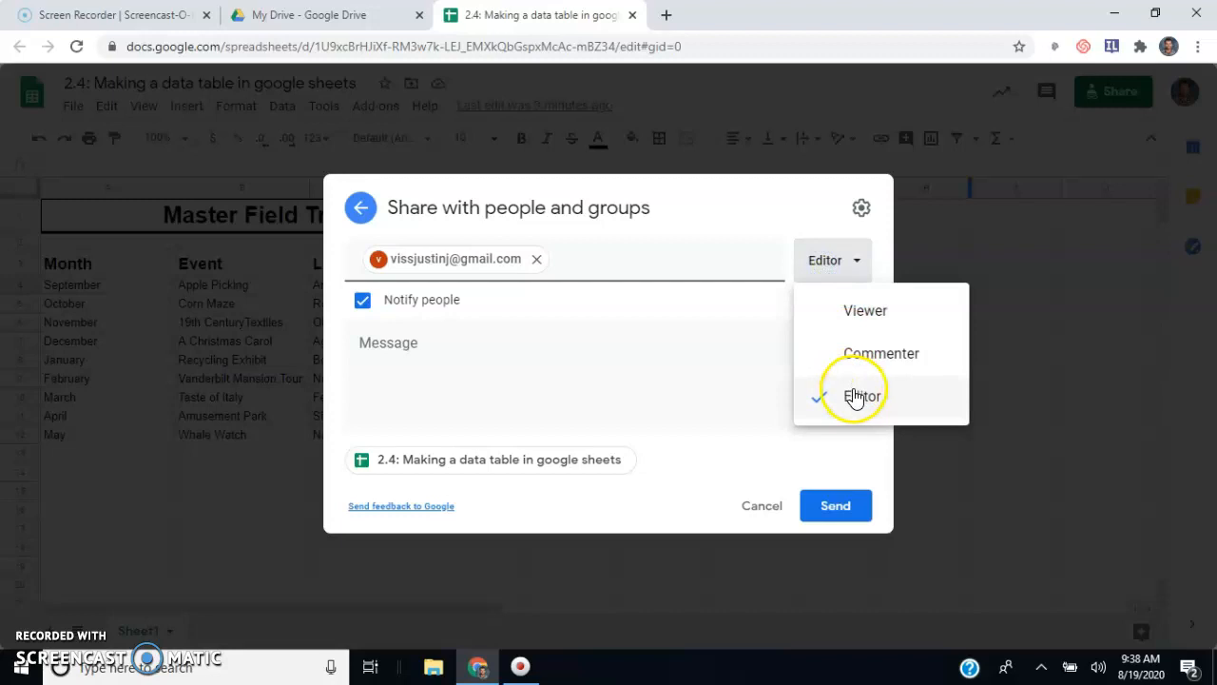
left_click(856, 353)
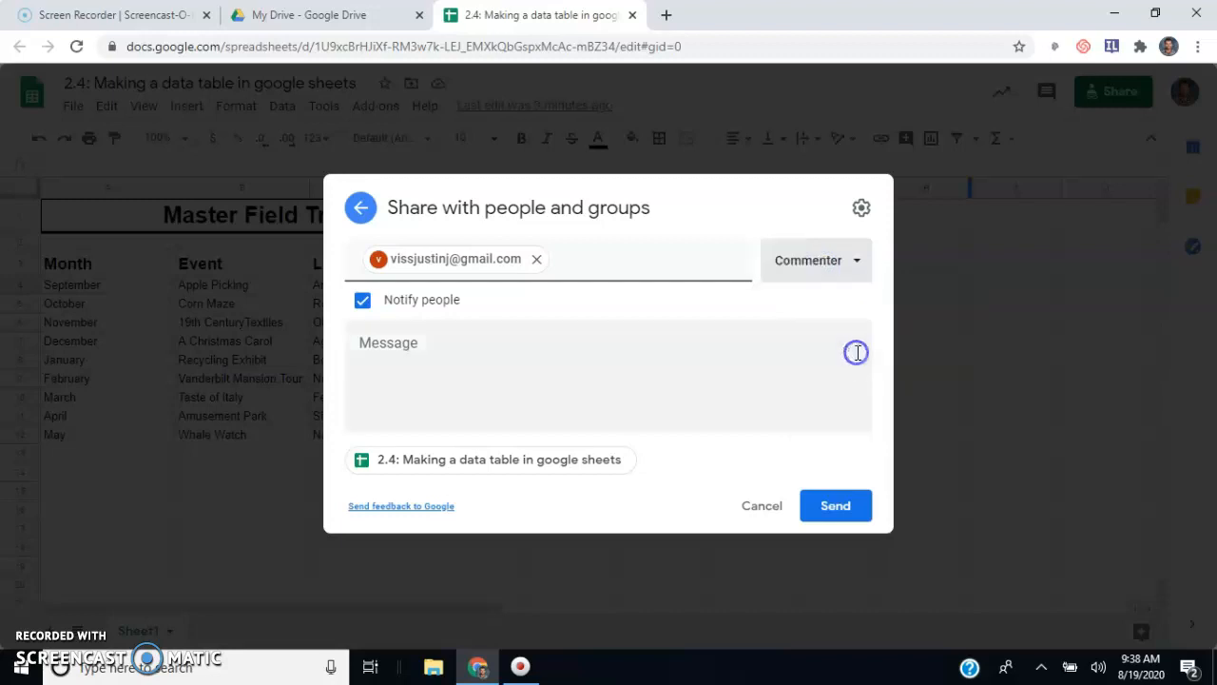
left_click(842, 259)
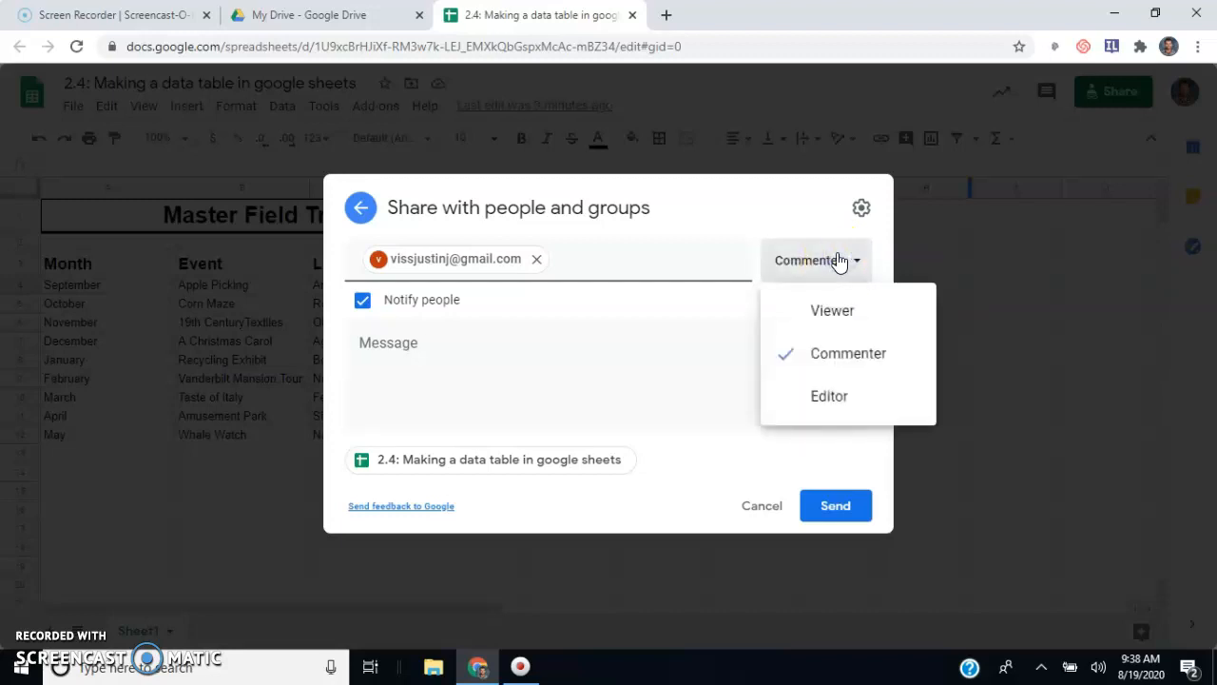
left_click(841, 395)
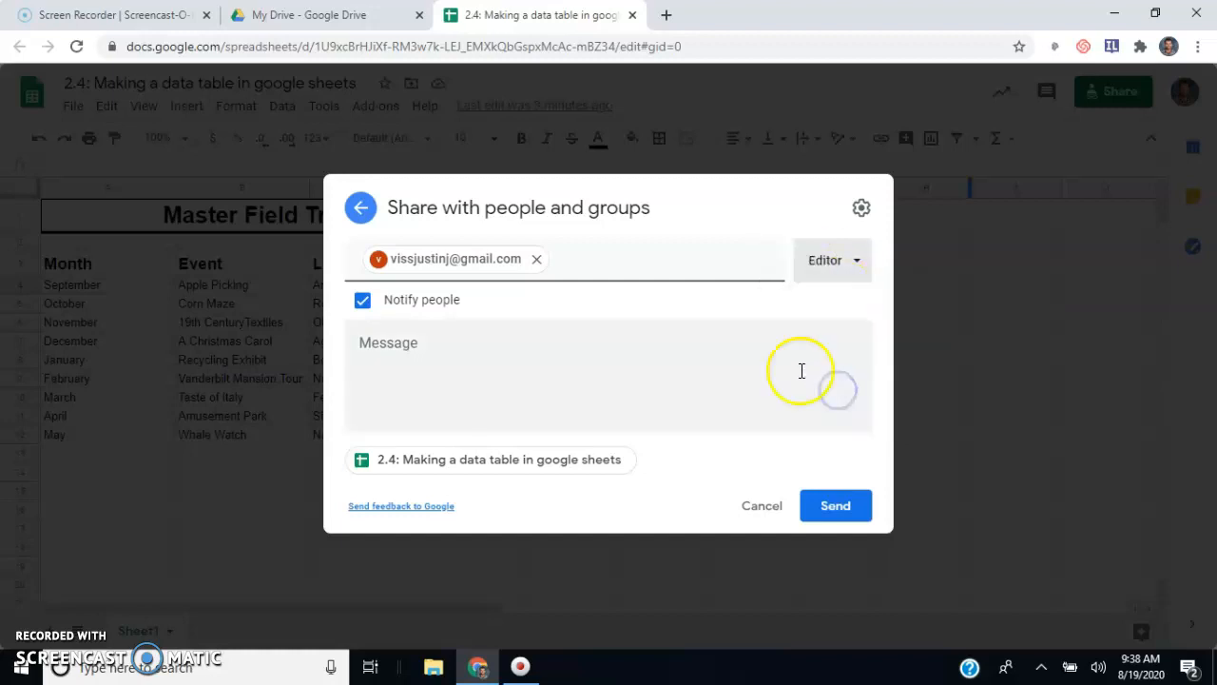
Step: Write the message "Hey, Do your part. Thanks," on separate lines and send the invitation, agreeing to share outside the organization
left_click(672, 348)
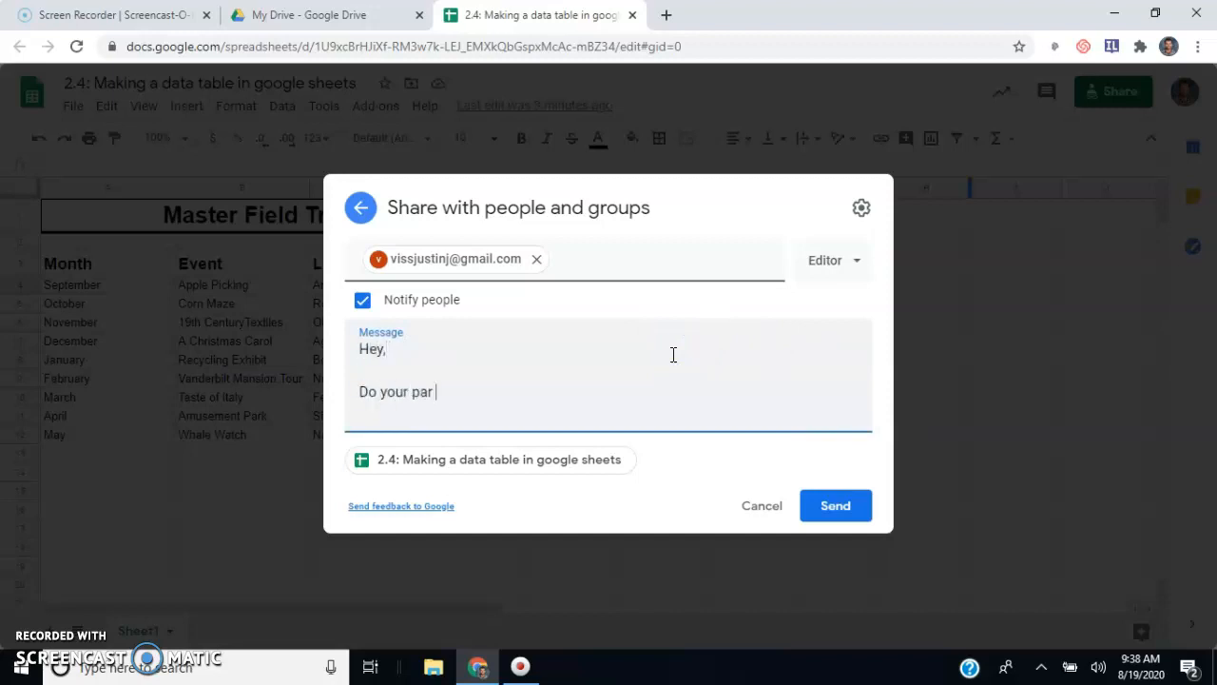
key("Return")
key("Return")
type("Thanks,")
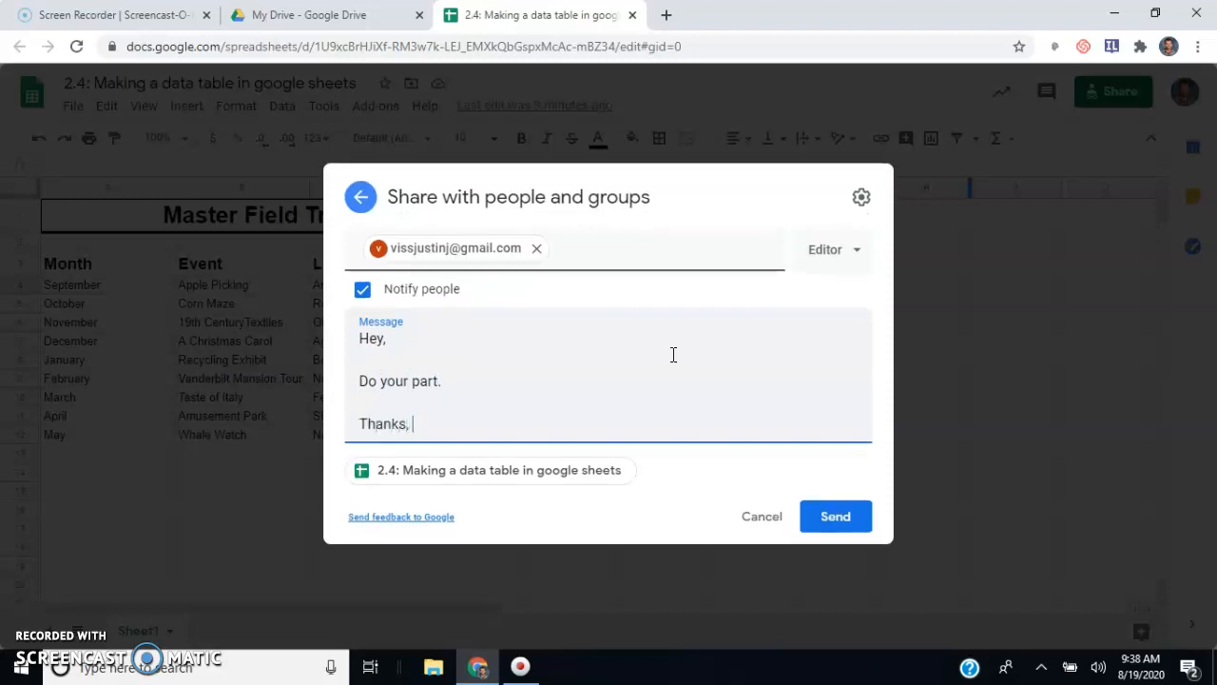
left_click(830, 515)
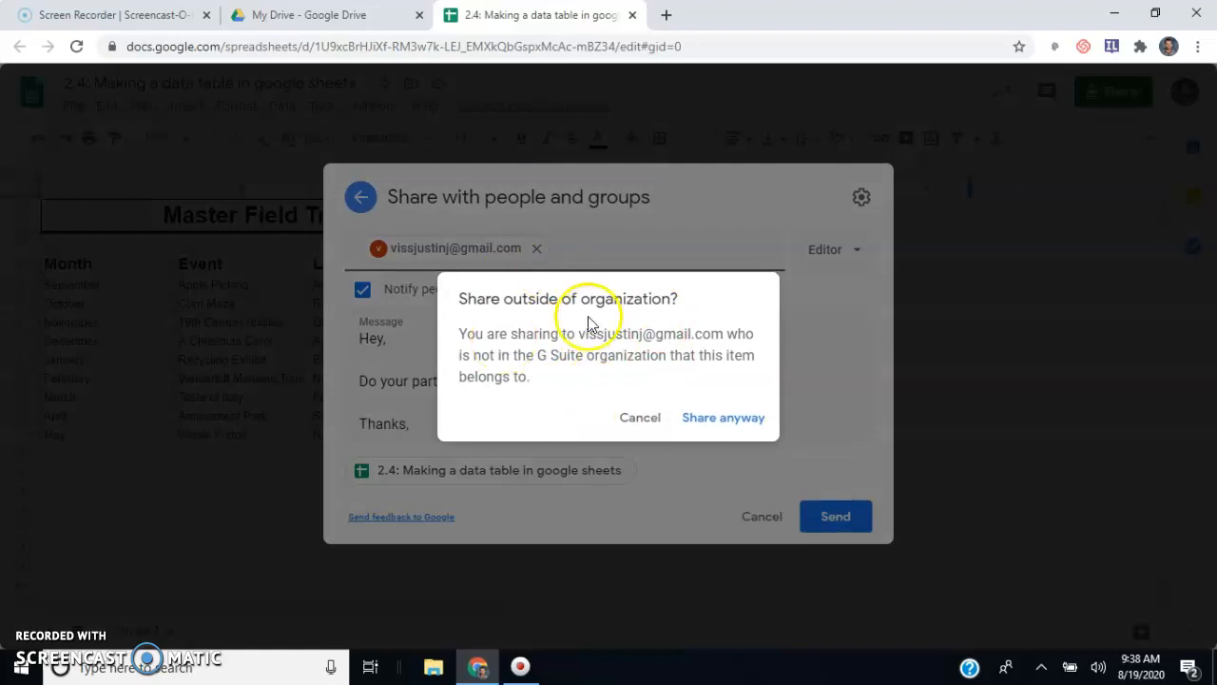
left_click(709, 414)
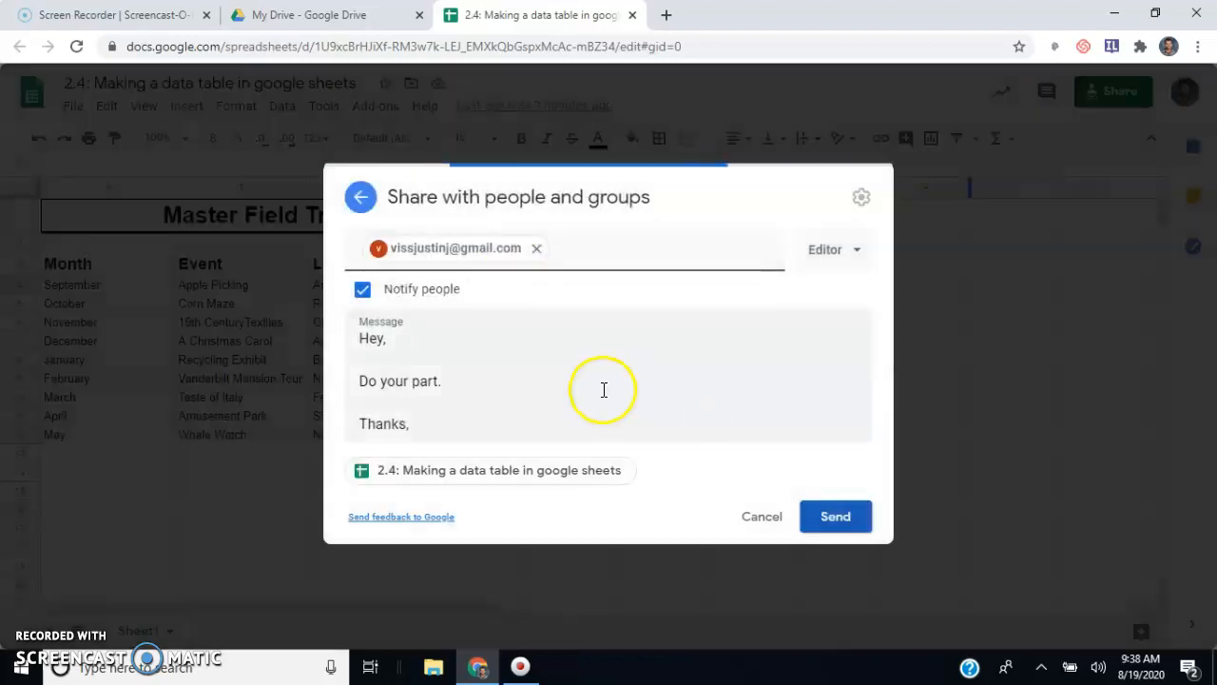